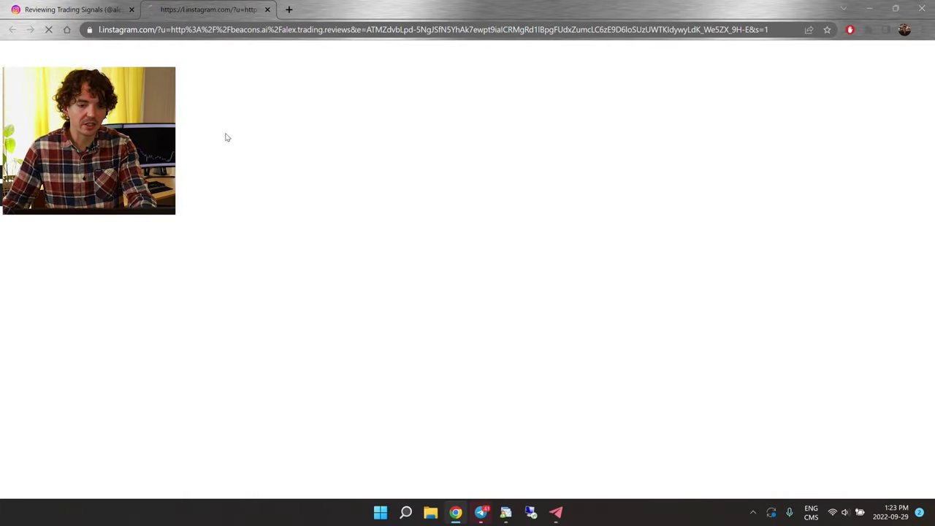
# Follow The Copier software link on the Beacons page into Telegram Desktop and start the Telegram Signals Copier Bot
pyautogui.click(465, 193)
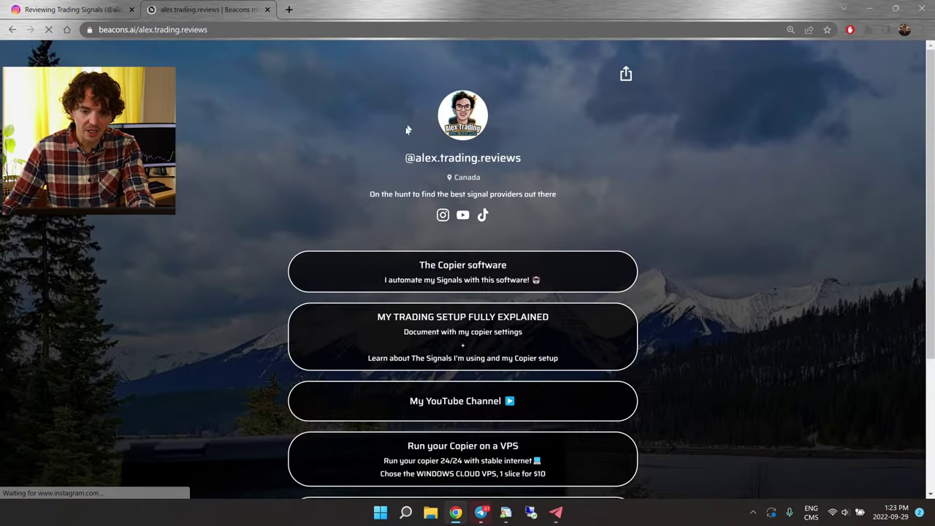
pyautogui.click(513, 275)
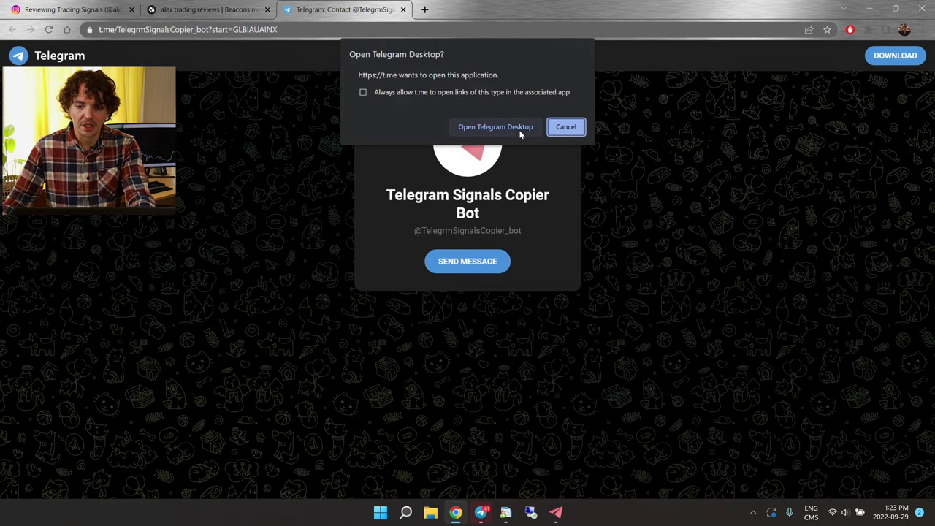
pyautogui.click(519, 130)
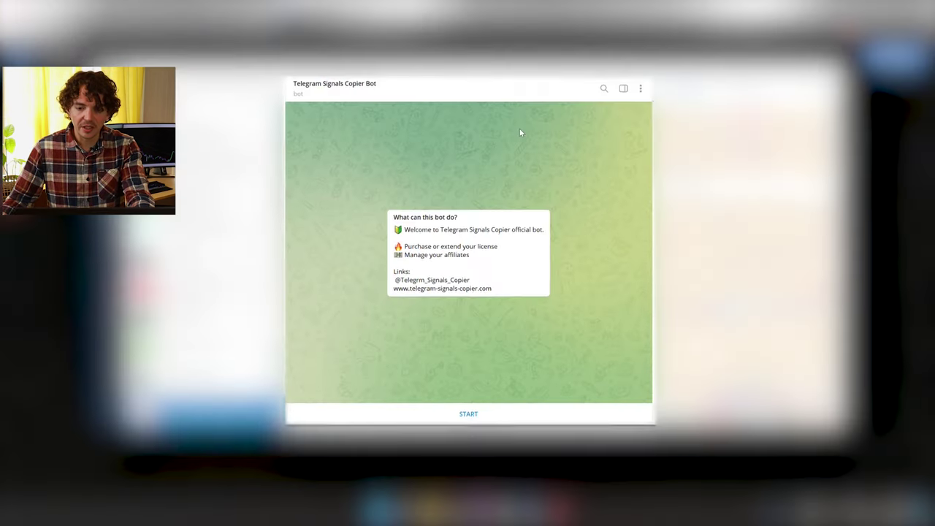
pyautogui.click(473, 412)
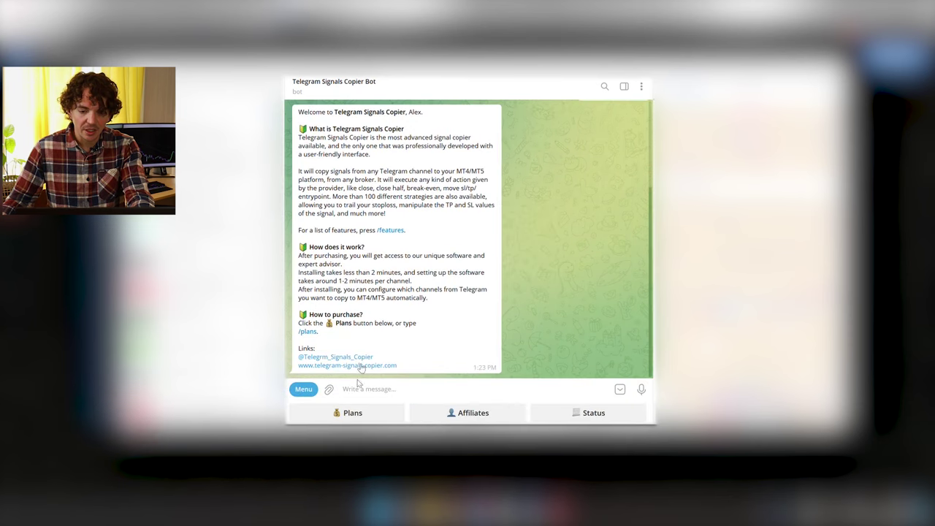
# Request the bot's plans, compare the monthly subscription with the Pro Version package, and choose the Monthly Subscription
pyautogui.click(363, 413)
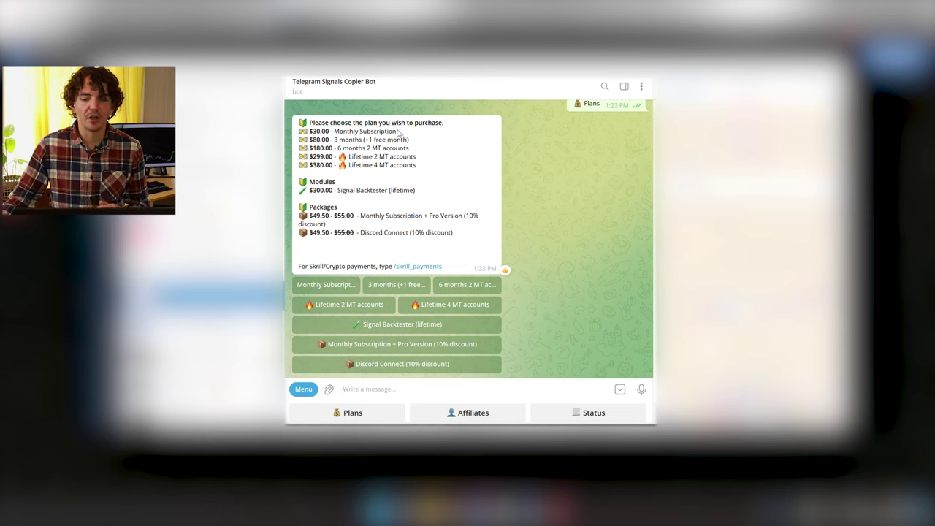
pyautogui.moveTo(398, 132); pyautogui.dragTo(316, 137)
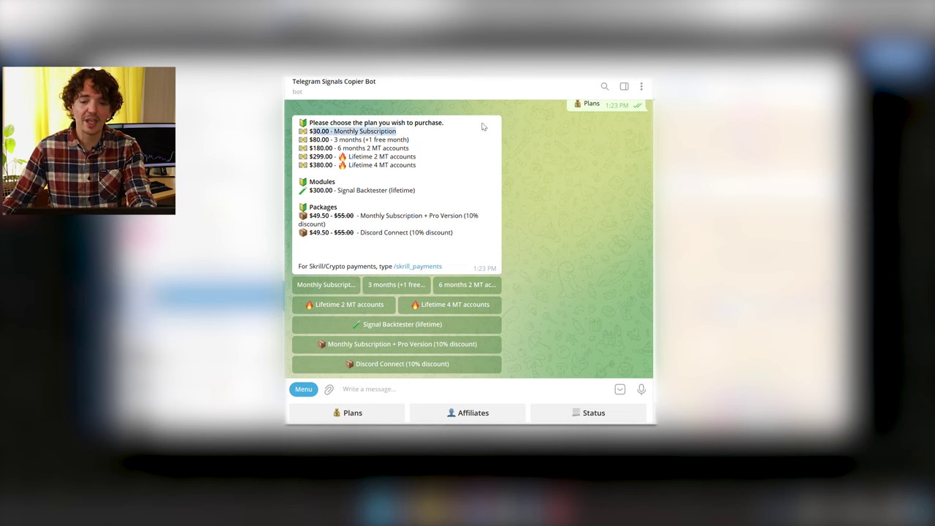
pyautogui.click(476, 148)
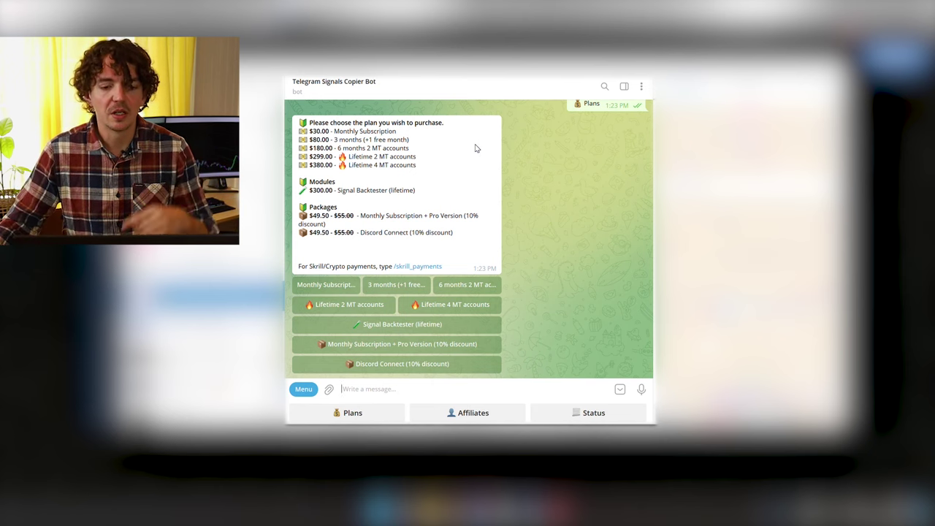
pyautogui.moveTo(442, 216); pyautogui.dragTo(462, 215)
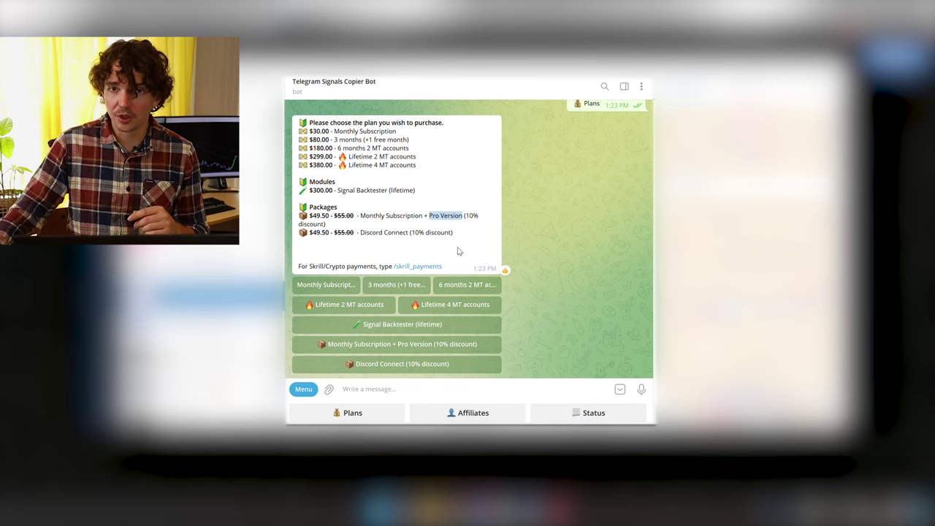
pyautogui.click(447, 251)
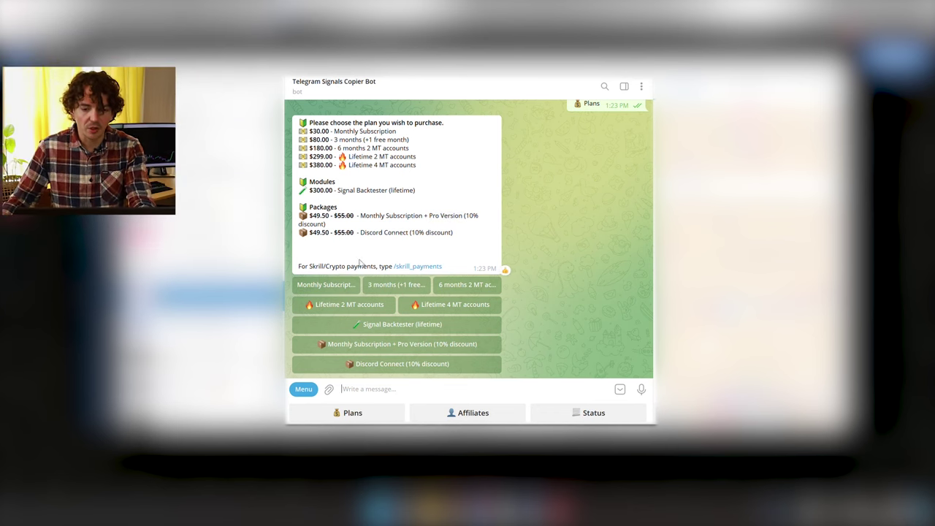
pyautogui.click(340, 289)
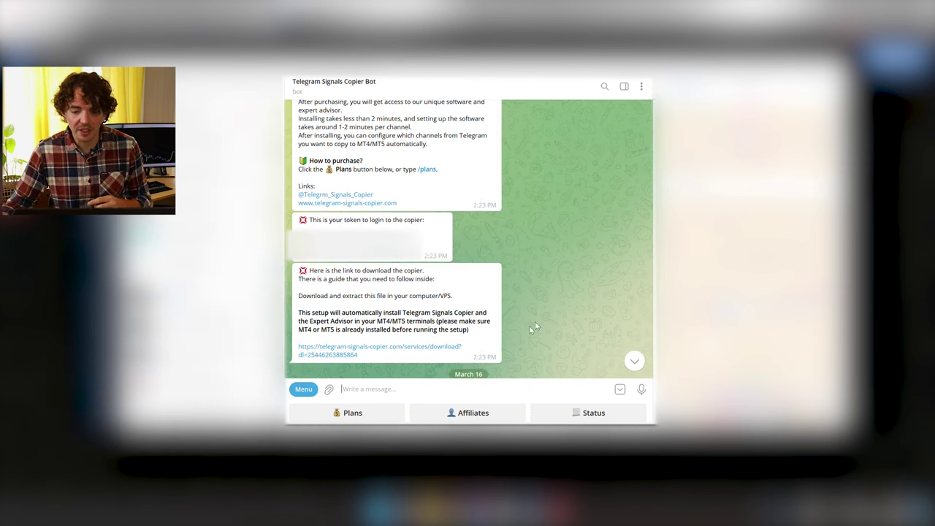
# Locate the login token message, download the copier from the bot's link, and extract the Telegram Signals Copier Installer 11 (1) archive
pyautogui.moveTo(339, 220); pyautogui.dragTo(363, 219)
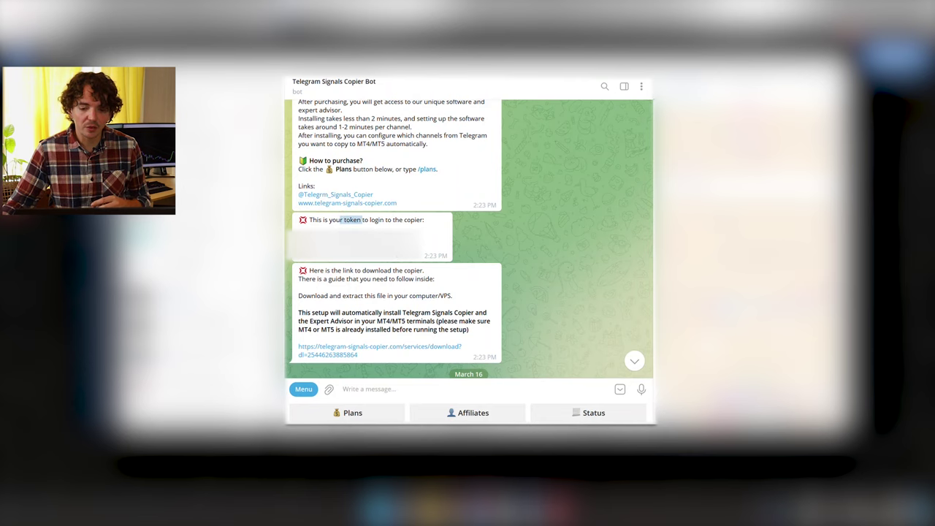
pyautogui.click(337, 354)
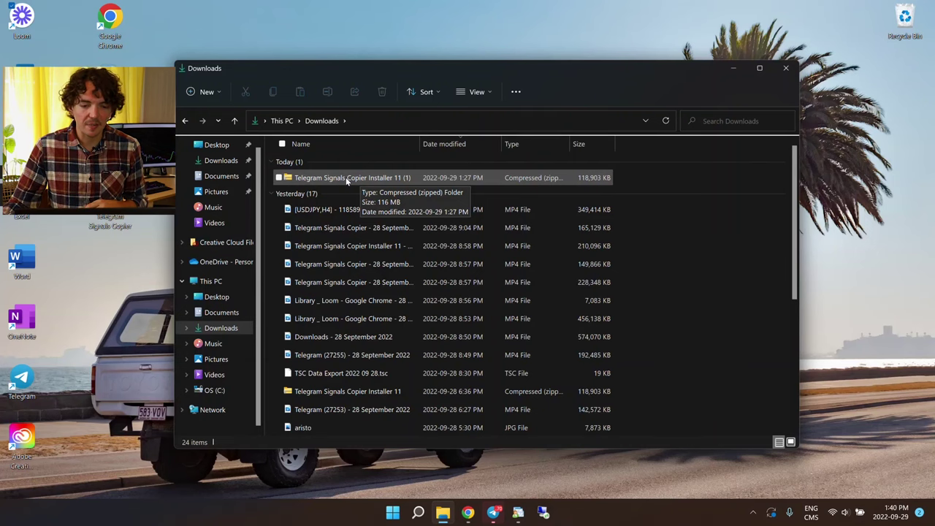
pyautogui.doubleClick(347, 178)
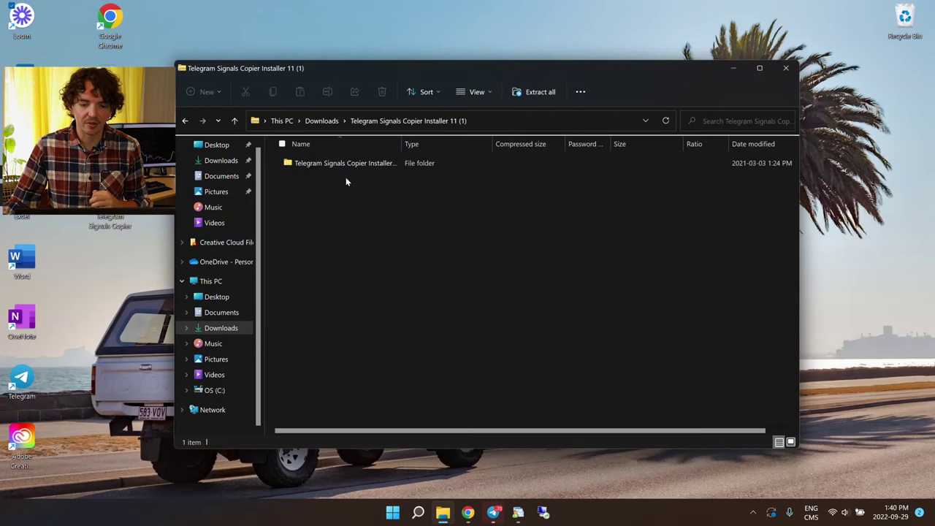
pyautogui.click(539, 92)
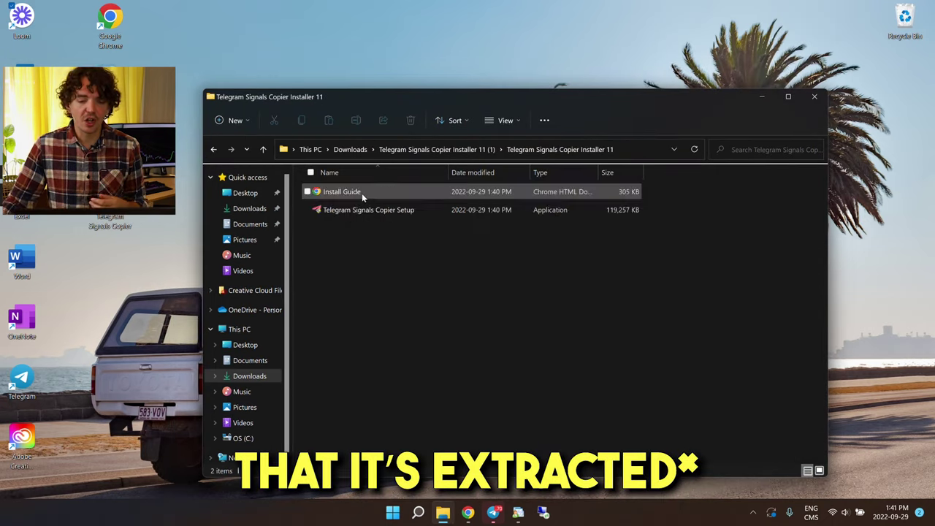
# Open the Install Guide from the extracted folder, skim its instructions, and return to the installer folder
pyautogui.doubleClick(363, 192)
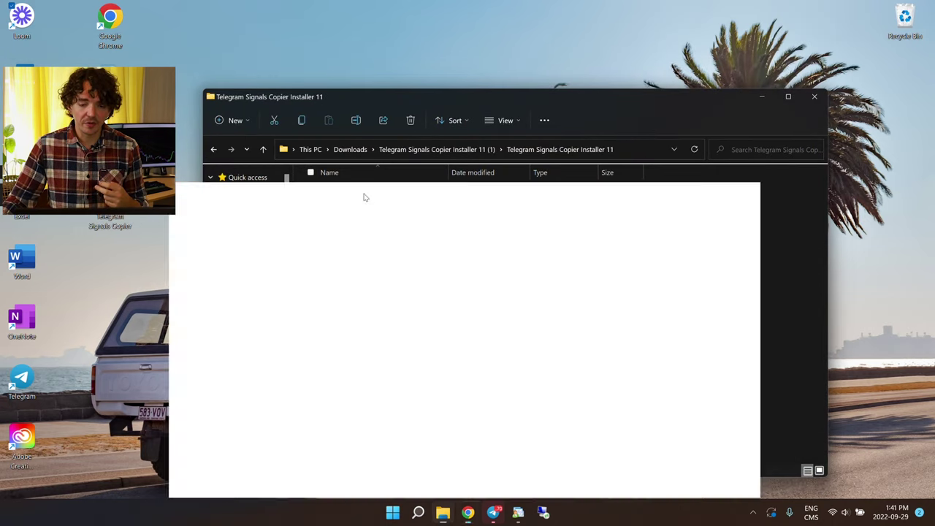
pyautogui.scroll(-5, 409, 220)
pyautogui.scroll(5, 439, 227)
pyautogui.scroll(-3, 480, 238)
pyautogui.hotkey('alt', 'Tab')
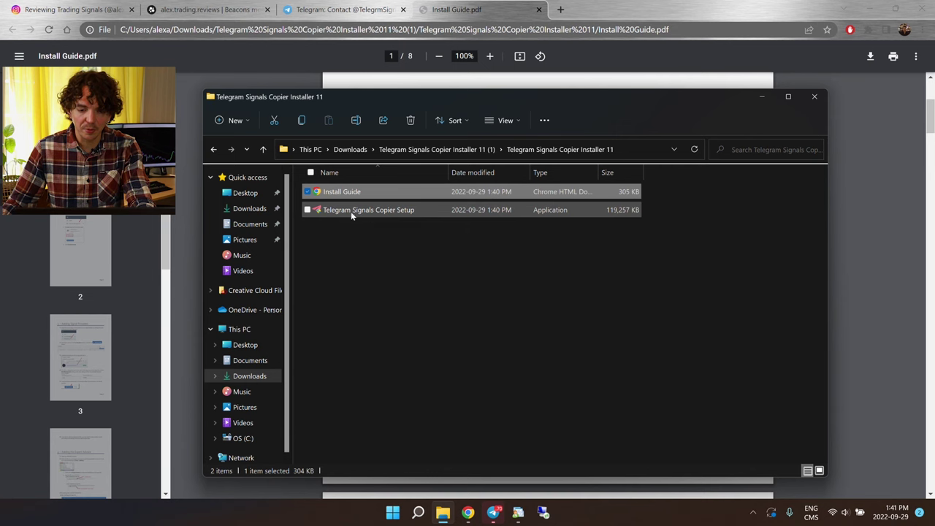
# Close MetaTrader 4, try to run Telegram Signals Copier Setup with the SmartScreen details expanded, and clear the dialog and open windows away
pyautogui.click(518, 513)
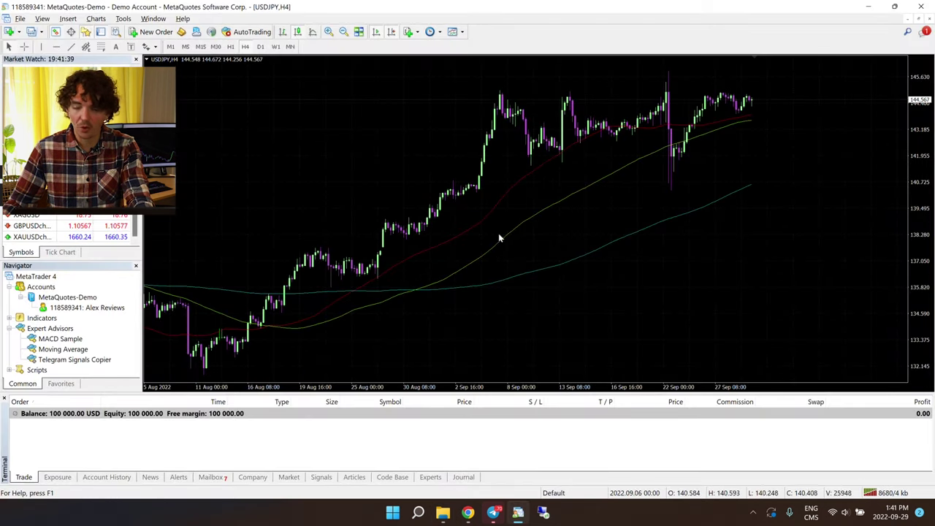
pyautogui.click(921, 8)
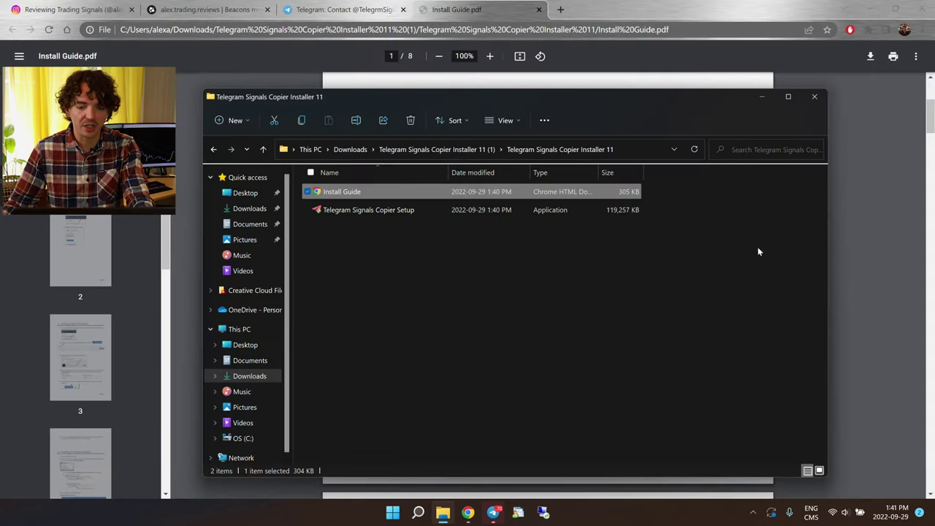
pyautogui.doubleClick(389, 212)
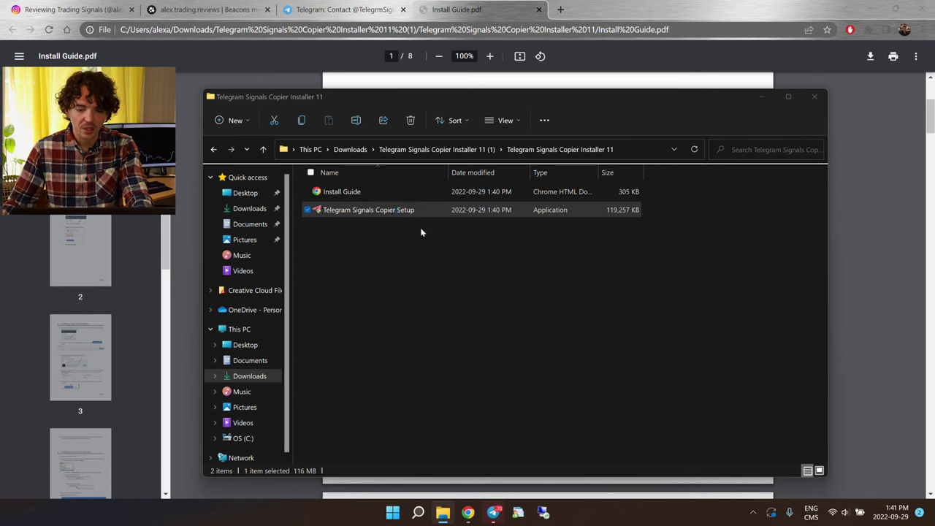
pyautogui.click(349, 176)
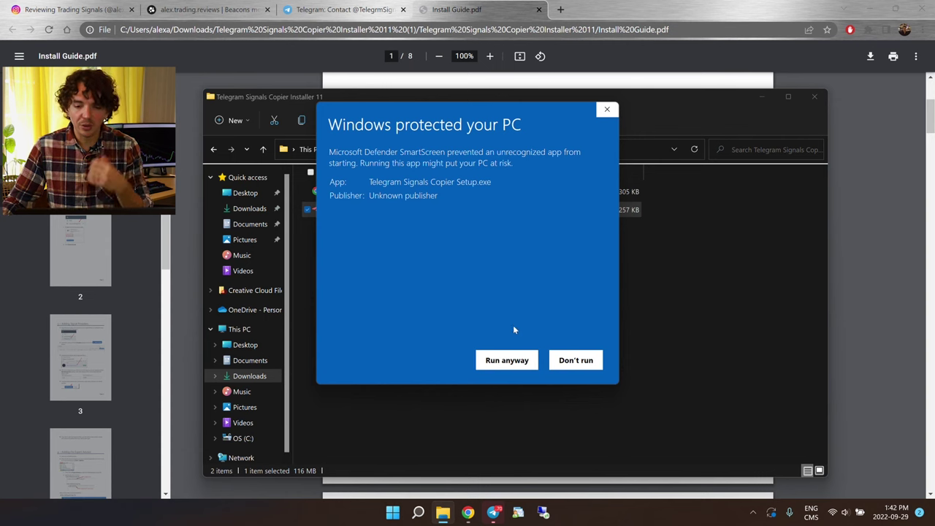
pyautogui.click(606, 110)
pyautogui.click(762, 97)
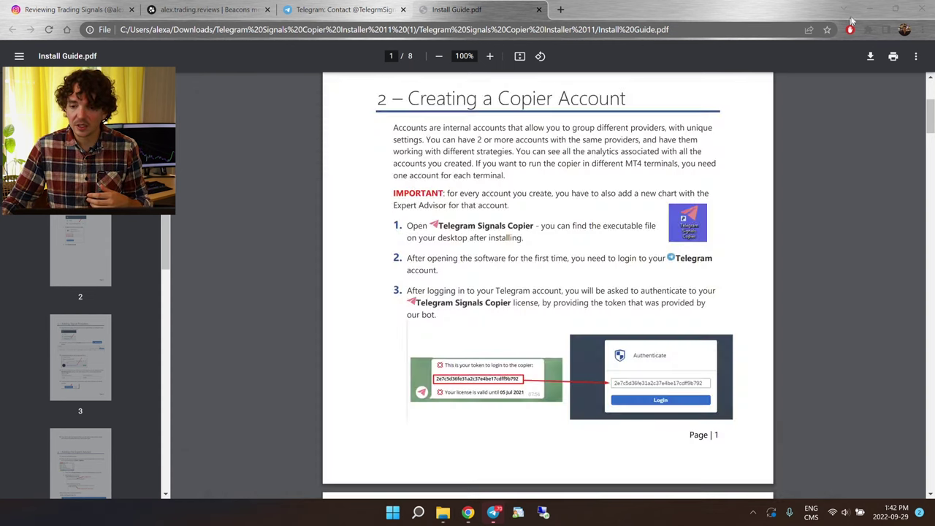
pyautogui.click(844, 9)
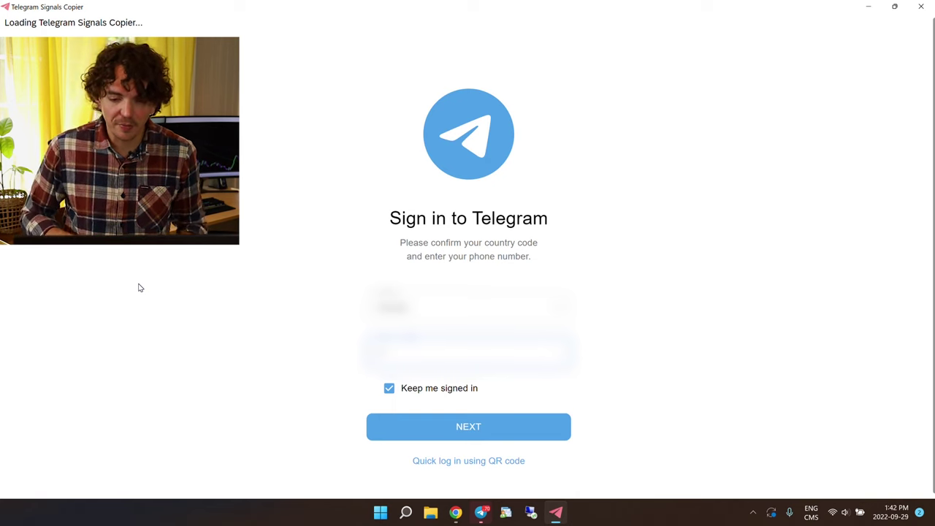
# Enter the phone number to sign in to Telegram within Telegram Signals Copier and continue
pyautogui.write('1')
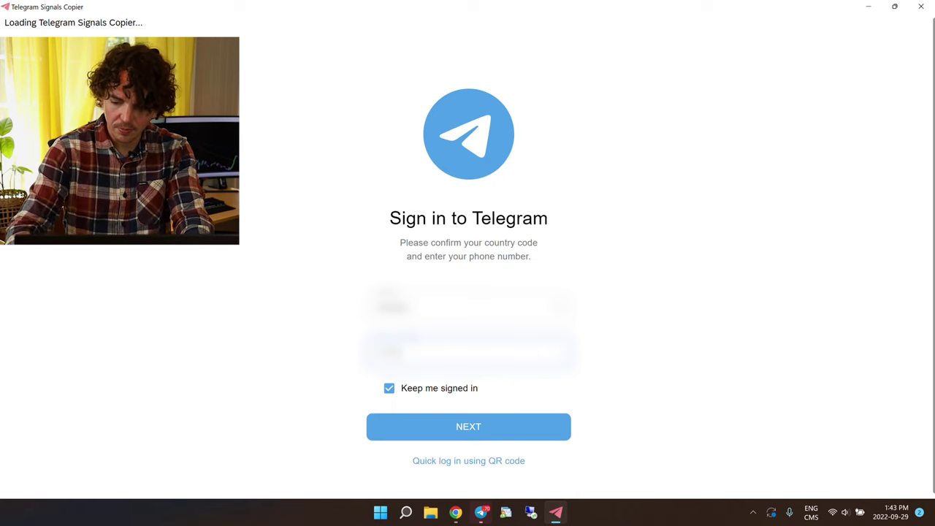
pyautogui.click(486, 426)
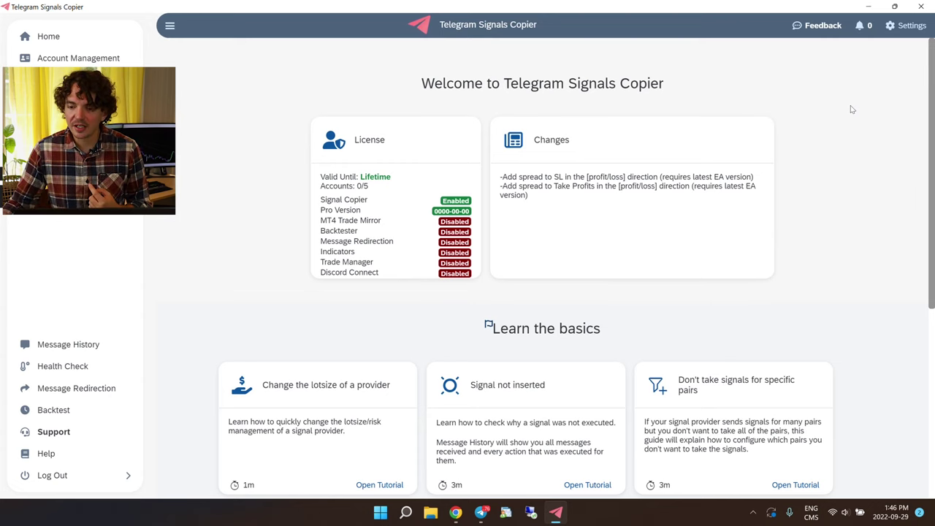
# Review the copier's general settings, including software mode, maintenance and extra symbols options, and close them
pyautogui.click(914, 28)
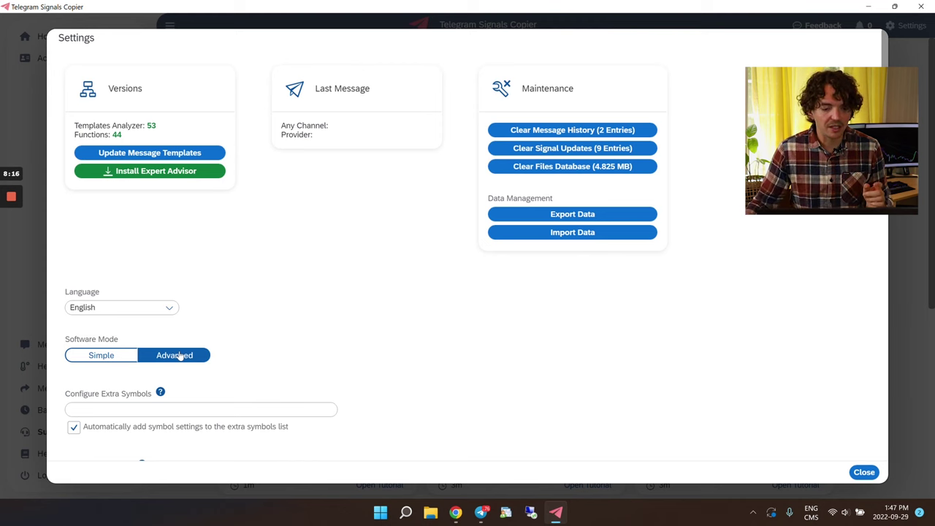
pyautogui.scroll(-5, 328, 278)
pyautogui.scroll(2, 323, 307)
pyautogui.scroll(-2, 323, 309)
pyautogui.scroll(-2, 324, 309)
pyautogui.scroll(7, 351, 308)
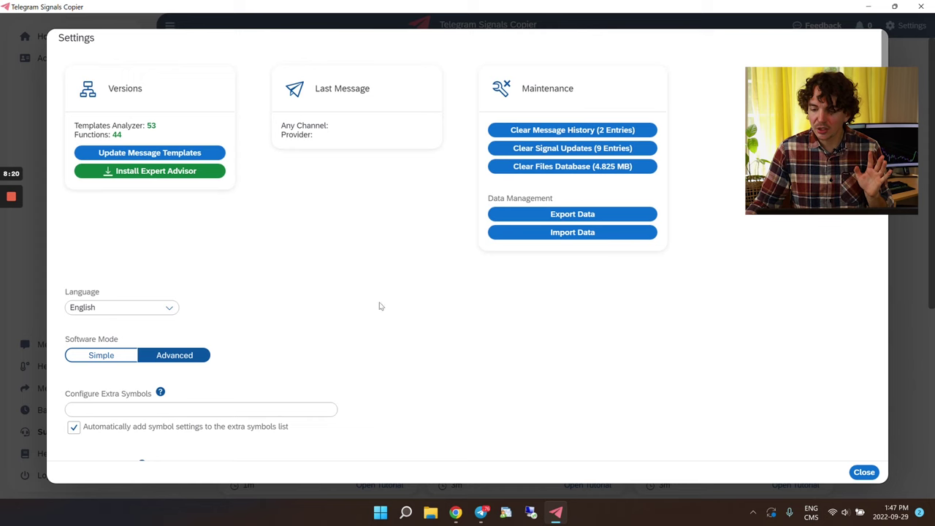
pyautogui.click(858, 472)
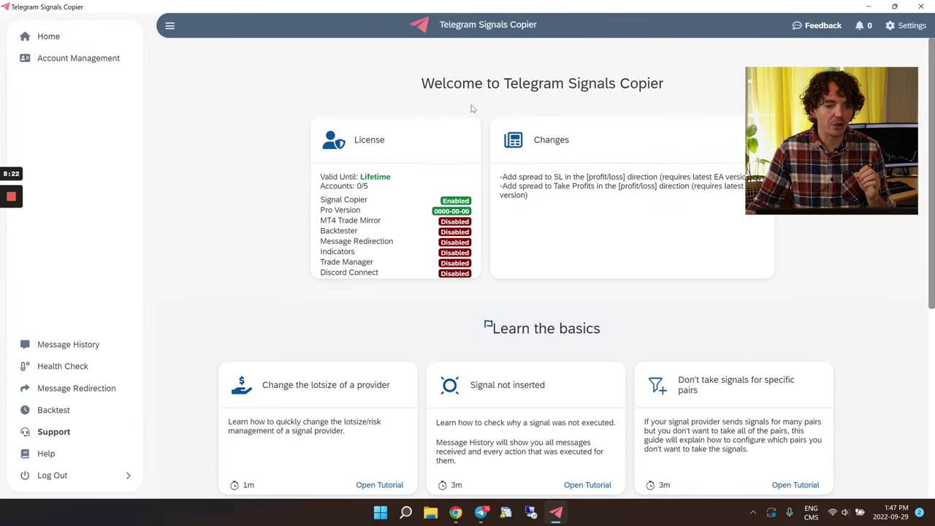
# Create a copier account named installinfo in Account Management
pyautogui.click(85, 63)
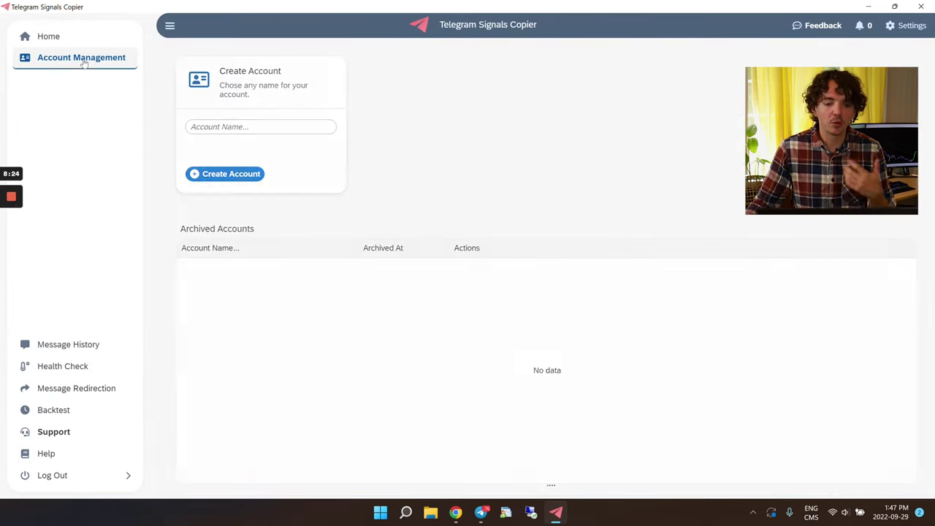
pyautogui.click(241, 127)
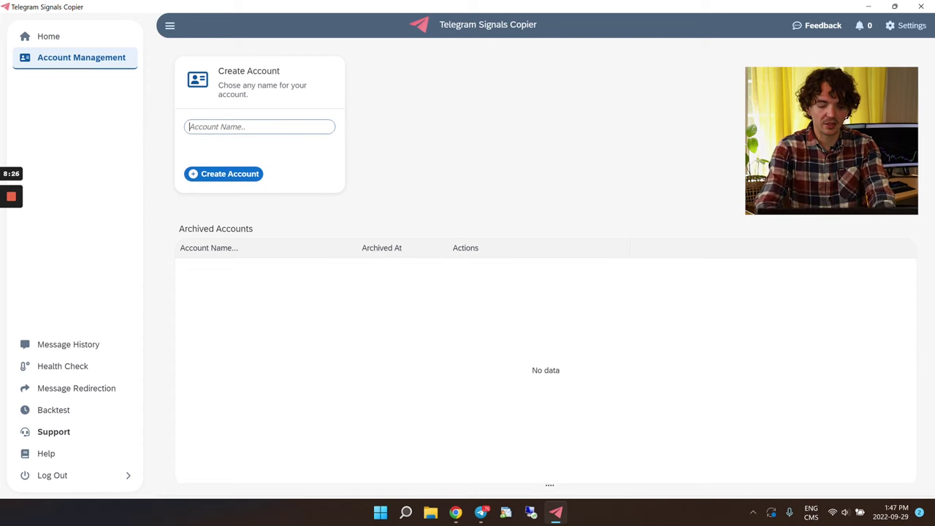
pyautogui.write('installinfo')
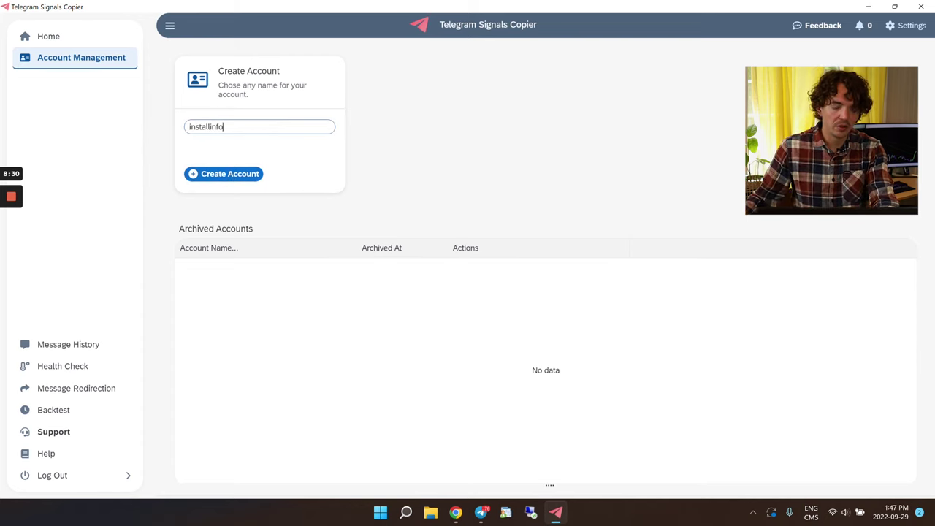
pyautogui.click(221, 179)
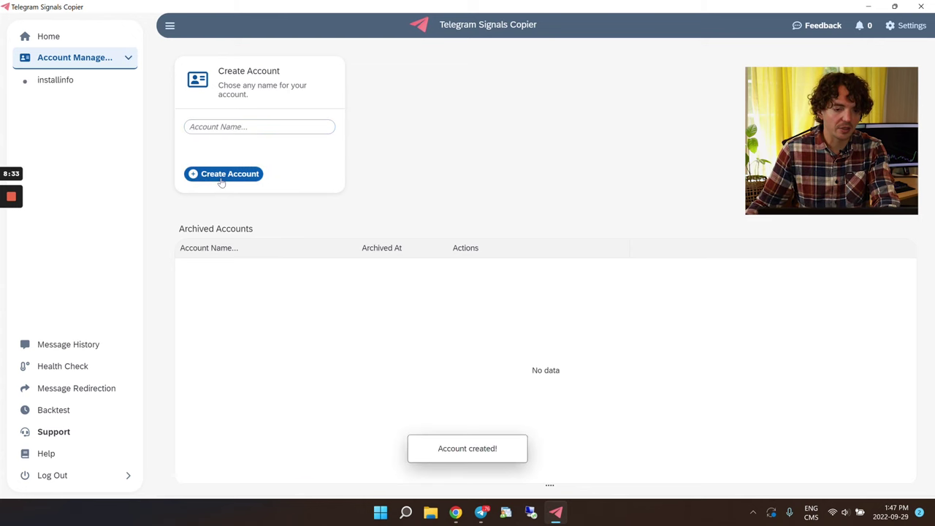
# Open the installinfo account and examine its Performance, Providers, Closed Orders and Symbol Settings sections
pyautogui.click(63, 85)
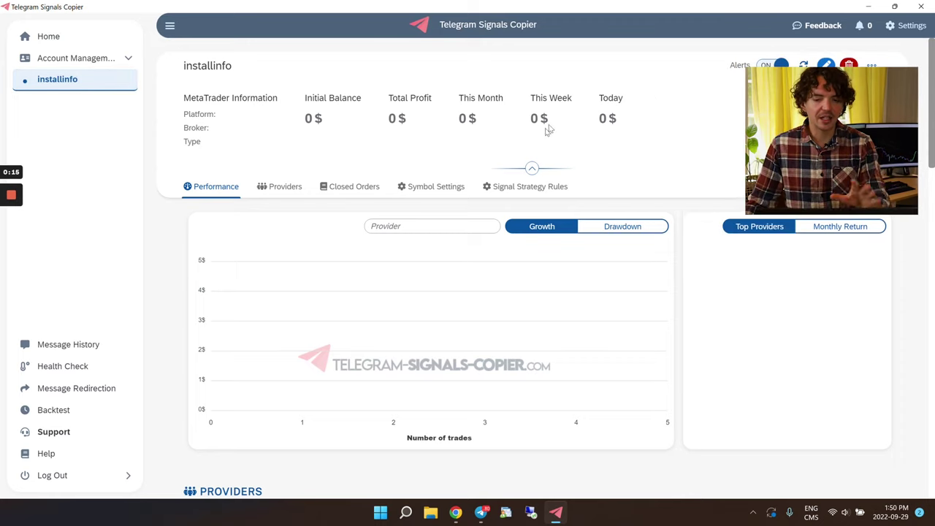
pyautogui.scroll(-3, 547, 188)
pyautogui.scroll(3, 553, 145)
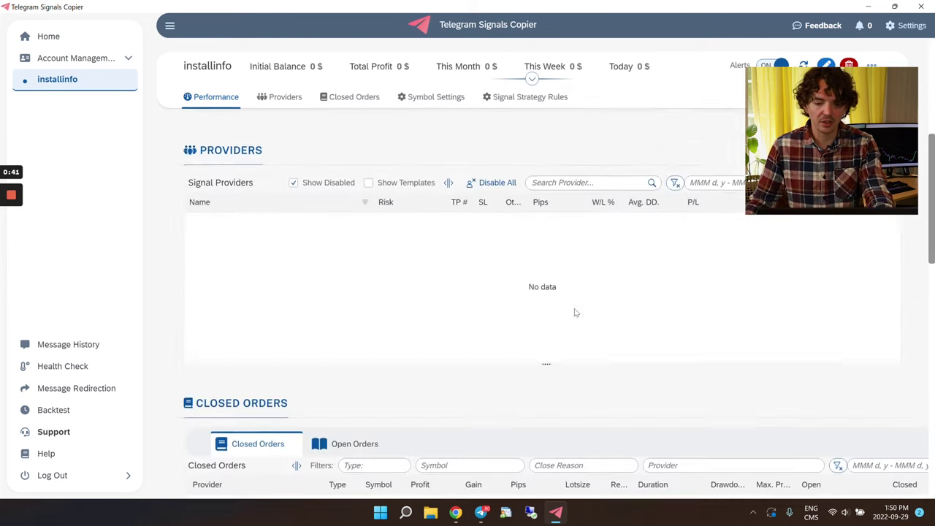
pyautogui.scroll(-1, 575, 312)
pyautogui.scroll(1, 575, 313)
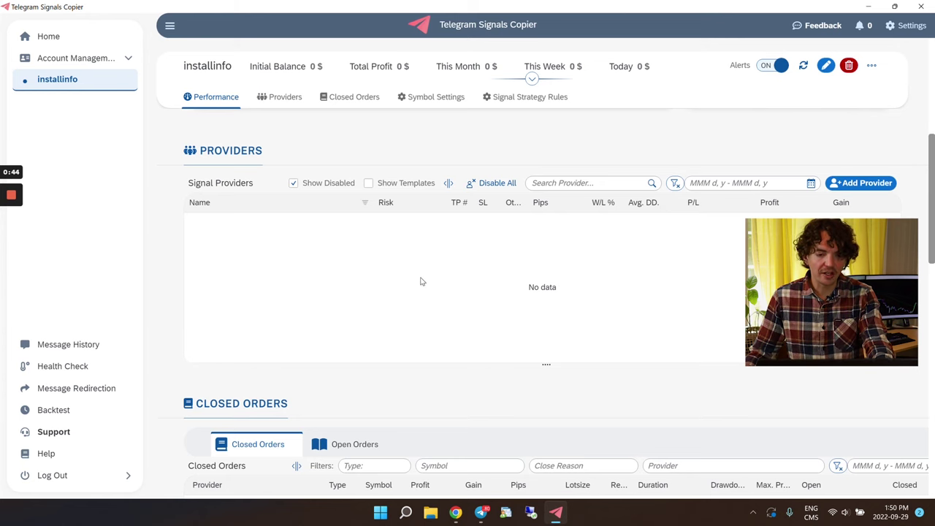
pyautogui.scroll(-3, 416, 285)
pyautogui.scroll(-1, 416, 285)
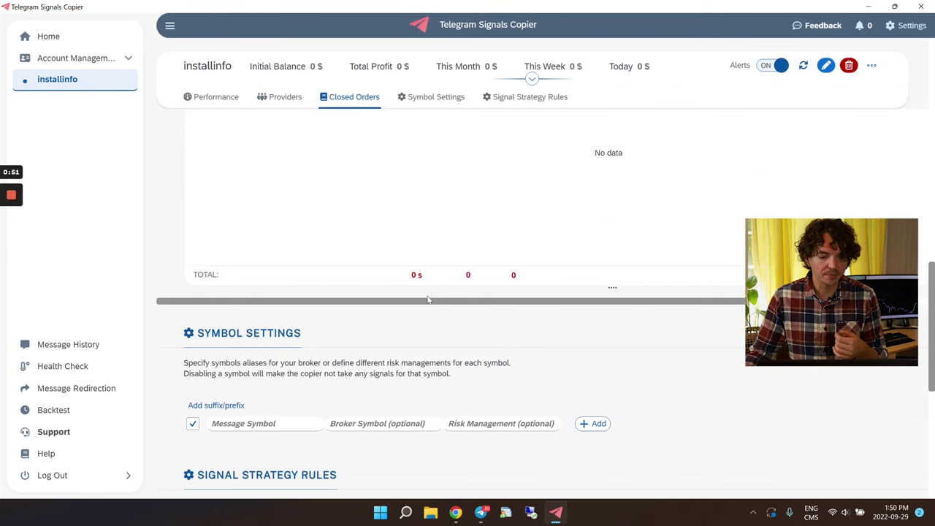
# Enter XAUUSD as the message symbol of a new alias in the account's Symbol Settings
pyautogui.scroll(-2, 431, 292)
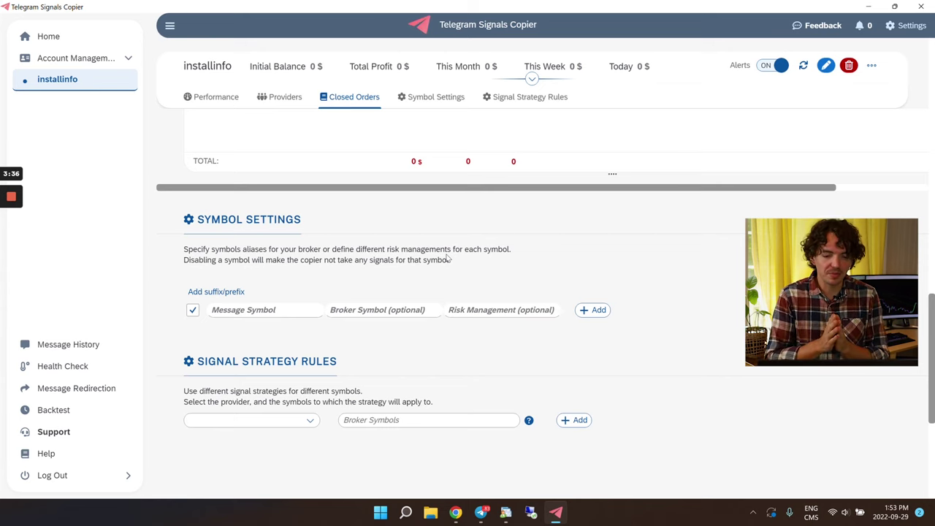
pyautogui.click(244, 310)
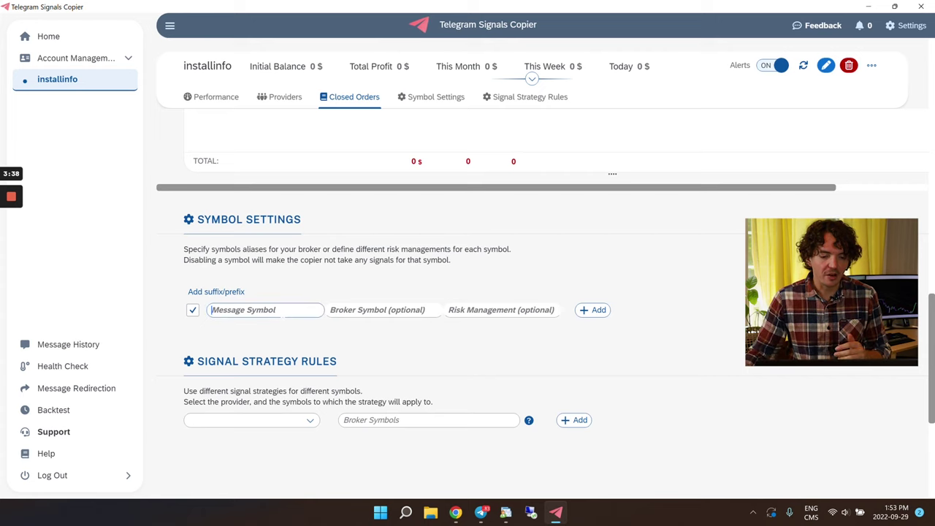
pyautogui.write('XAUUSD')
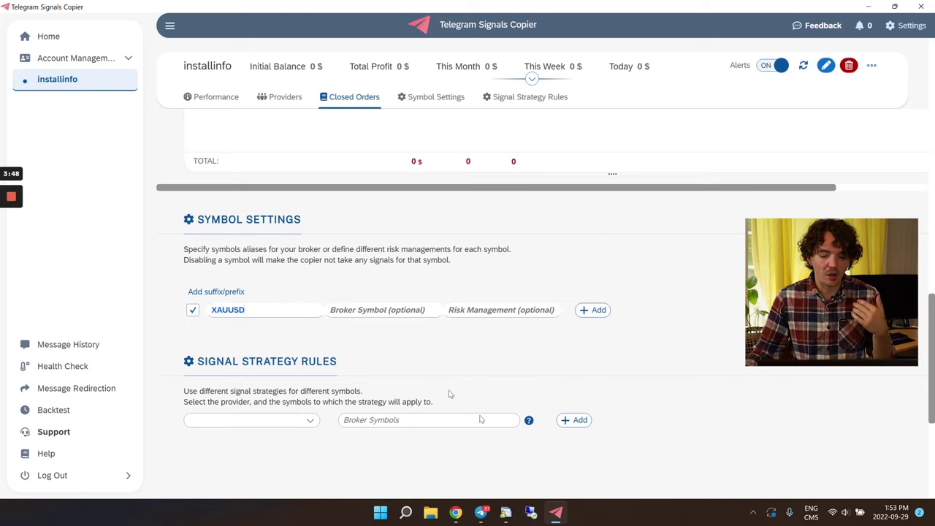
# Switch to MetaTrader 4 and widen the Market Watch Symbol column to read the broker's full gold symbol name
pyautogui.click(506, 512)
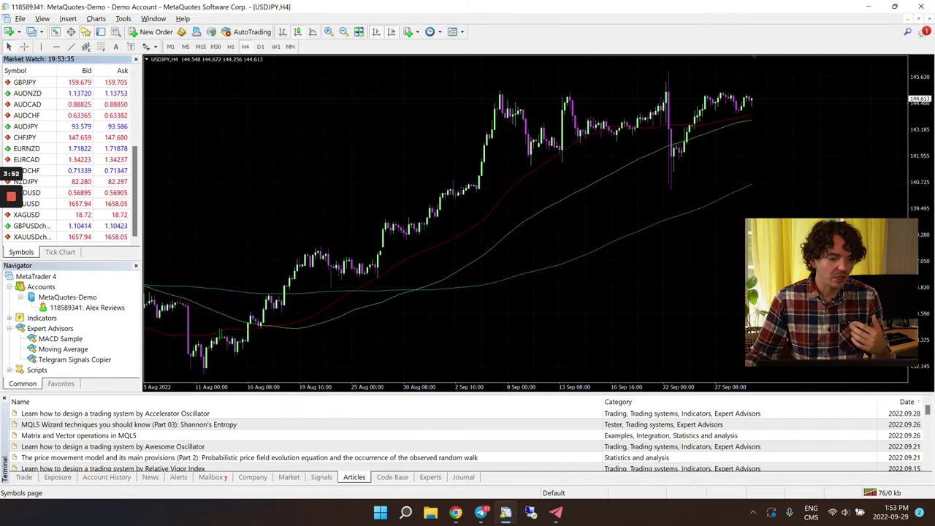
pyautogui.moveTo(47, 70); pyautogui.dragTo(69, 70)
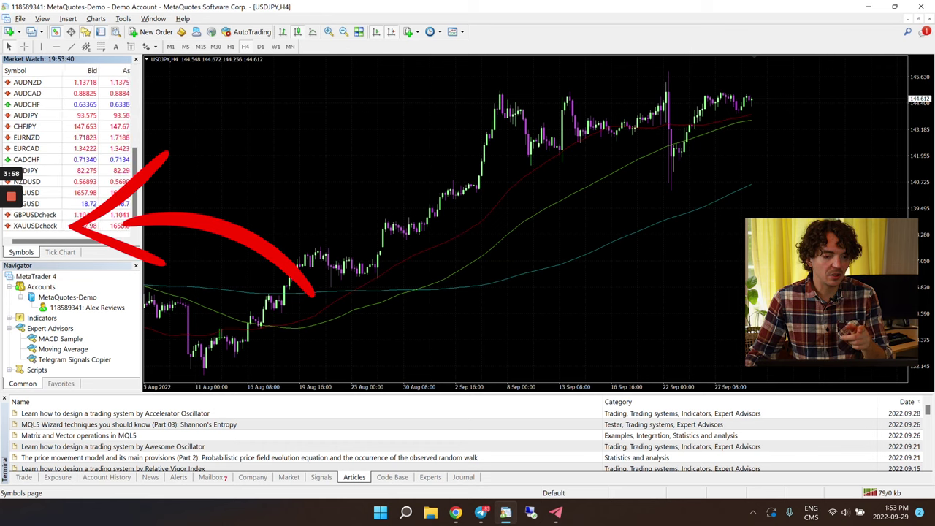
pyautogui.moveTo(107, 70); pyautogui.dragTo(114, 70)
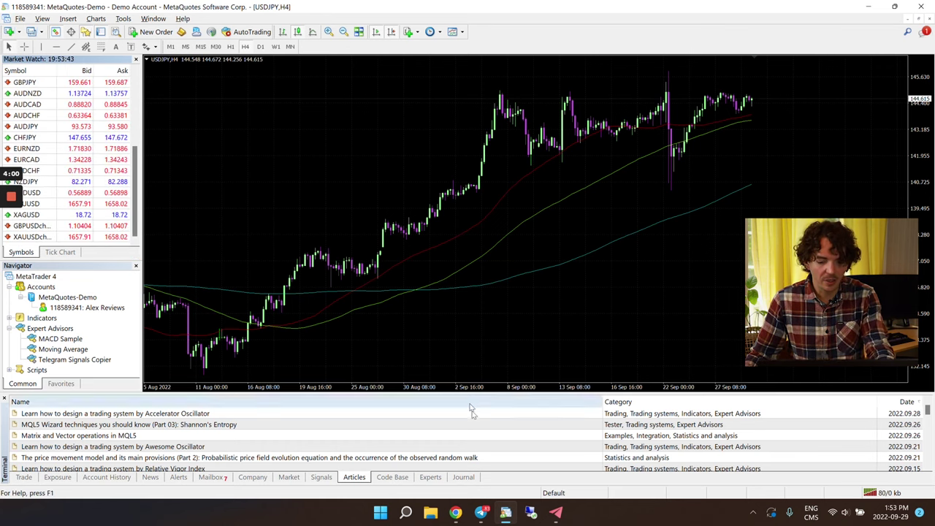
# Return to Telegram Signals Copier, set the broker symbol for XAUUSD to XAUUSDcheck and add the alias
pyautogui.click(556, 512)
pyautogui.click(329, 309)
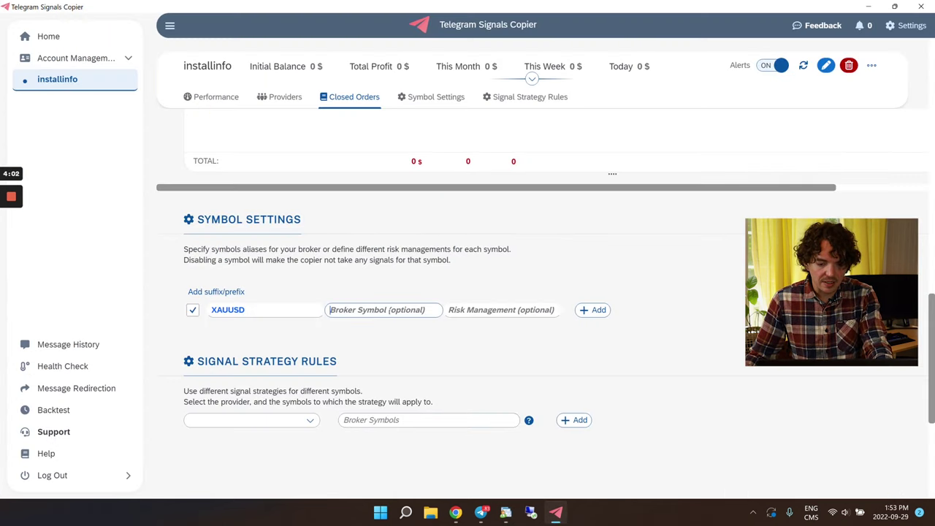
pyautogui.write('XAU')
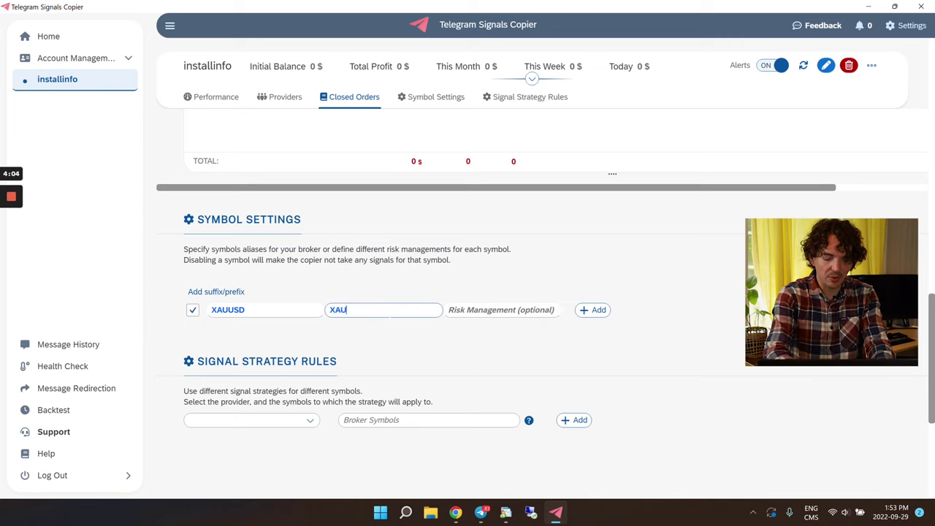
pyautogui.write('USDcheck')
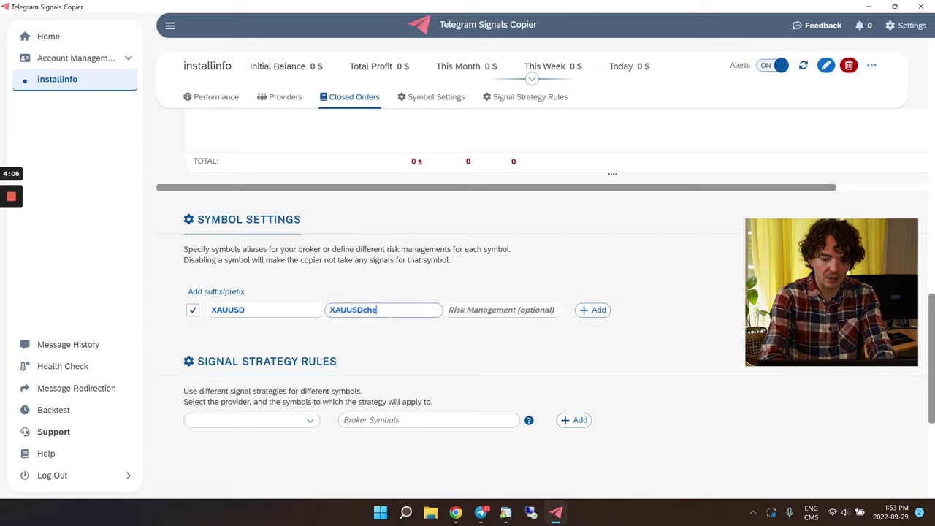
pyautogui.click(592, 310)
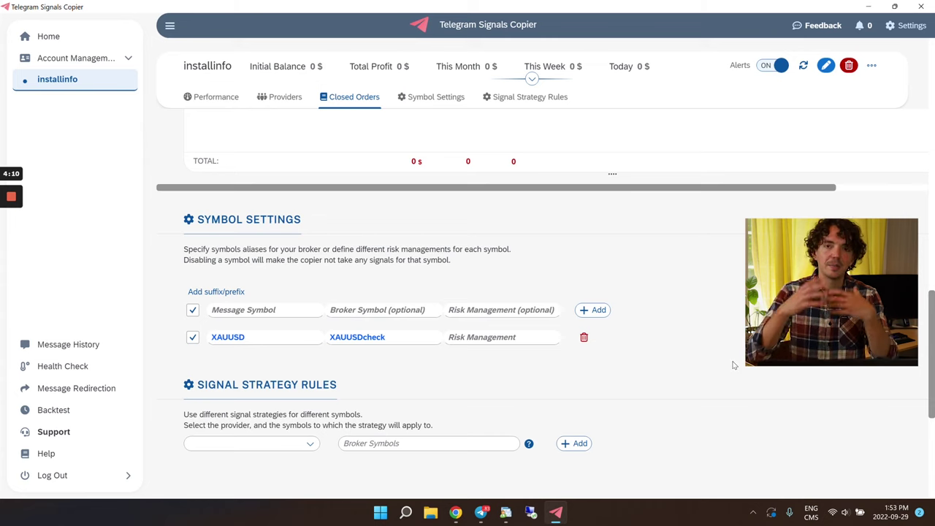
# Add a second symbol alias with message symbol EURUSD and broker symbol EURUSD.s
pyautogui.click(263, 309)
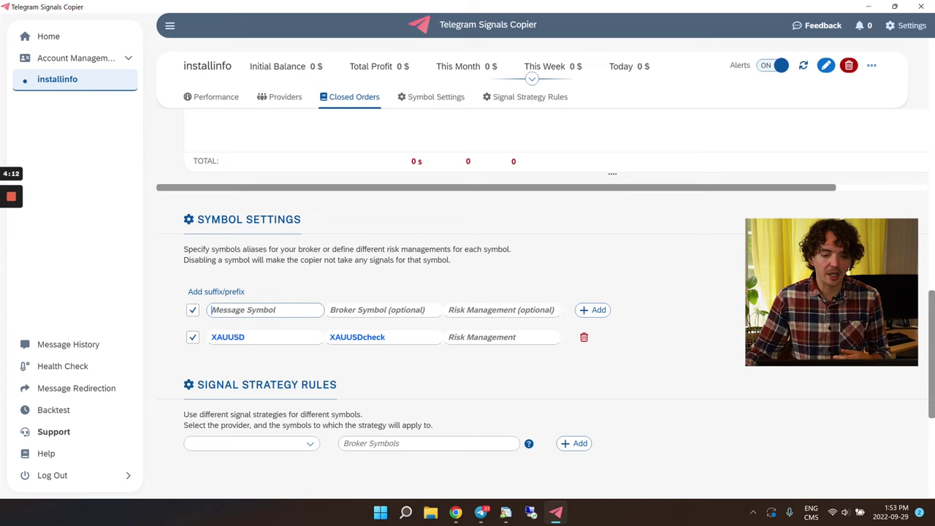
pyautogui.write('EURUSD')
pyautogui.press('Tab')
pyautogui.write('EURUSD')
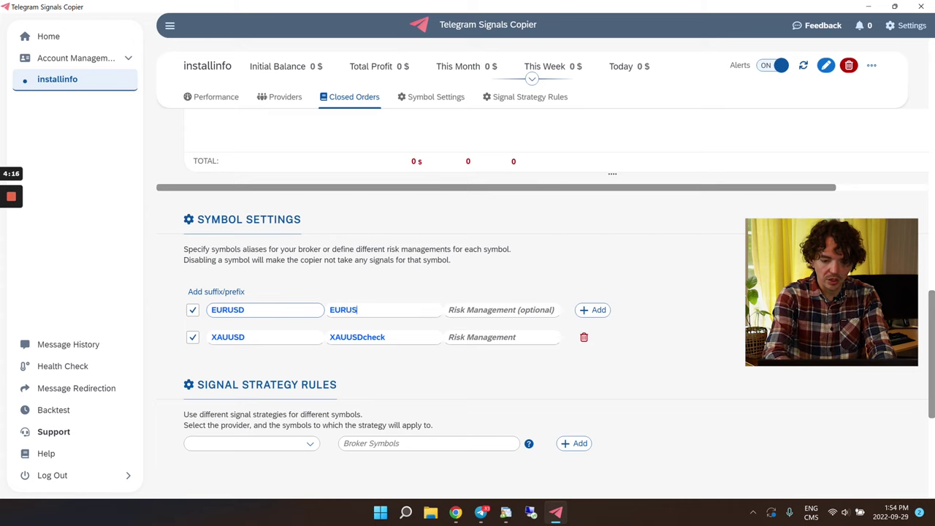
pyautogui.write('.s')
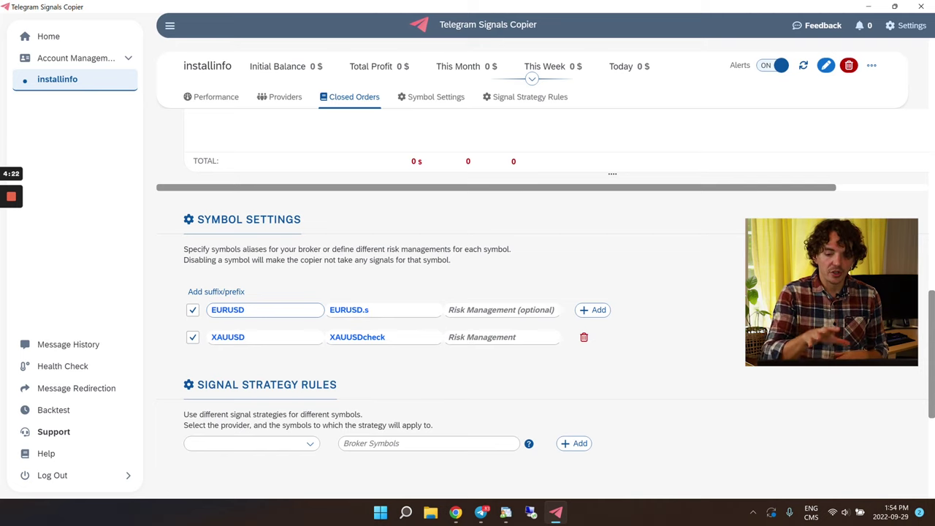
pyautogui.click(597, 310)
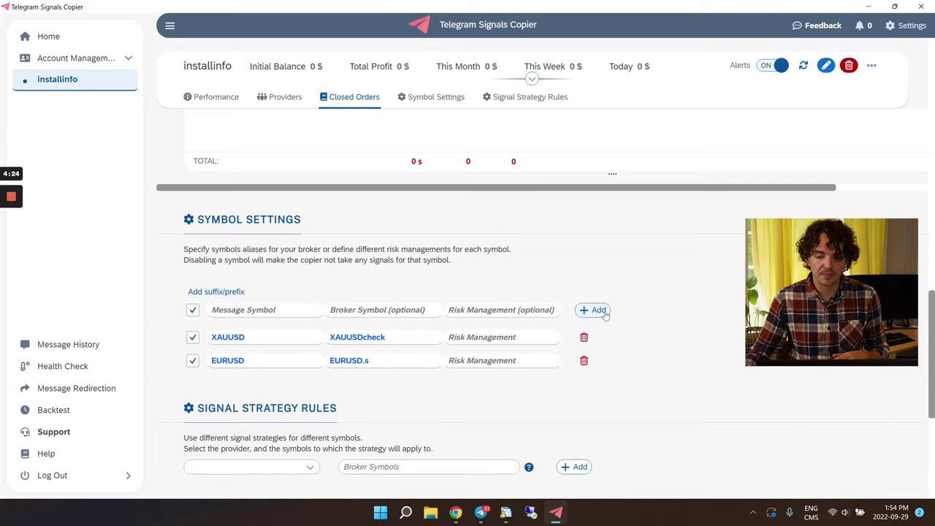
# Start adding a signal provider, search the channels for "test" and select Test channel
pyautogui.scroll(-2, 598, 309)
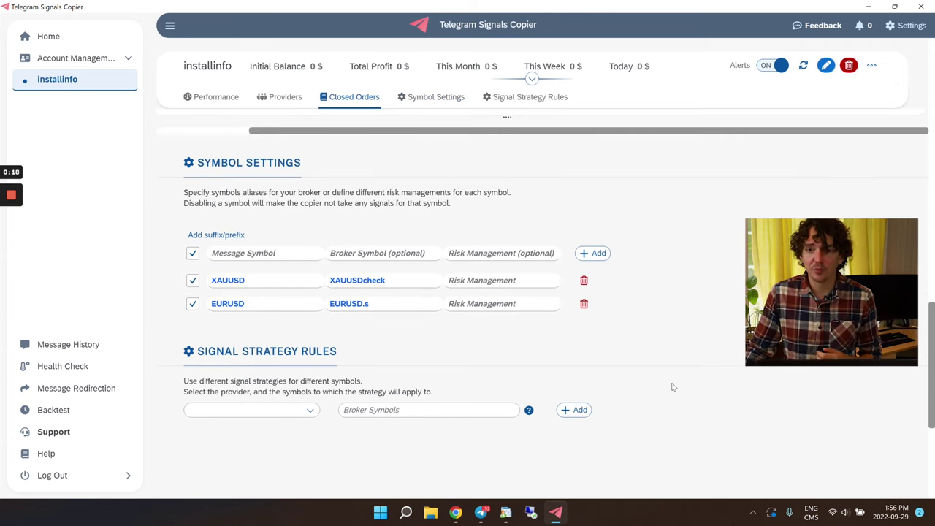
pyautogui.scroll(10, 674, 387)
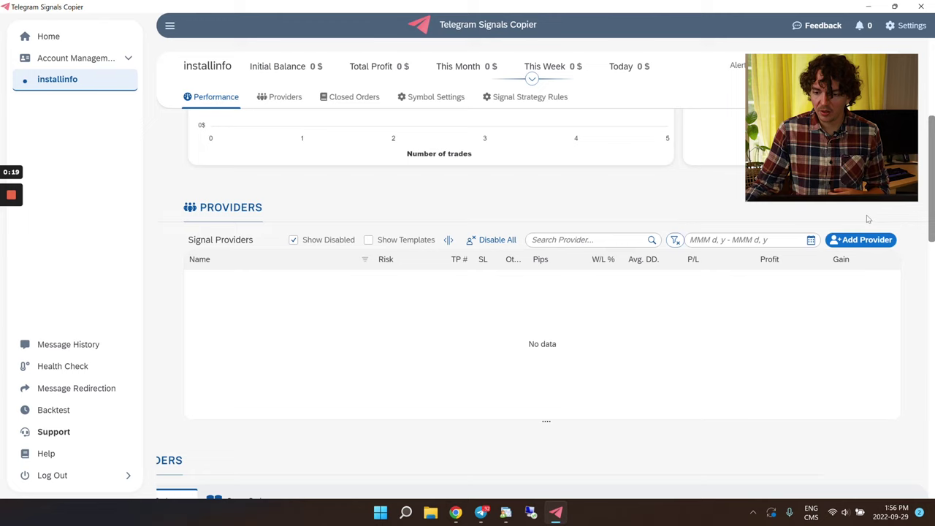
pyautogui.click(872, 239)
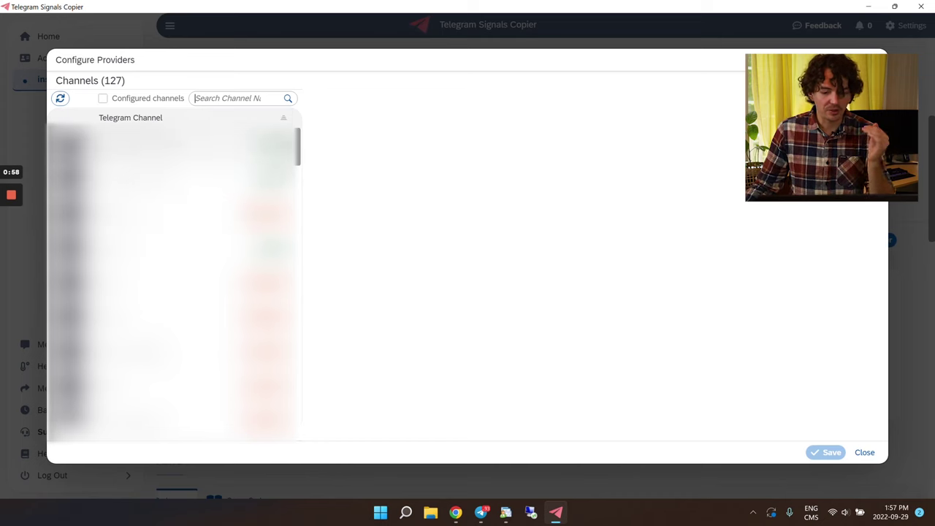
pyautogui.write('test')
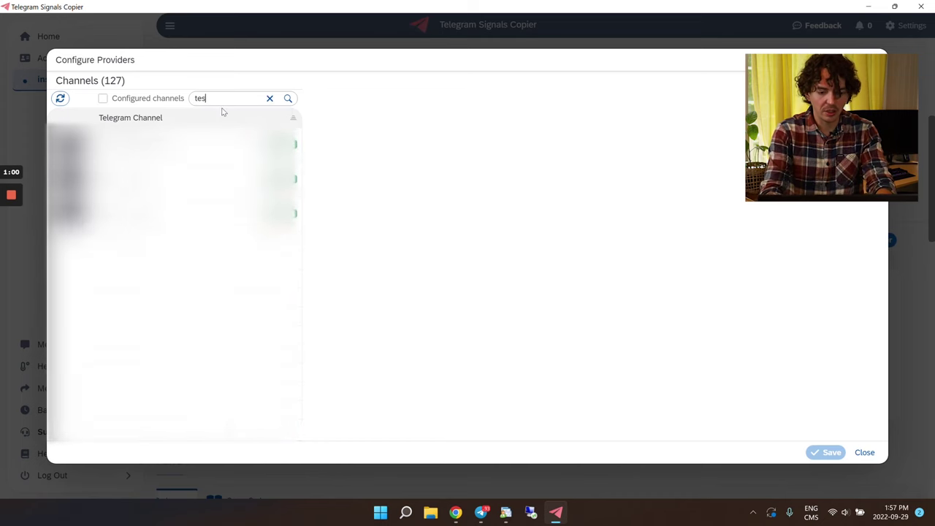
pyautogui.click(186, 175)
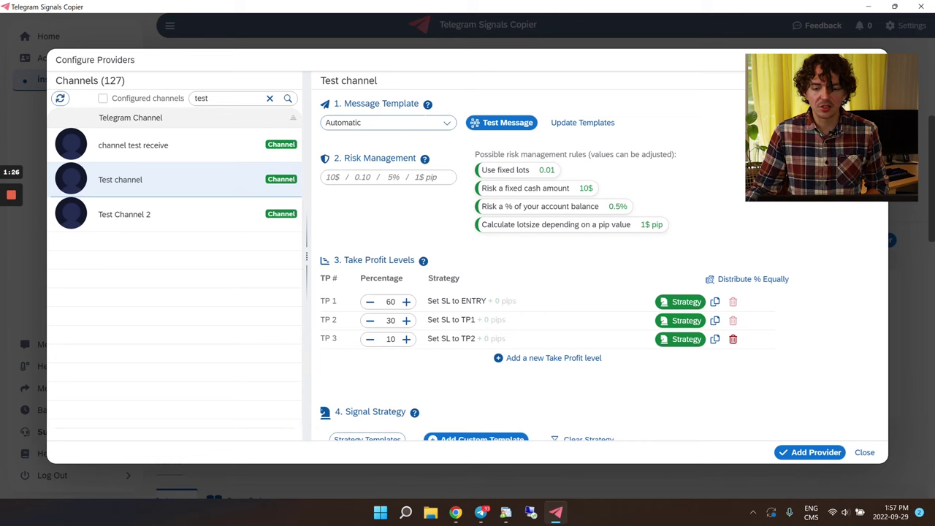
# Analyze the XAUUSD sell stop signal copied from the Profit Over Everything (Signals) channel with the Automatic message template's test
pyautogui.click(449, 124)
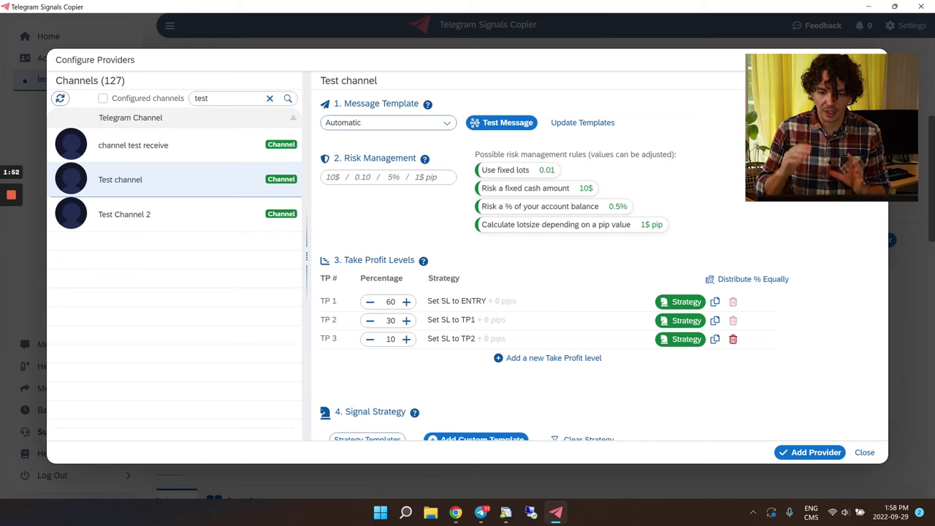
pyautogui.click(482, 125)
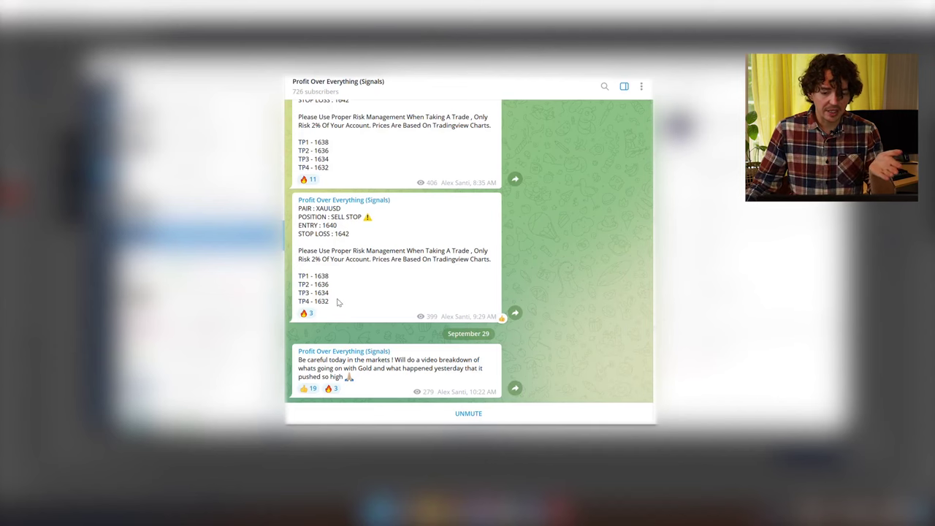
pyautogui.moveTo(338, 302); pyautogui.dragTo(300, 214)
pyautogui.rightClick(330, 225)
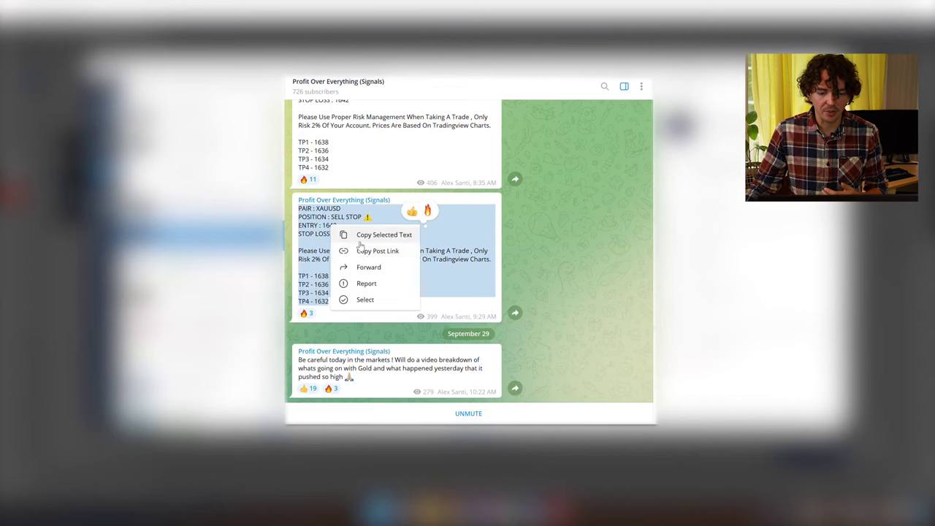
pyautogui.click(384, 235)
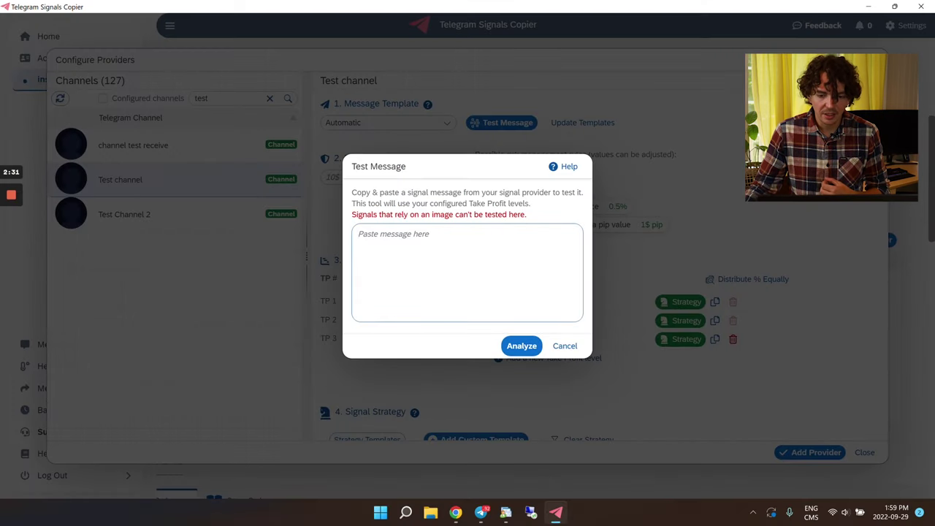
pyautogui.hotkey('ctrl', 'v')
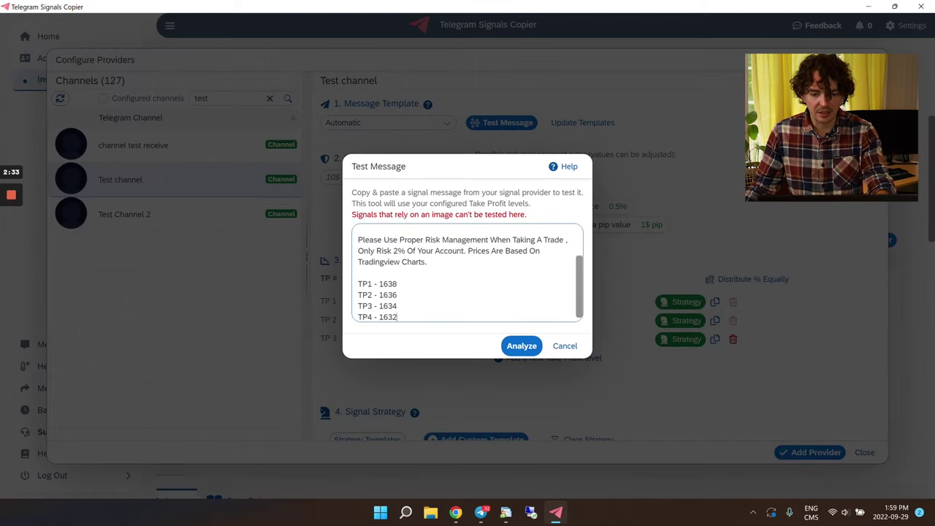
pyautogui.click(520, 346)
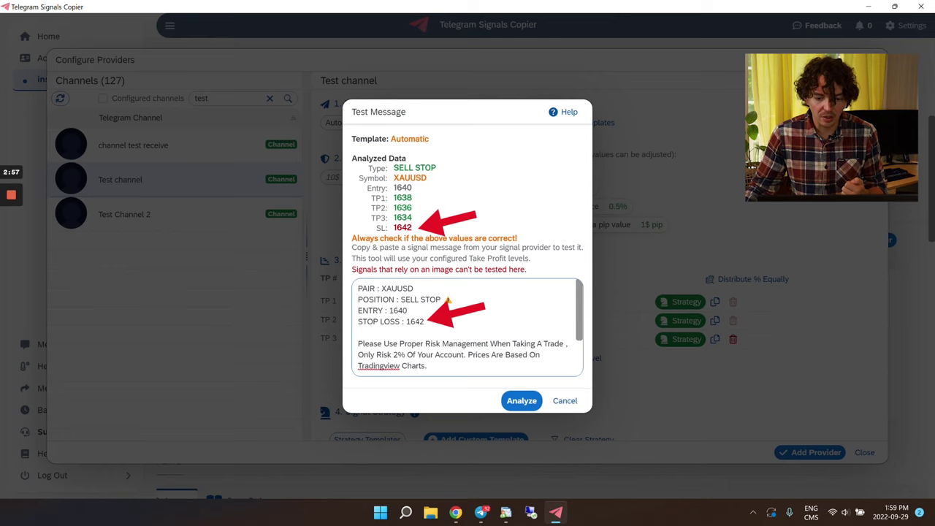
pyautogui.scroll(-2, 471, 328)
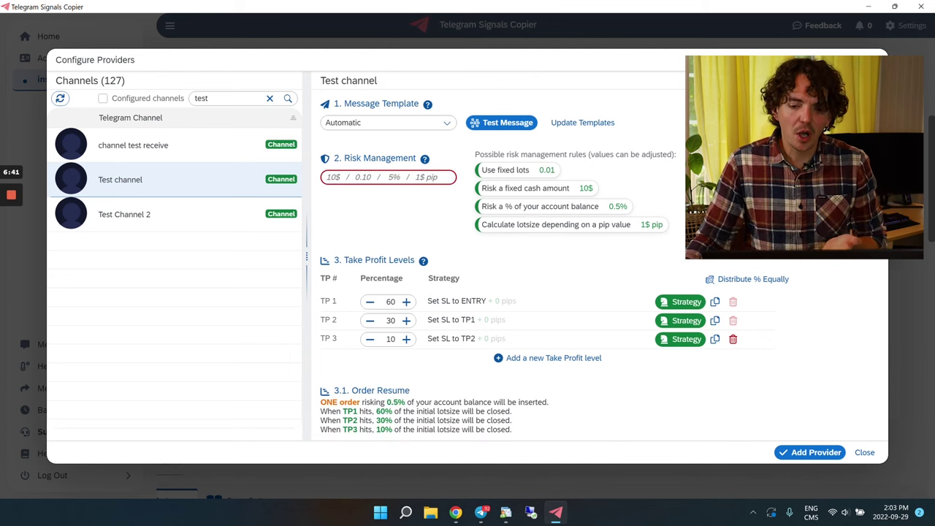
# Set the risk to 0.5% of the account balance and reduce the take profit levels to TP 1 alone at 100 percent
pyautogui.click(515, 206)
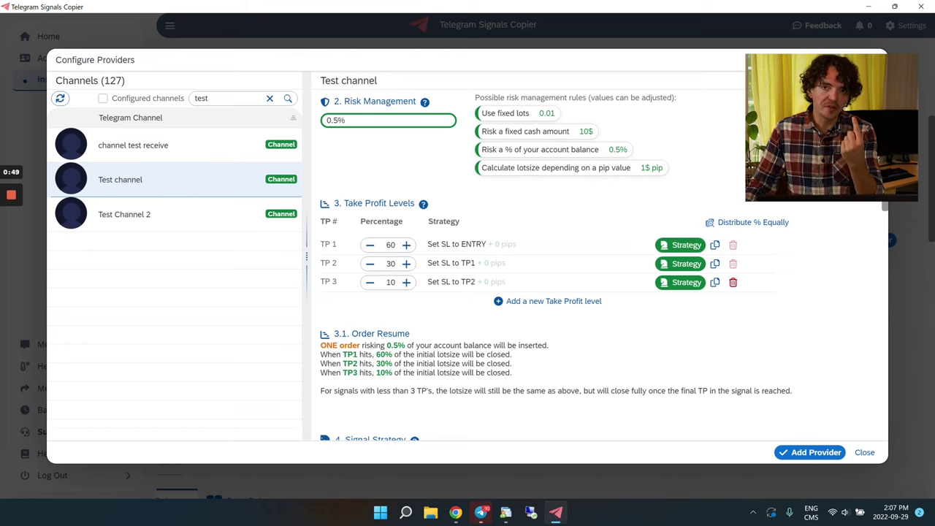
pyautogui.click(733, 283)
pyautogui.click(734, 263)
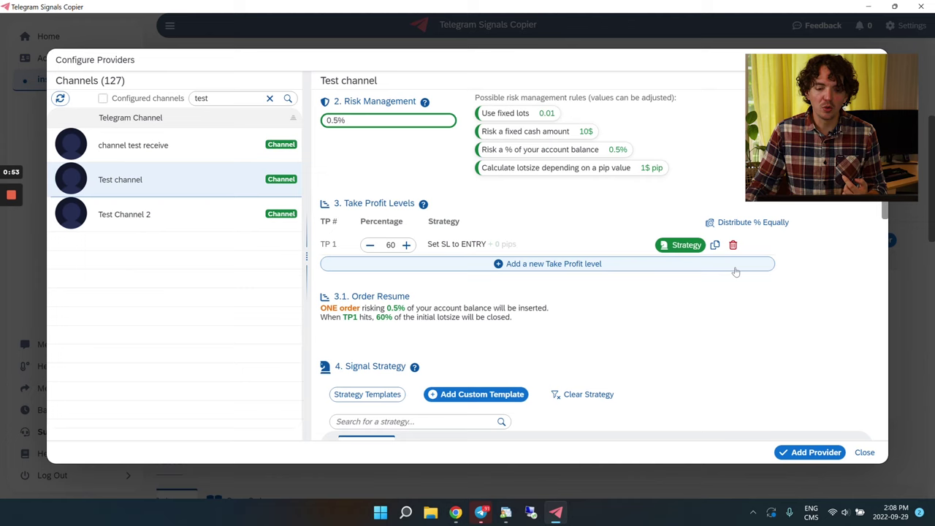
pyautogui.doubleClick(391, 245)
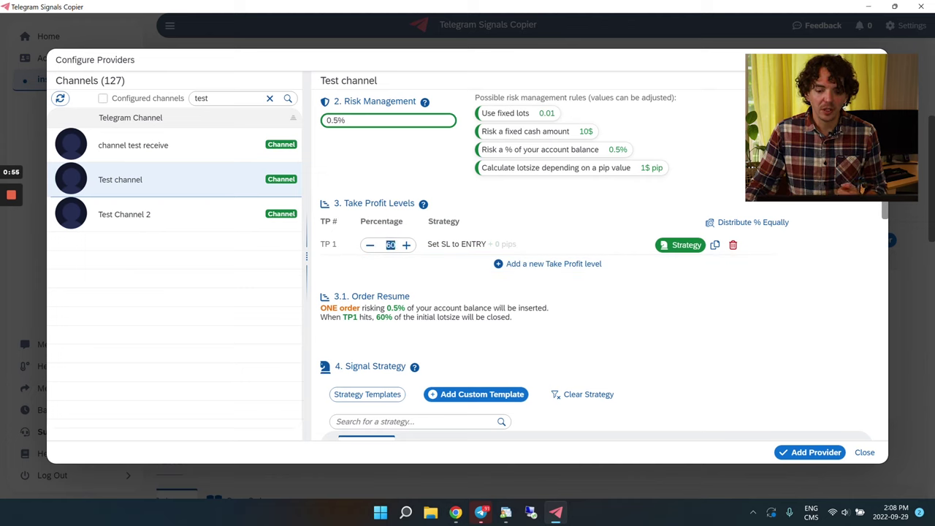
pyautogui.write('100')
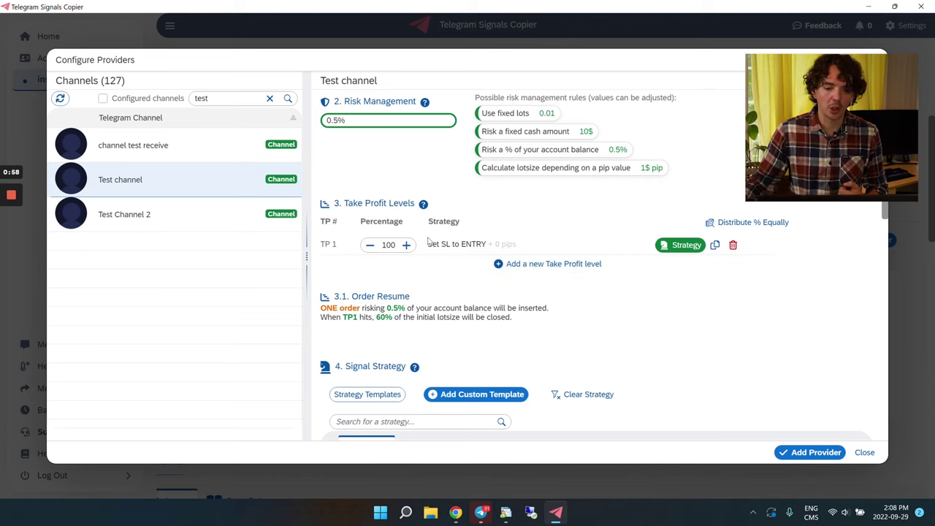
pyautogui.click(383, 285)
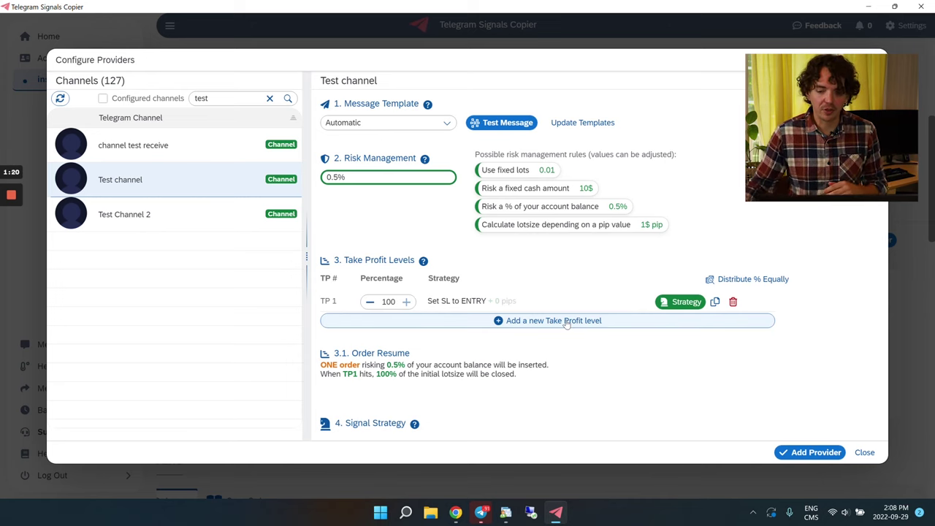
# Add three take profit levels, TP 2 to TP 4, below TP 1
pyautogui.click(566, 322)
pyautogui.click(559, 341)
pyautogui.click(564, 362)
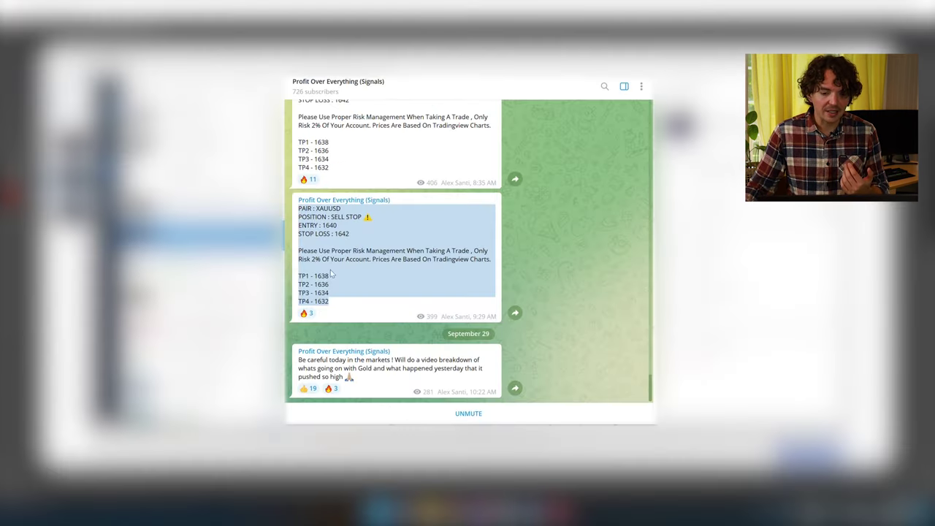
# Examine the TP3 and TP4 lines of the XAUUSD sell stop signal in the Telegram channel
pyautogui.click(330, 288)
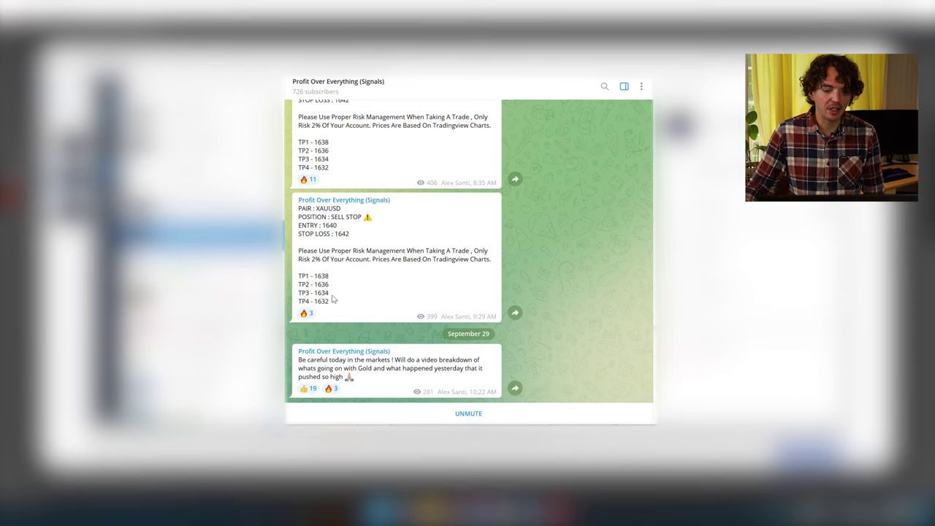
pyautogui.moveTo(330, 293); pyautogui.dragTo(297, 293)
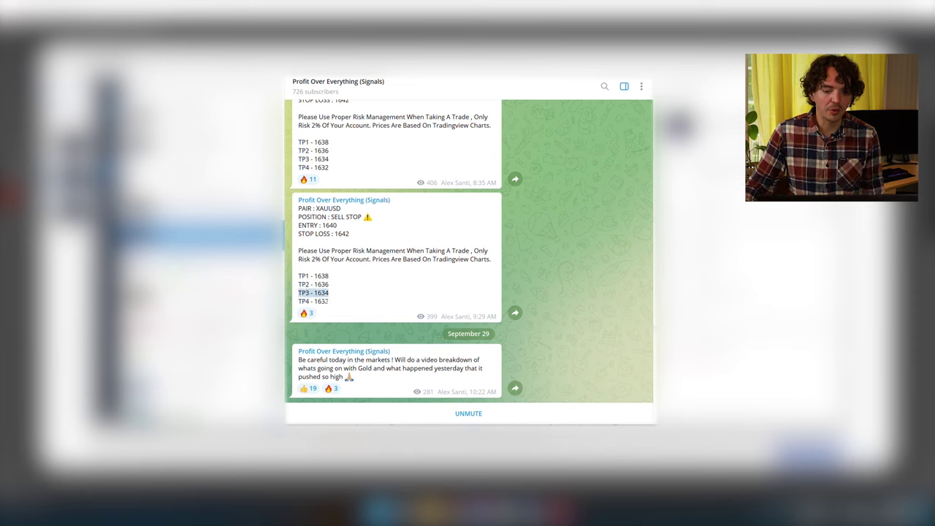
pyautogui.moveTo(330, 306); pyautogui.dragTo(298, 305)
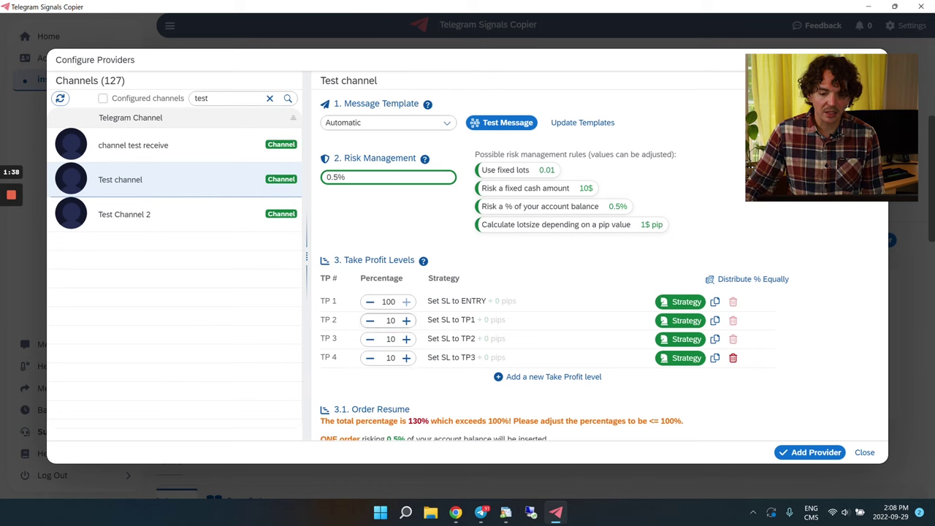
# Set the take profit percentages to 0 for TP 1 and TP 2, 20 for TP 3 and 80 for TP 4
pyautogui.doubleClick(388, 302)
pyautogui.write('0')
pyautogui.doubleClick(399, 322)
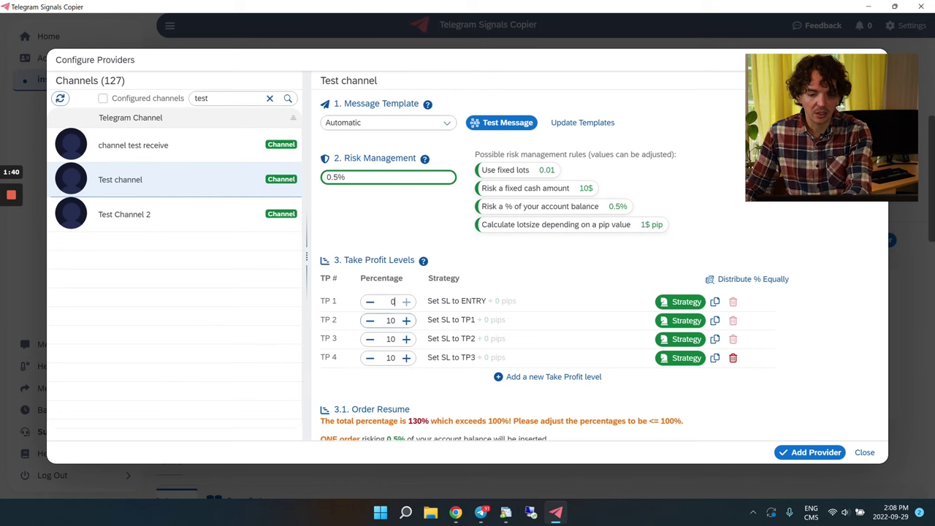
pyautogui.write('0')
pyautogui.doubleClick(399, 340)
pyautogui.write('20')
pyautogui.doubleClick(399, 358)
pyautogui.write('80')
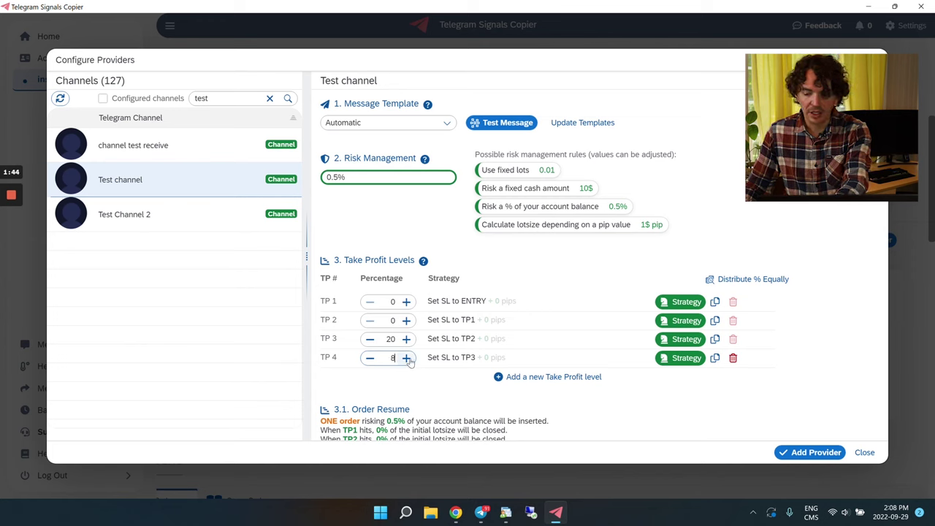
pyautogui.click(553, 376)
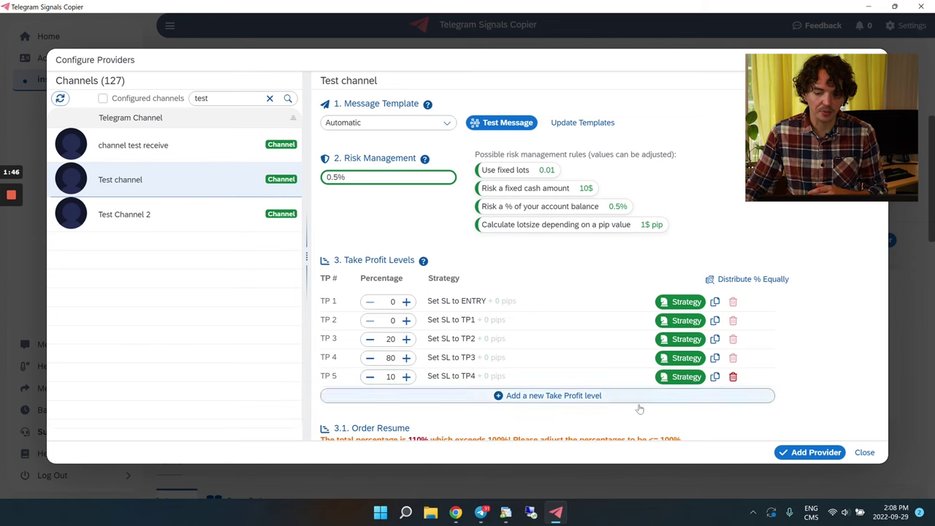
pyautogui.click(730, 379)
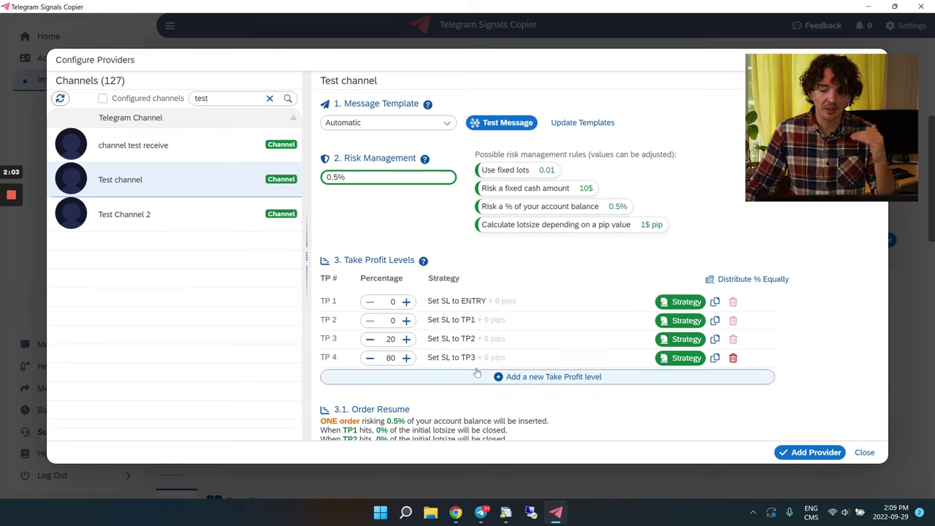
# Disable the stop loss move in the strategies of TP 4, TP 3 and TP 2, saving each configuration
pyautogui.click(672, 358)
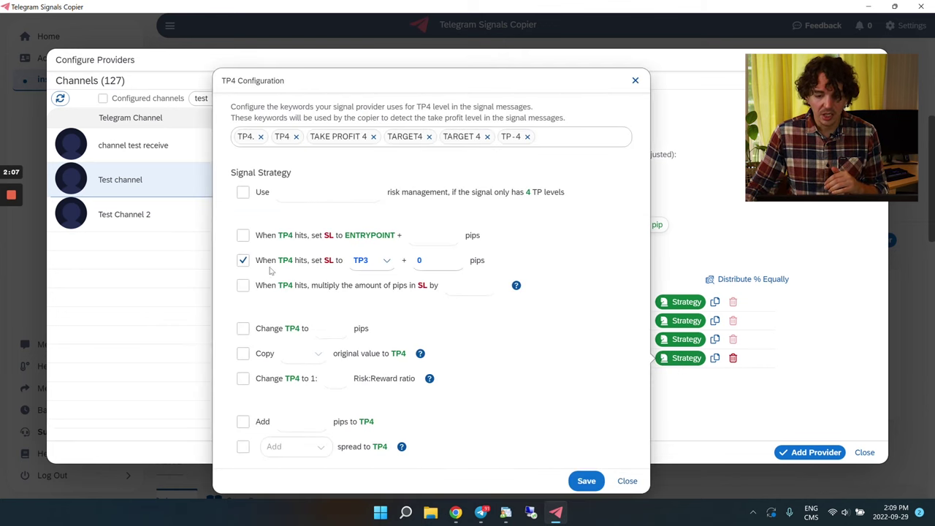
pyautogui.click(243, 261)
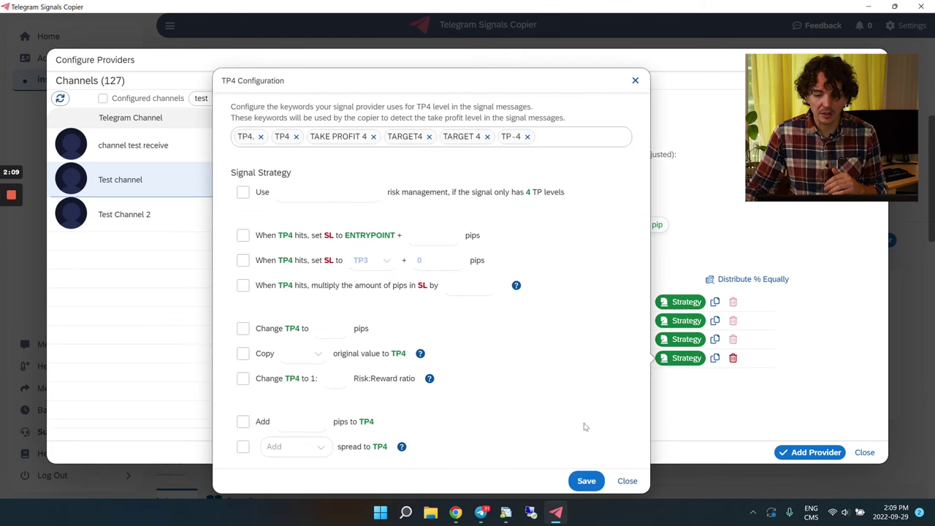
pyautogui.click(587, 481)
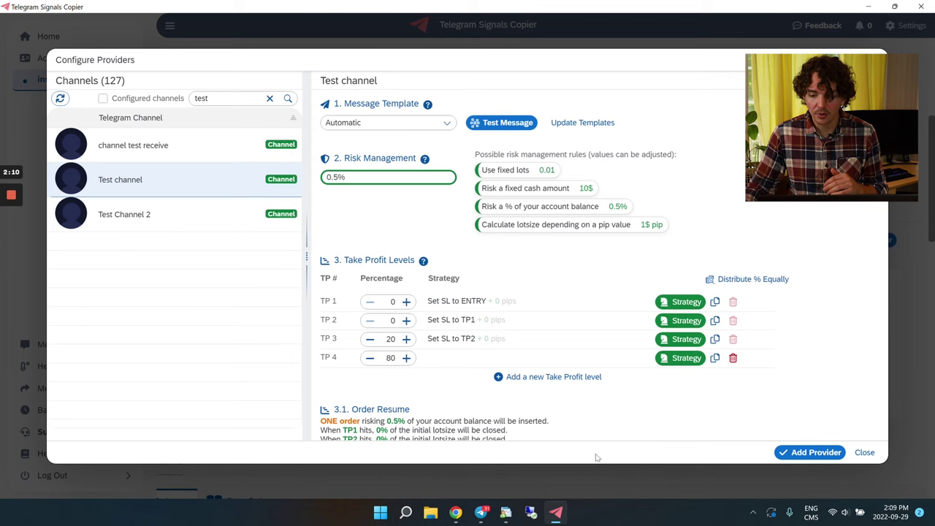
pyautogui.click(678, 341)
pyautogui.click(312, 263)
pyautogui.click(587, 480)
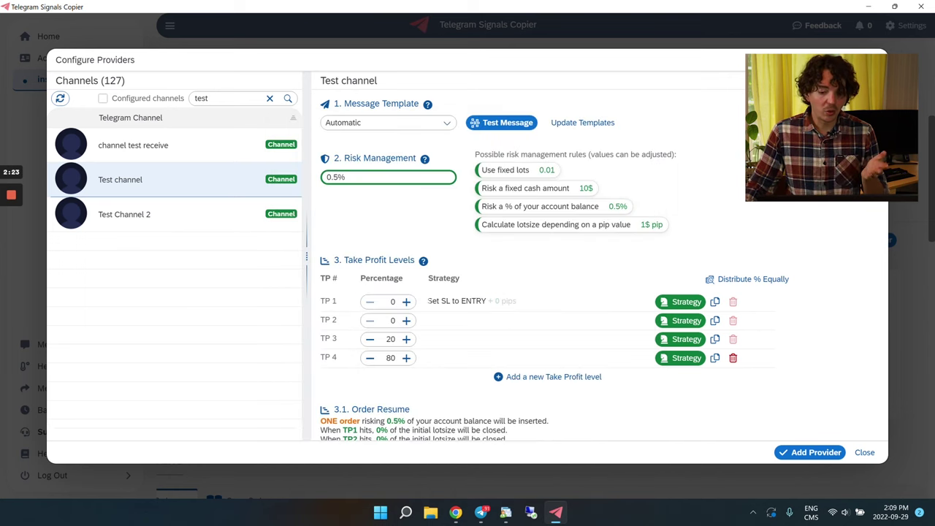
# Review the TP 1 strategy and percentage, the order resume, and the Actions section of the signal strategy
pyautogui.moveTo(427, 301); pyautogui.dragTo(494, 301)
pyautogui.click(392, 302)
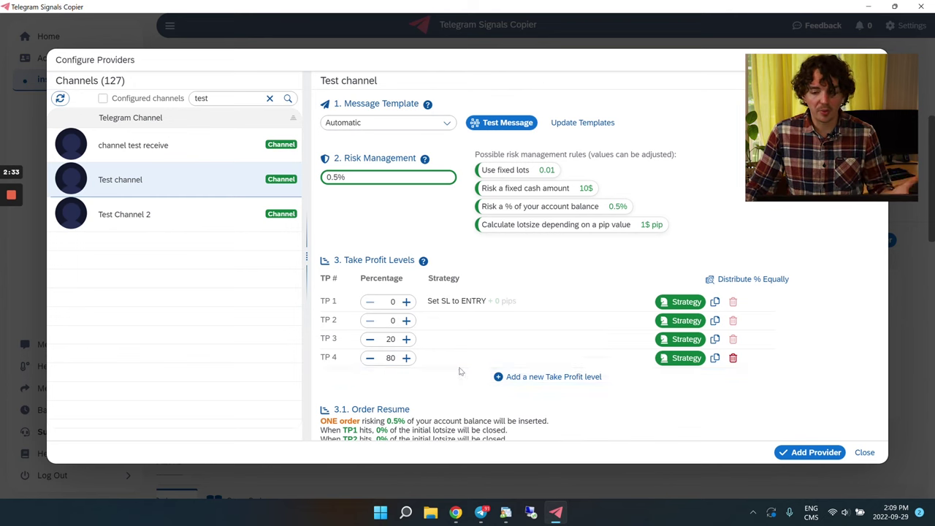
pyautogui.scroll(-1, 479, 393)
pyautogui.scroll(1, 471, 397)
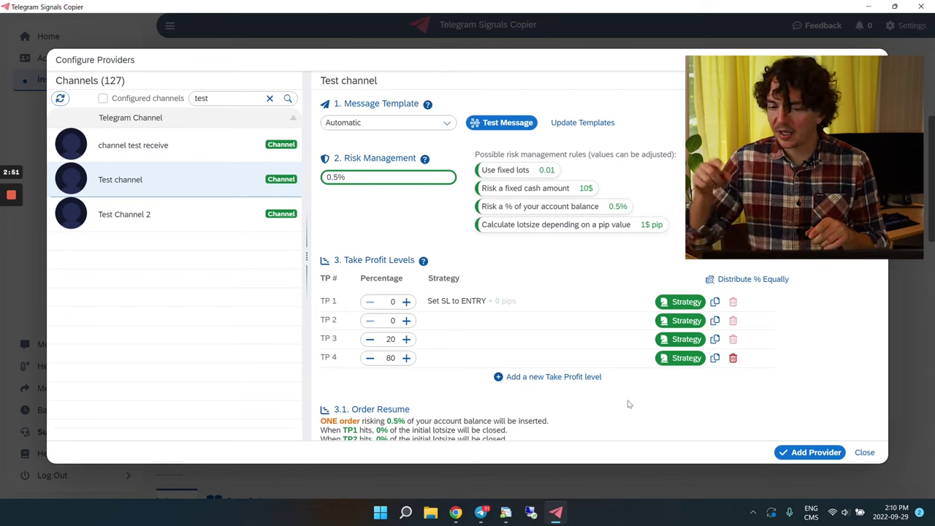
pyautogui.scroll(-3, 636, 395)
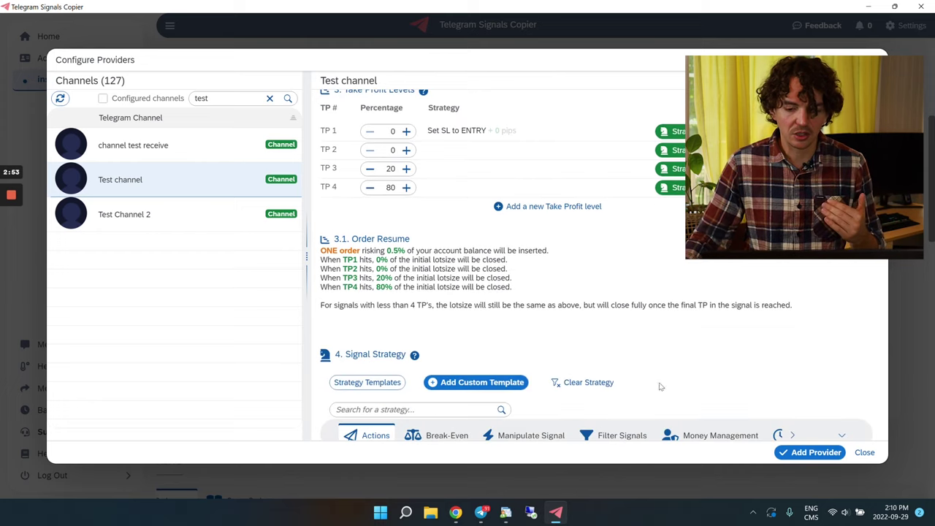
pyautogui.scroll(-5, 683, 368)
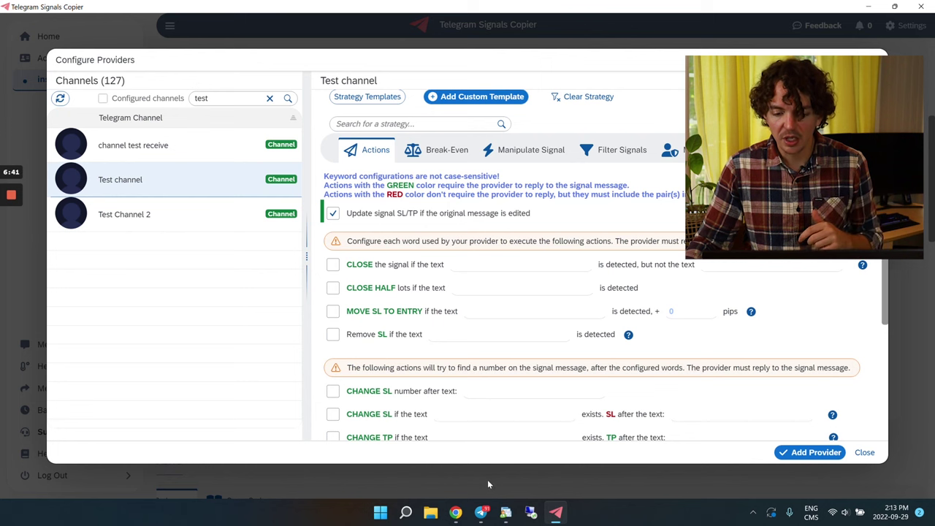
# Switch to Telegram, search the OKAKO INNER CIRCLE channel for "risk free" and open the two most recent matching messages
pyautogui.click(485, 515)
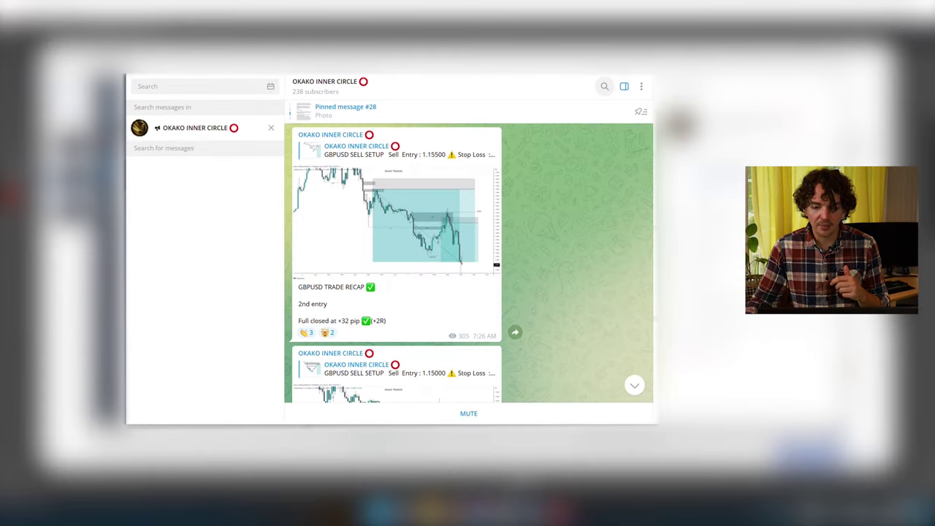
pyautogui.click(604, 88)
pyautogui.write('risk free')
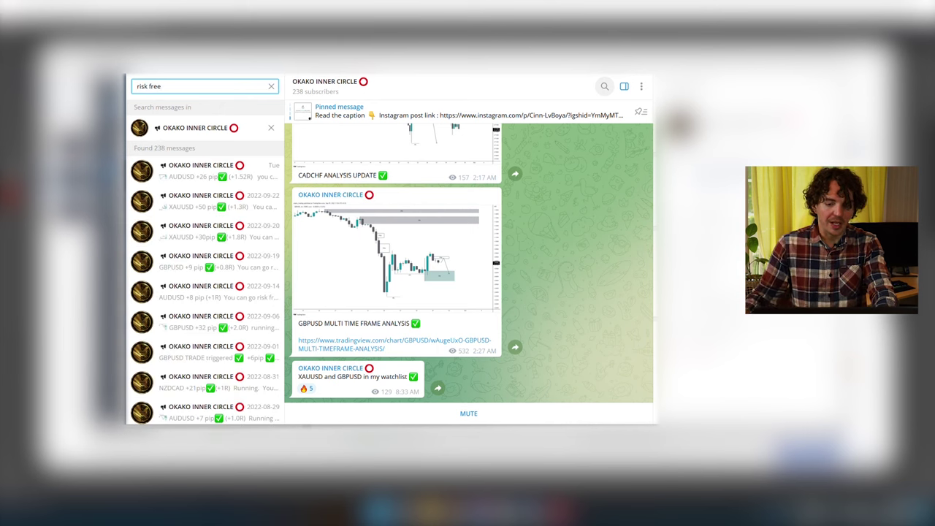
pyautogui.click(210, 169)
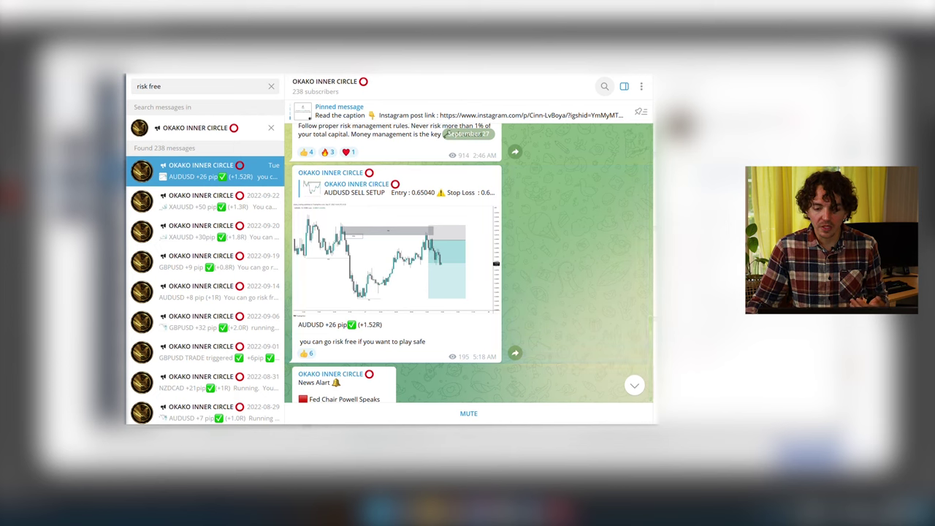
pyautogui.click(212, 201)
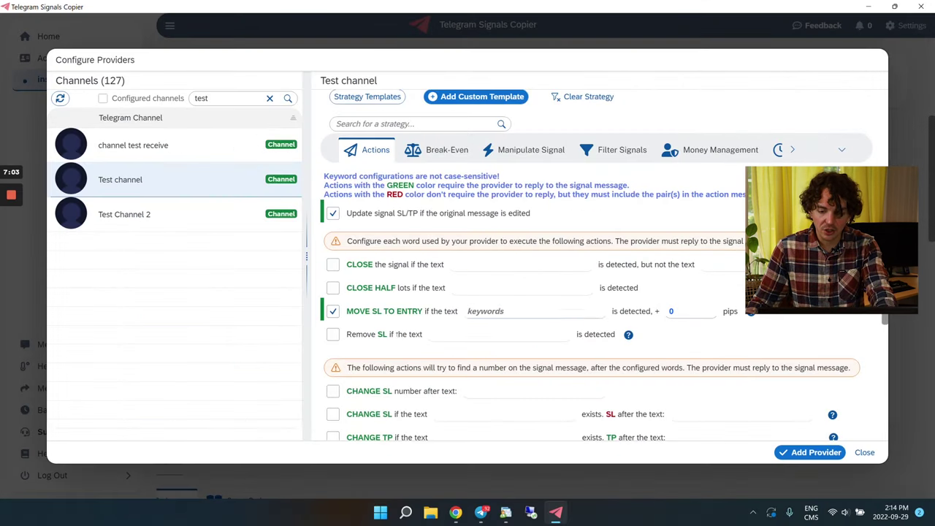
# Back in Telegram Signals Copier, enable the reply-based MOVE SL TO ENTRY action with the keyword "risk free"
pyautogui.click(475, 311)
pyautogui.write('risk ')
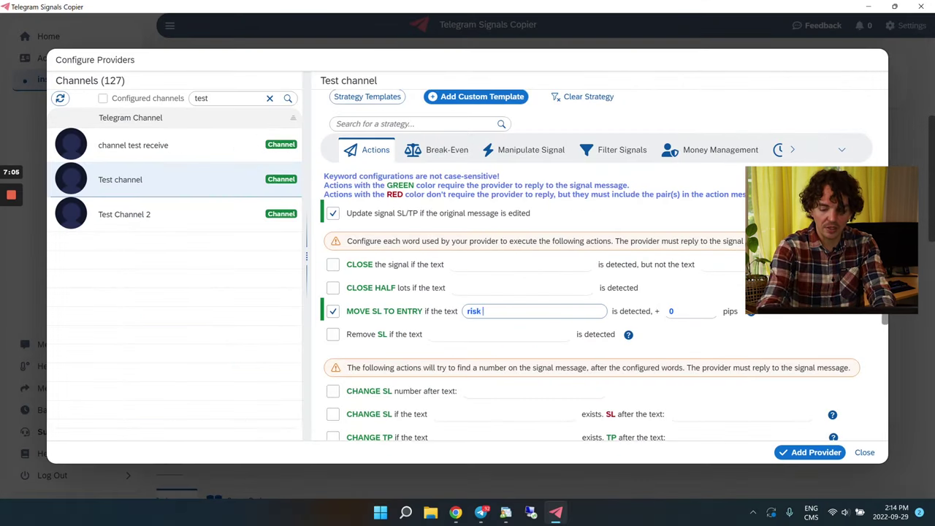
pyautogui.write('free')
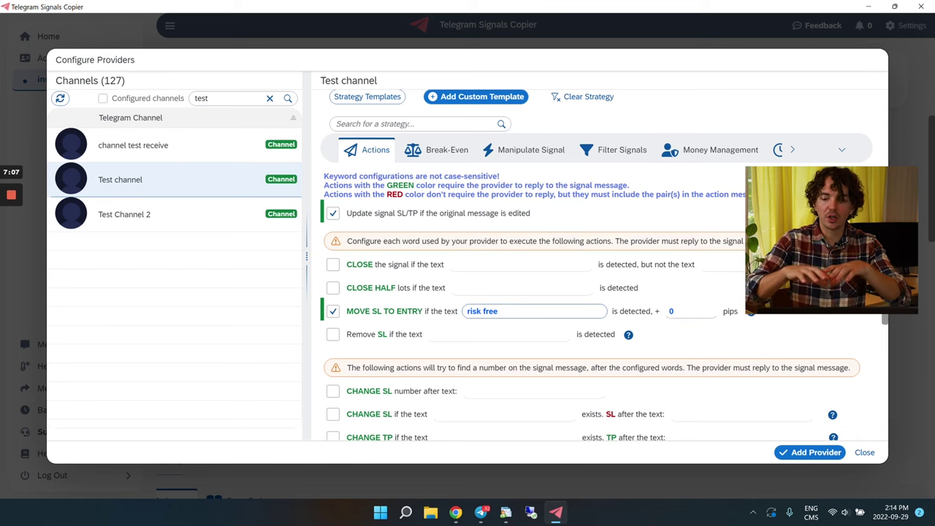
pyautogui.press('Return')
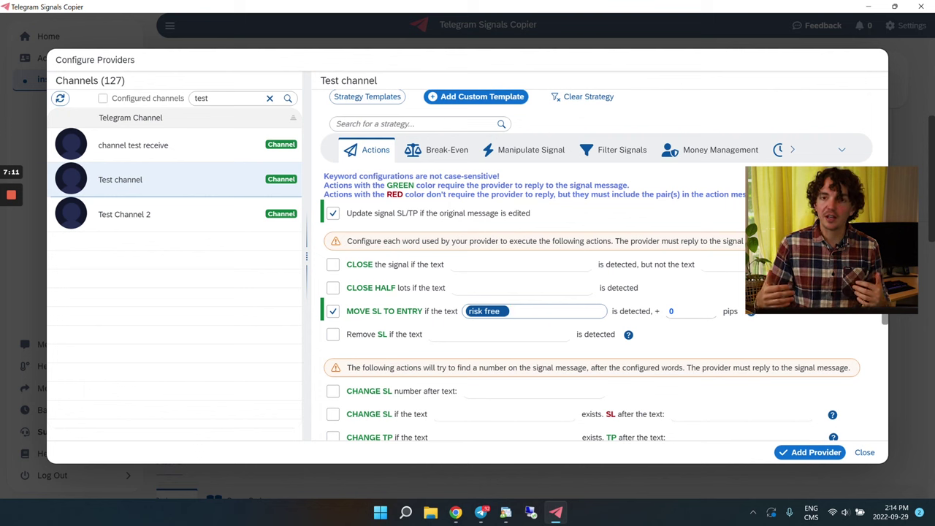
# Examine the reply requirement note, the original XAUUSD buy setup behind the risk-free reply, and the note on actions without reply
pyautogui.moveTo(617, 241); pyautogui.dragTo(776, 241)
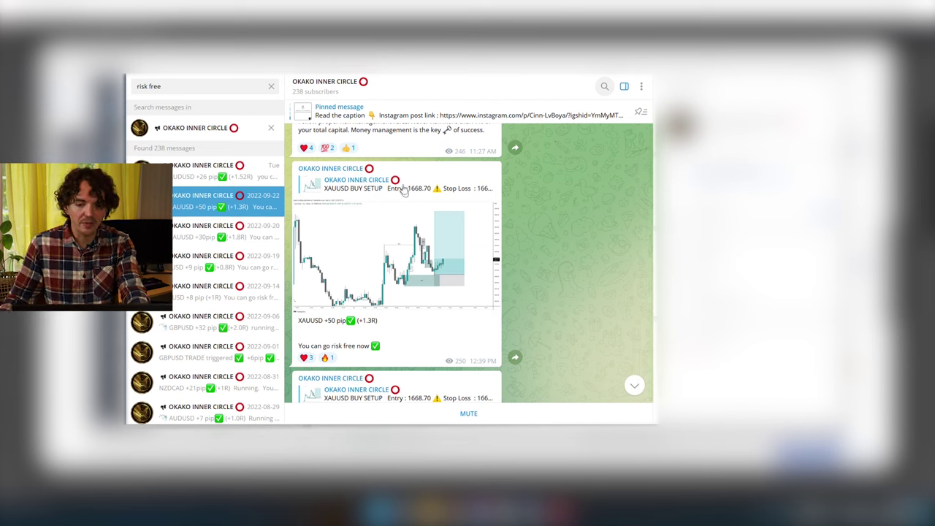
pyautogui.click(404, 187)
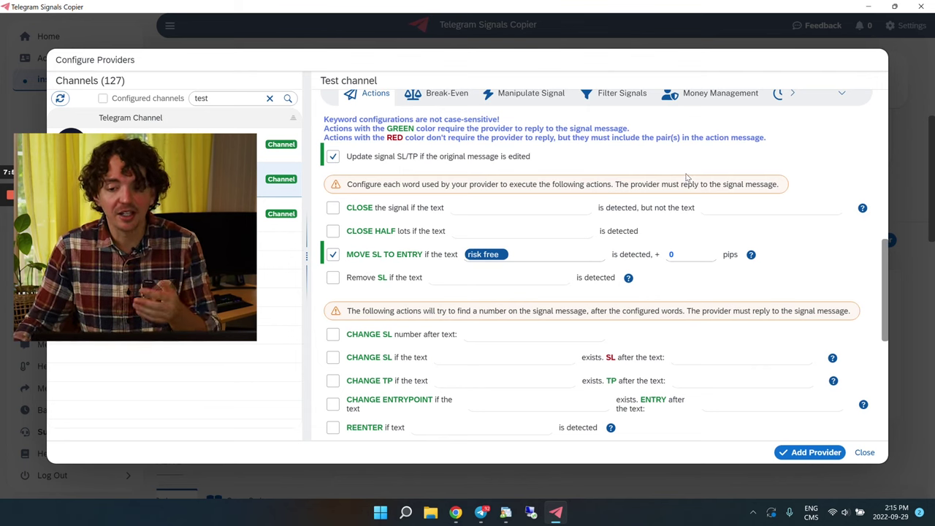
pyautogui.scroll(-3, 661, 180)
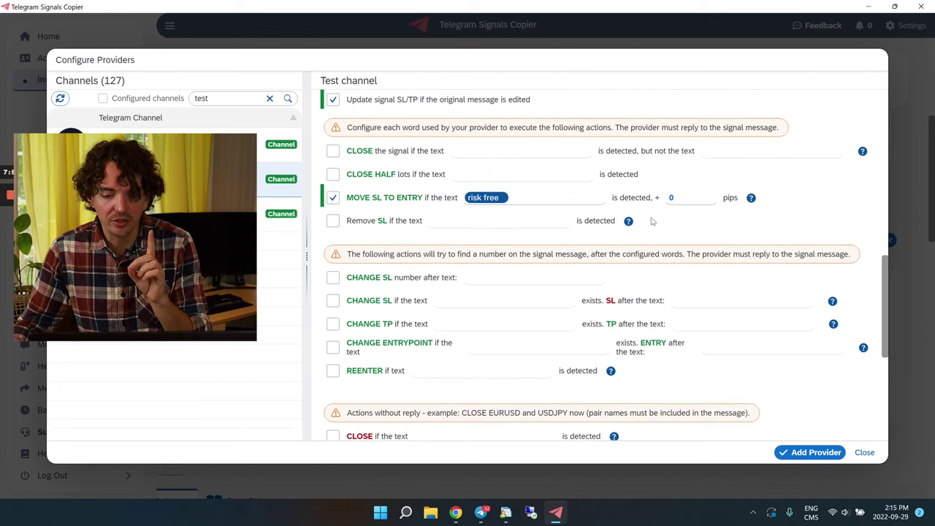
pyautogui.scroll(-1, 670, 236)
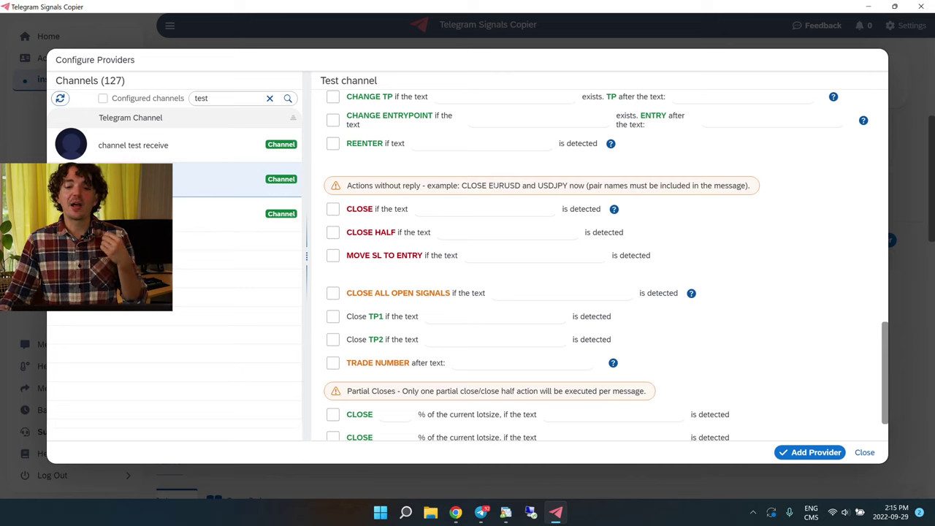
pyautogui.moveTo(488, 186); pyautogui.dragTo(520, 186)
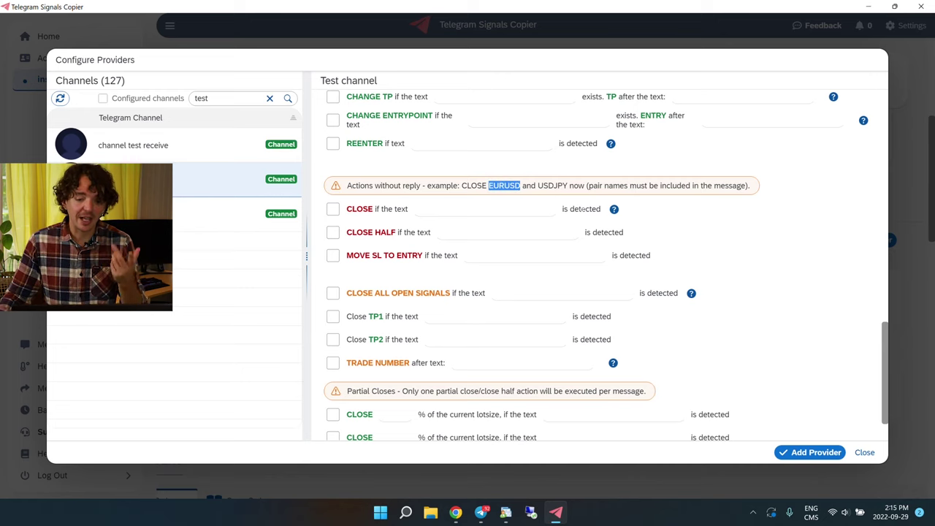
# Enable MOVE SL TO ENTRY under the actions without reply and add the keyword "risk free"
pyautogui.click(333, 255)
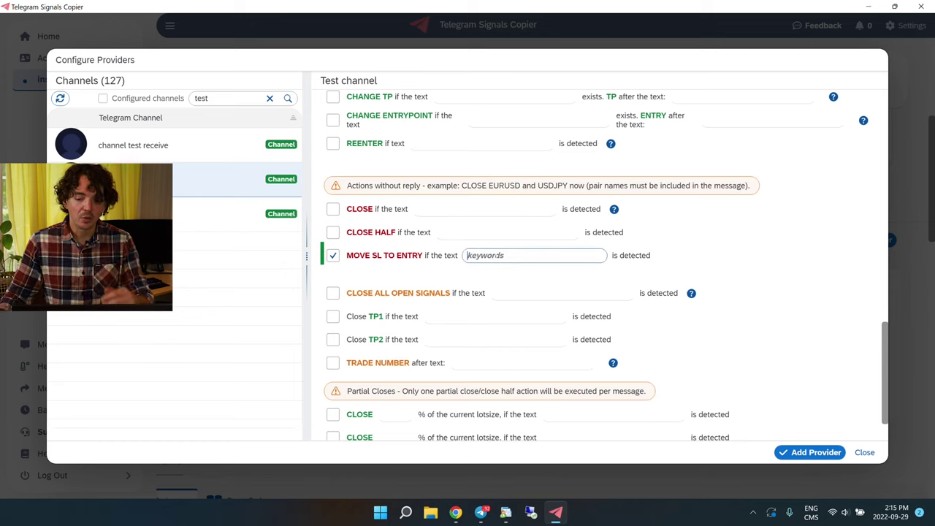
pyautogui.write('risk free')
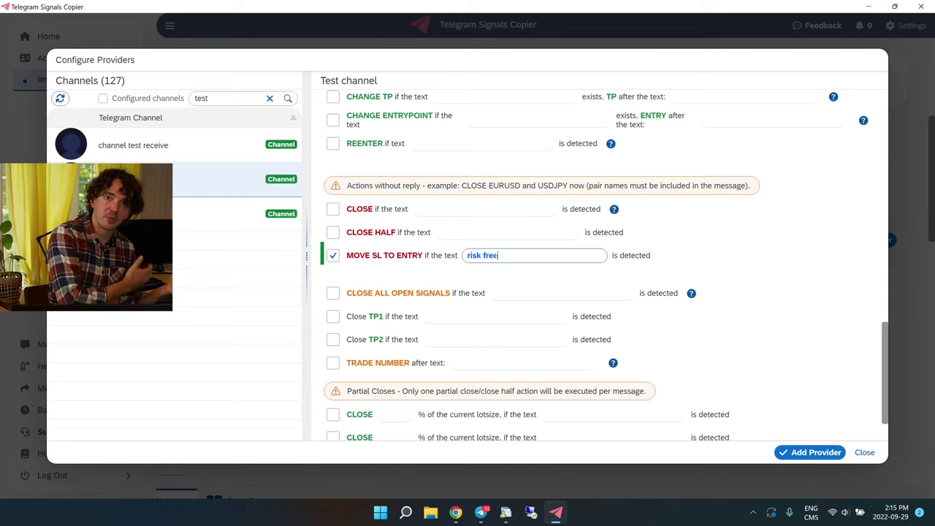
pyautogui.click(495, 290)
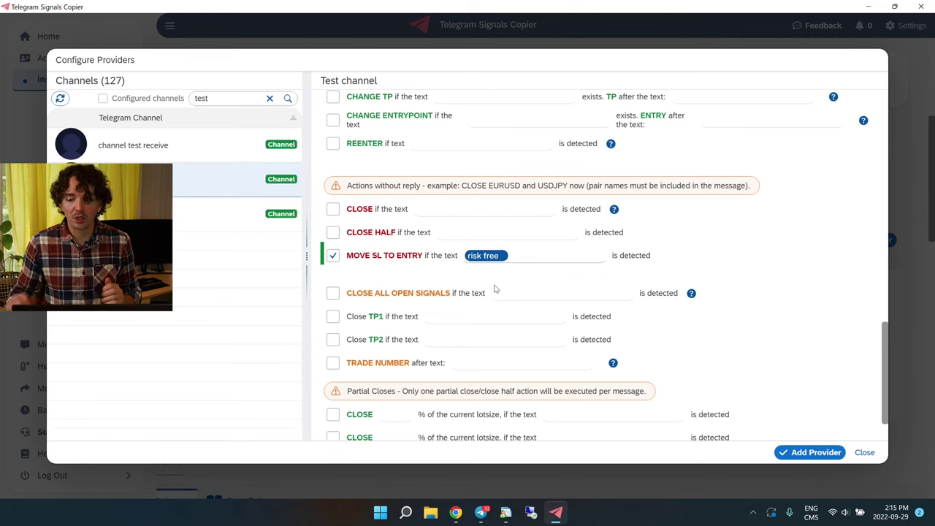
# Enable the reply-based CLOSE action and enter "full close" as its keyword
pyautogui.scroll(3, 495, 289)
pyautogui.moveTo(353, 198); pyautogui.dragTo(419, 198)
pyautogui.click(420, 198)
pyautogui.moveTo(346, 152); pyautogui.dragTo(377, 151)
pyautogui.click(333, 152)
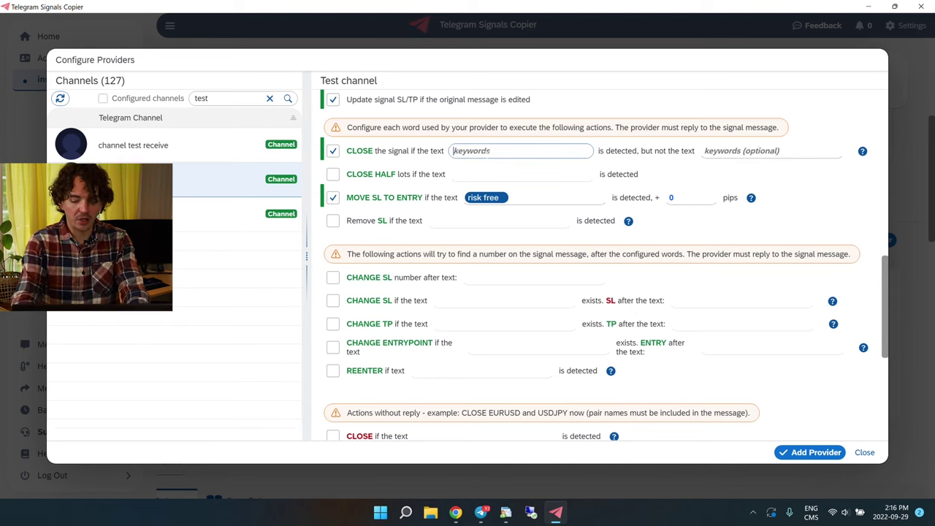
pyautogui.write('full close')
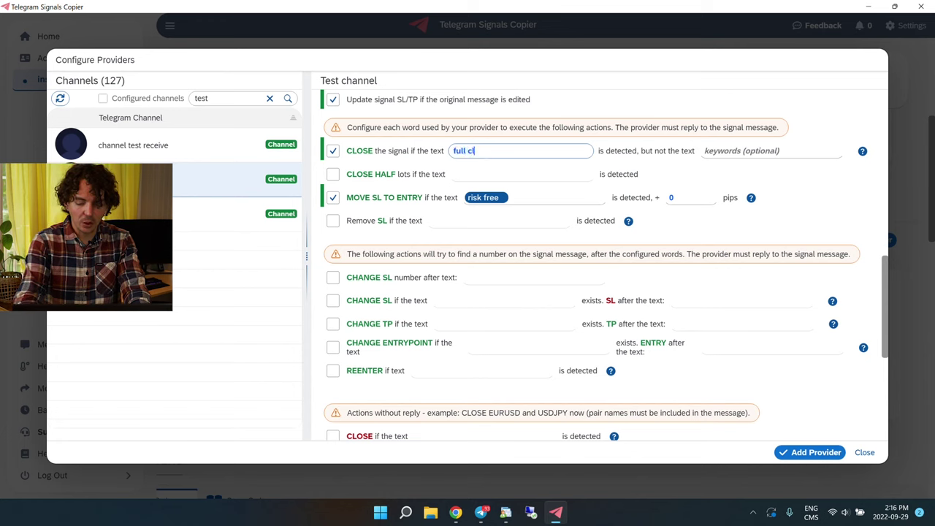
pyautogui.click(662, 95)
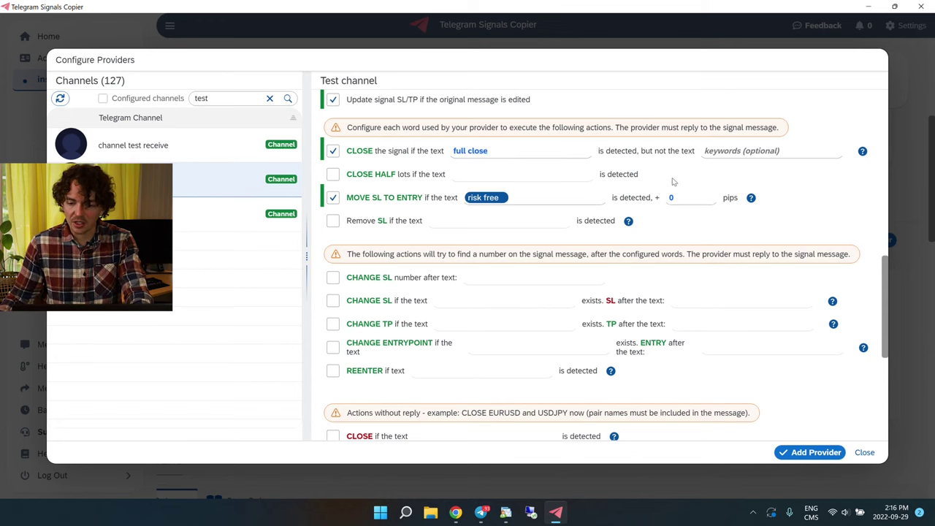
# Switch to Telegram, search OKAKO INNER CIRCLE for "close full" and examine the closing wording in the latest XAUUSD message
pyautogui.click(480, 511)
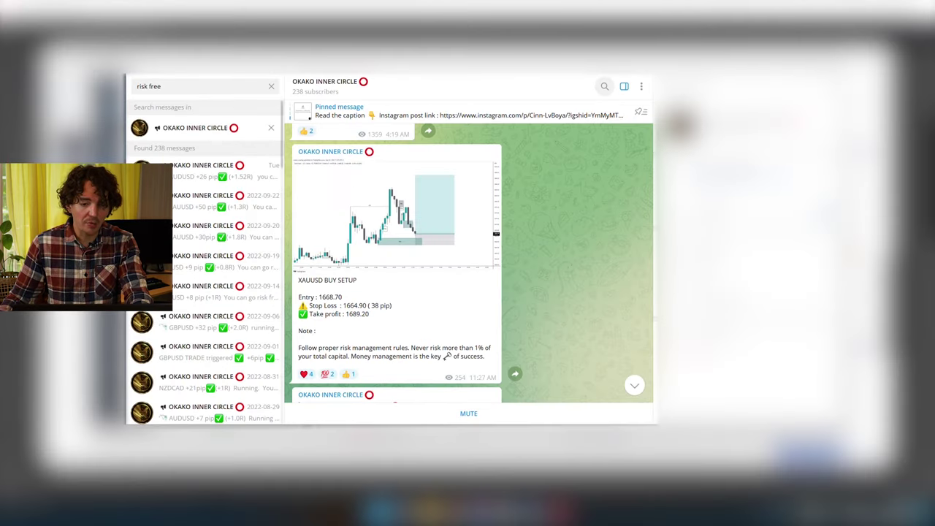
pyautogui.tripleClick(219, 86)
pyautogui.write('close full')
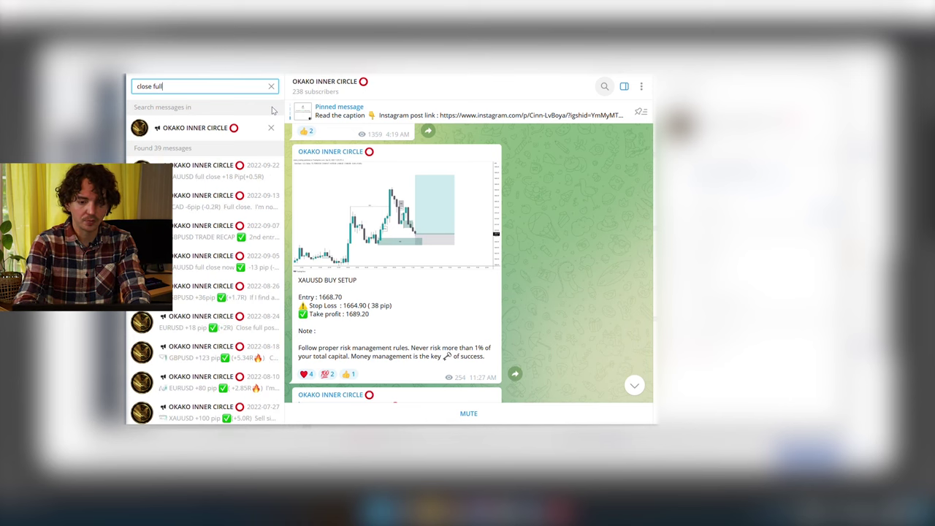
pyautogui.click(211, 170)
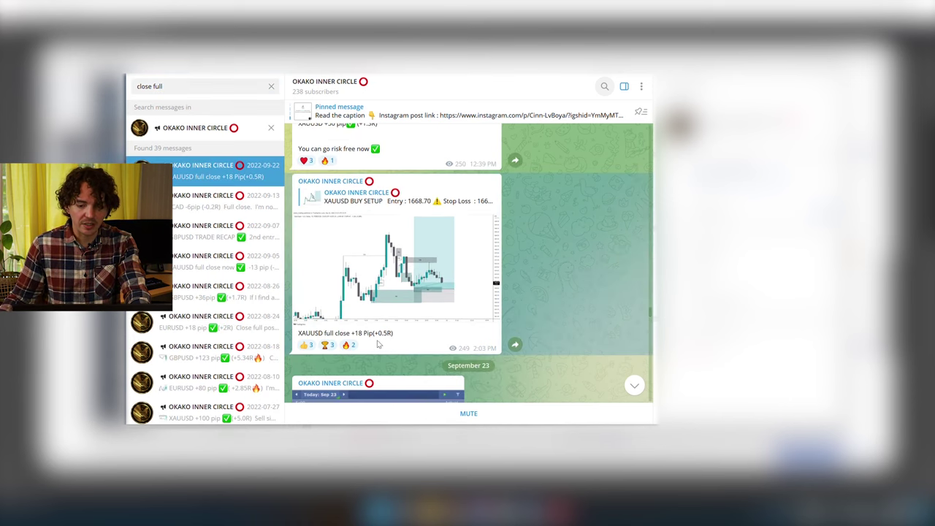
pyautogui.moveTo(395, 333); pyautogui.dragTo(324, 340)
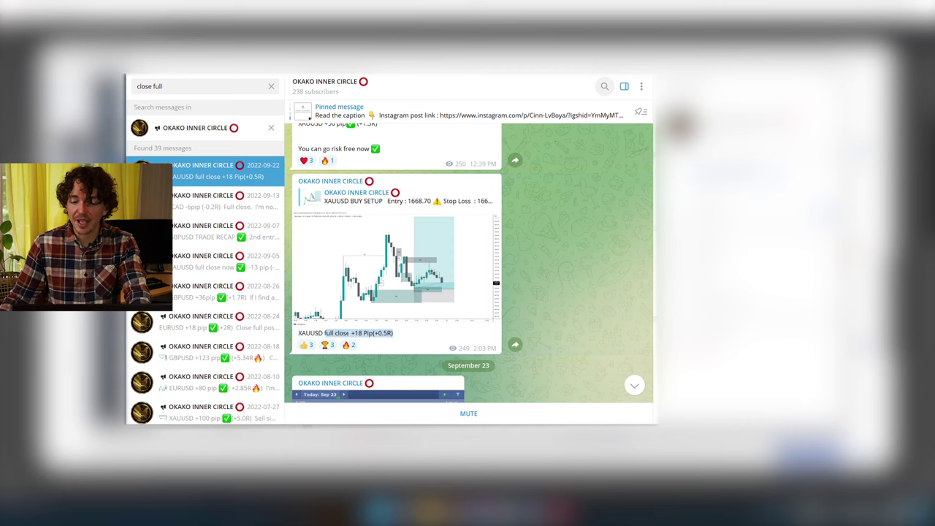
pyautogui.click(386, 340)
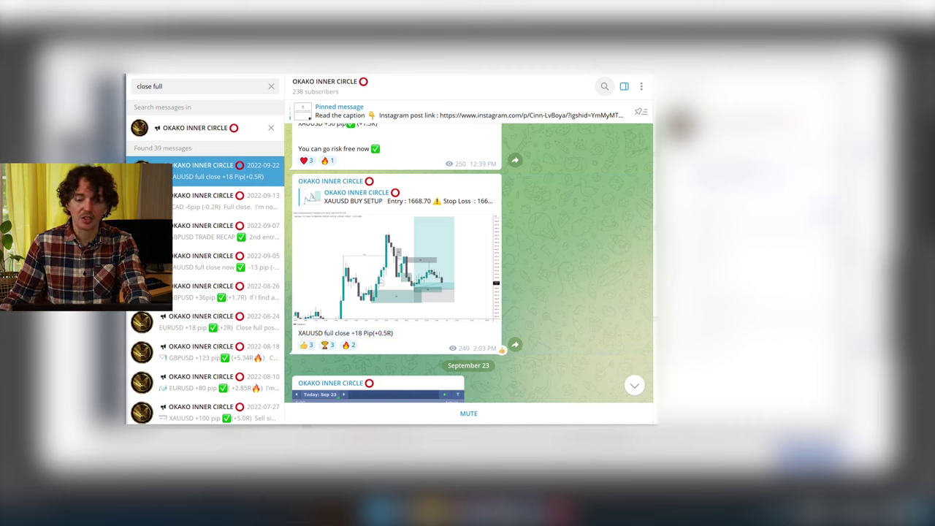
# Check the closing wording in older OKAKO INNER CIRCLE messages and add "close my full" from the EURUSD message to the reply-based CLOSE keywords
pyautogui.moveTo(324, 334); pyautogui.dragTo(351, 334)
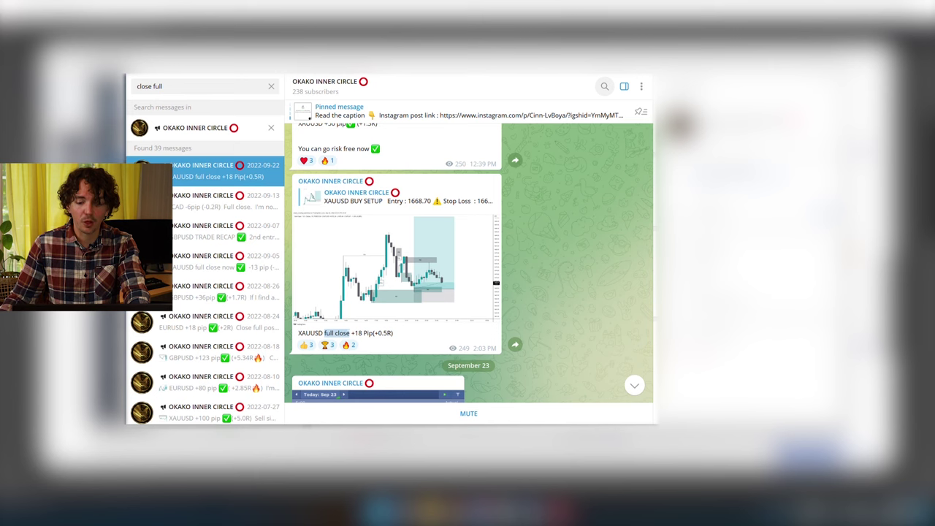
pyautogui.click(211, 210)
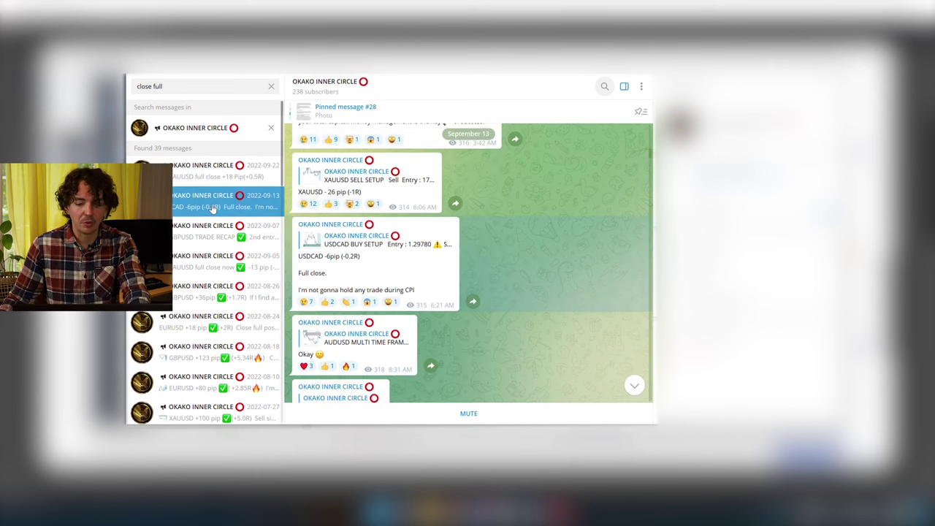
pyautogui.click(209, 238)
pyautogui.scroll(-1, 210, 293)
pyautogui.click(212, 354)
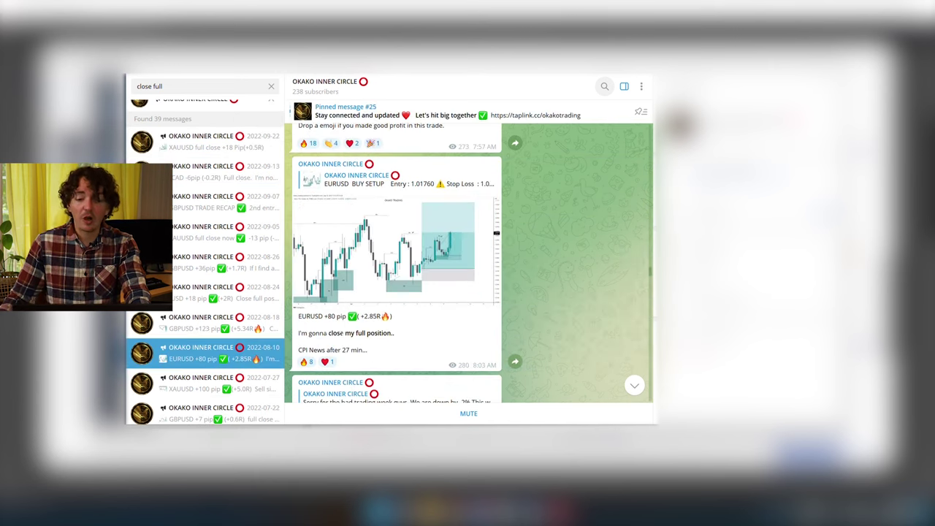
pyautogui.moveTo(329, 333); pyautogui.dragTo(366, 333)
pyautogui.hotkey('ctrl', 'c')
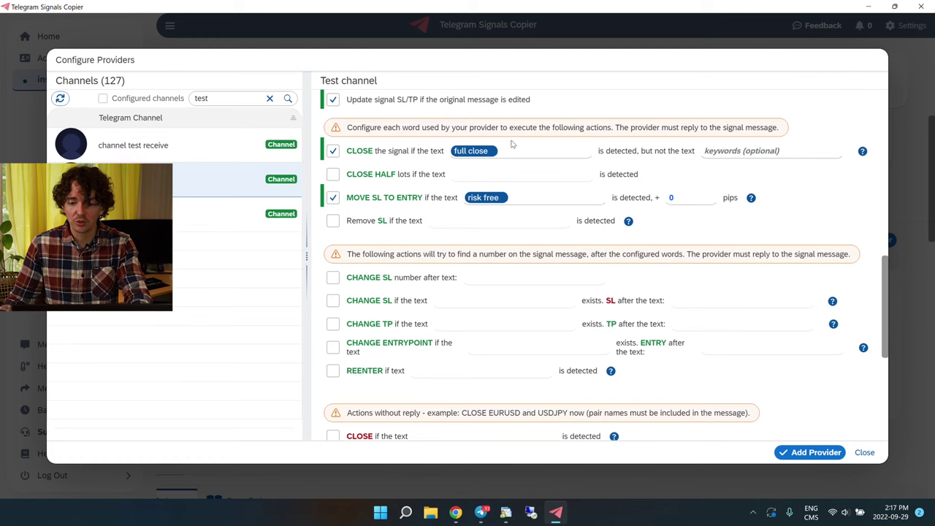
pyautogui.click(511, 144)
pyautogui.hotkey('ctrl', 'v')
pyautogui.press('Return')
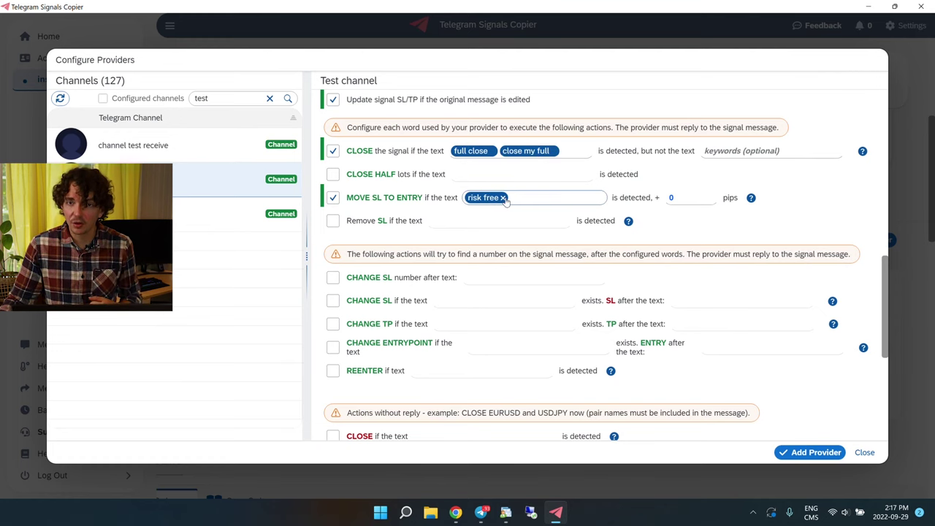
# Enable CLOSE under the actions without reply and add the keywords "close my full" and "full close"
pyautogui.scroll(-1, 505, 199)
pyautogui.scroll(1, 510, 175)
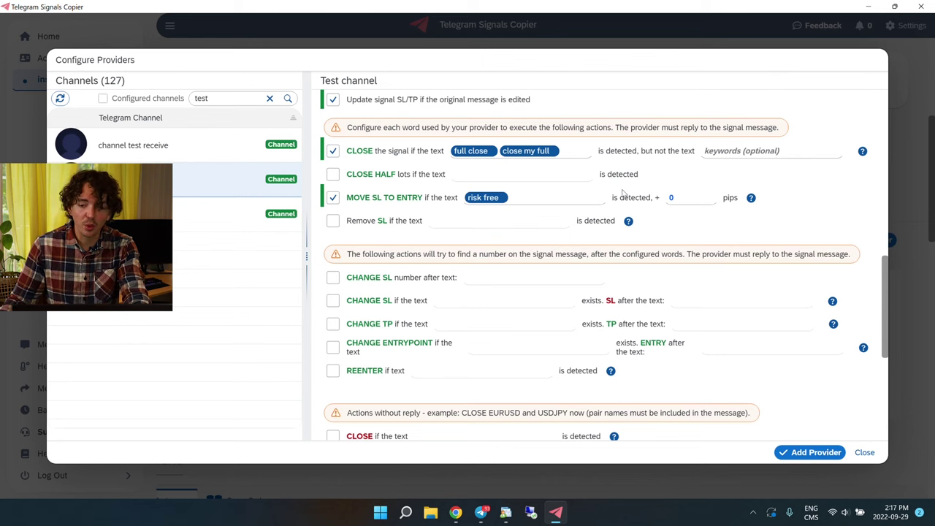
pyautogui.scroll(-1, 566, 248)
pyautogui.scroll(-2, 562, 250)
pyautogui.click(332, 322)
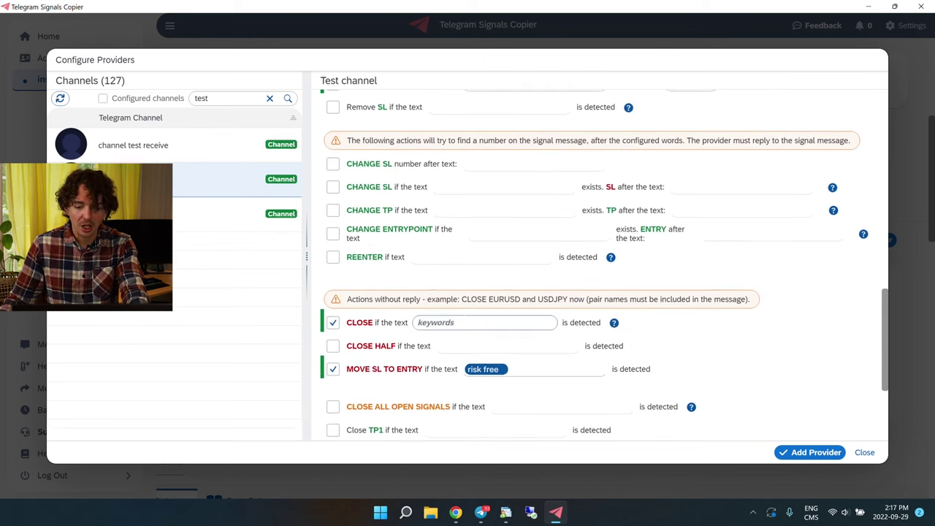
pyautogui.write('close my full')
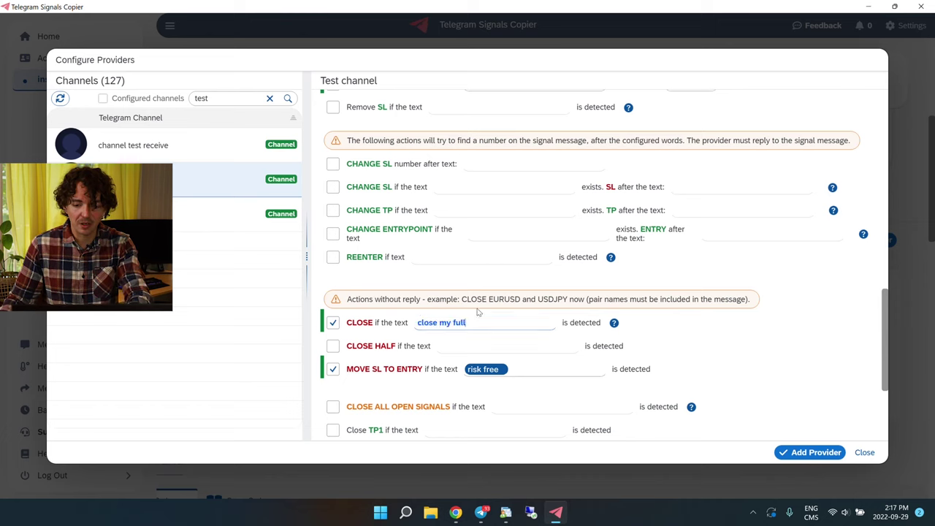
pyautogui.press('Return')
pyautogui.write('full close')
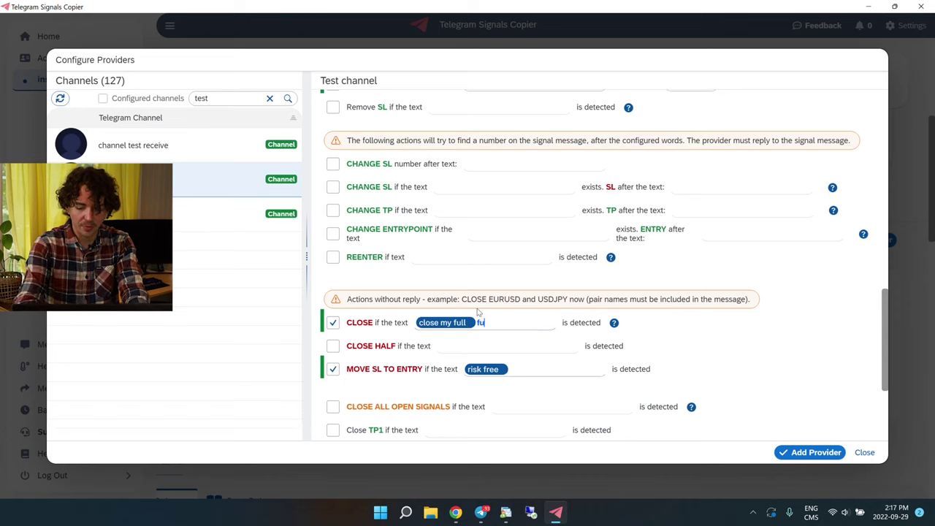
pyautogui.press('Return')
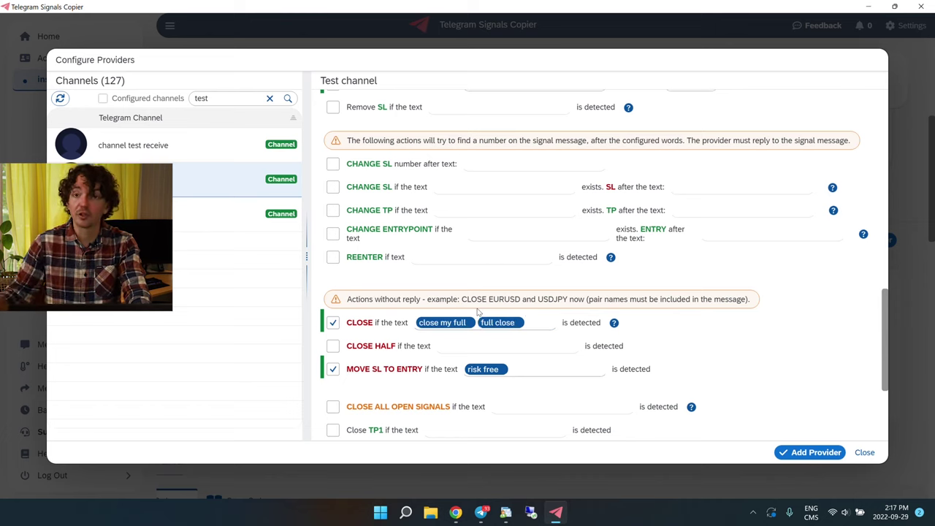
# Examine the configured actions, the break-even, signal manipulation and filter strategies, and the take profit levels of Test channel
pyautogui.scroll(1, 525, 322)
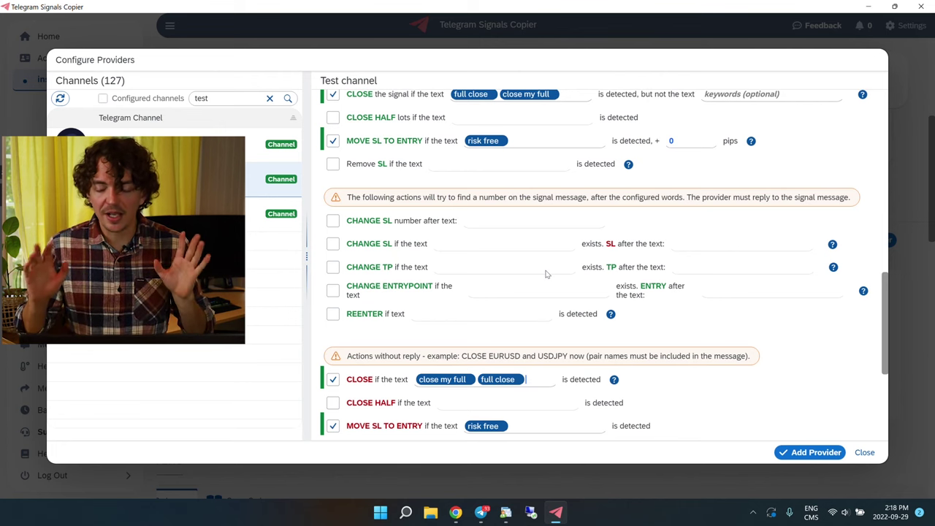
pyautogui.scroll(-2, 545, 274)
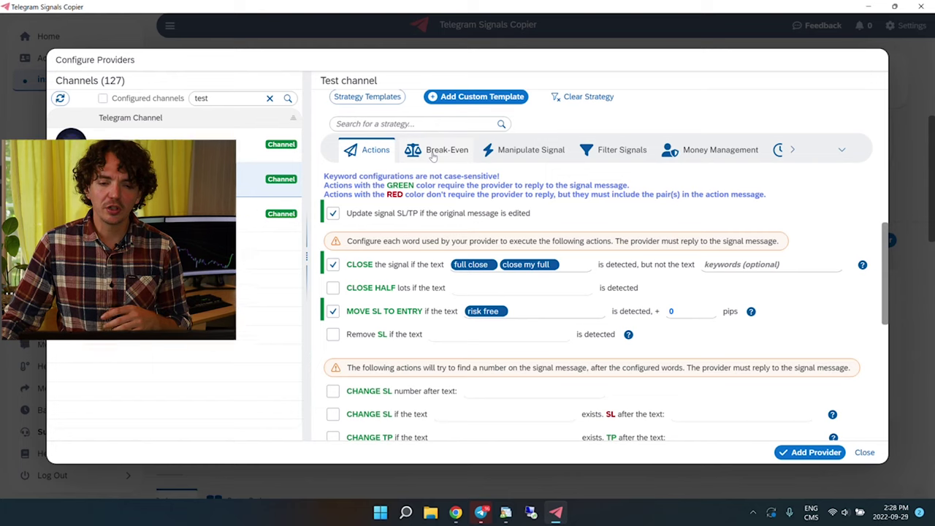
pyautogui.click(442, 150)
pyautogui.click(522, 155)
pyautogui.click(623, 152)
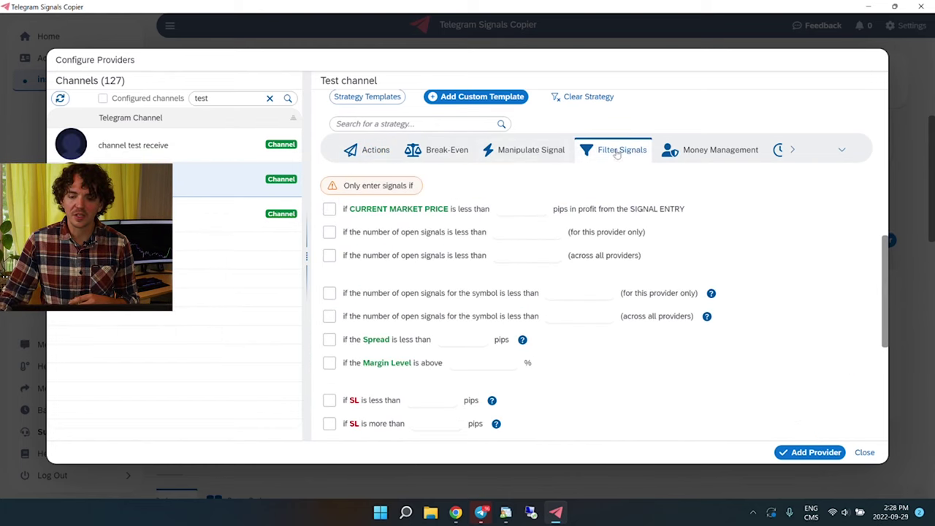
pyautogui.click(540, 154)
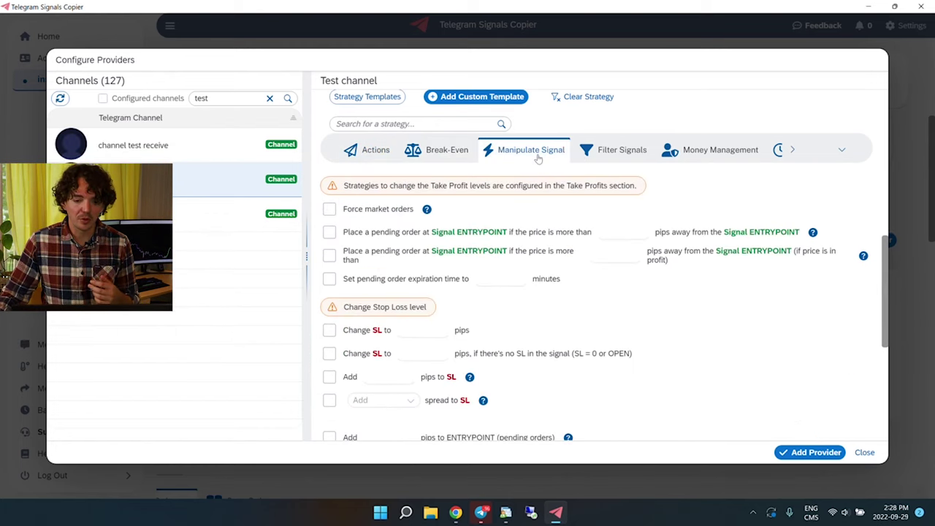
pyautogui.click(442, 151)
pyautogui.scroll(5, 450, 312)
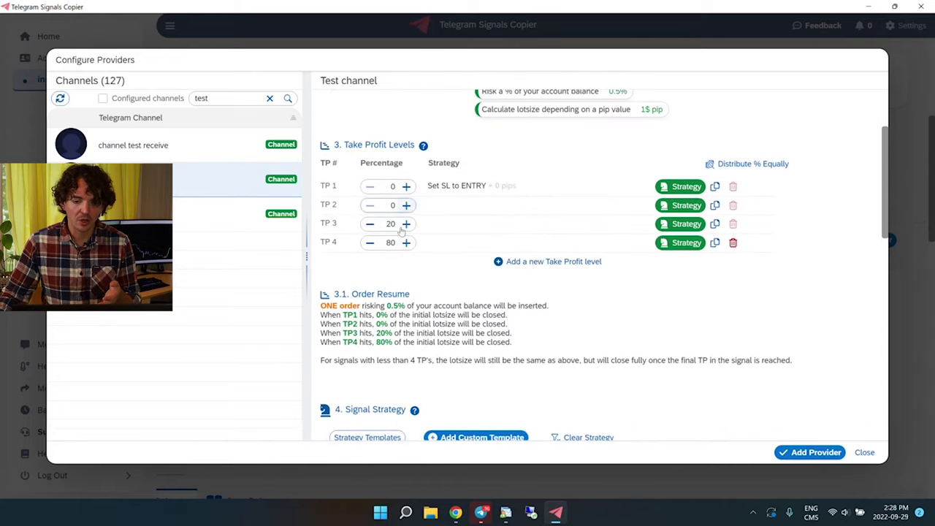
pyautogui.scroll(-3, 402, 233)
pyautogui.scroll(-4, 431, 395)
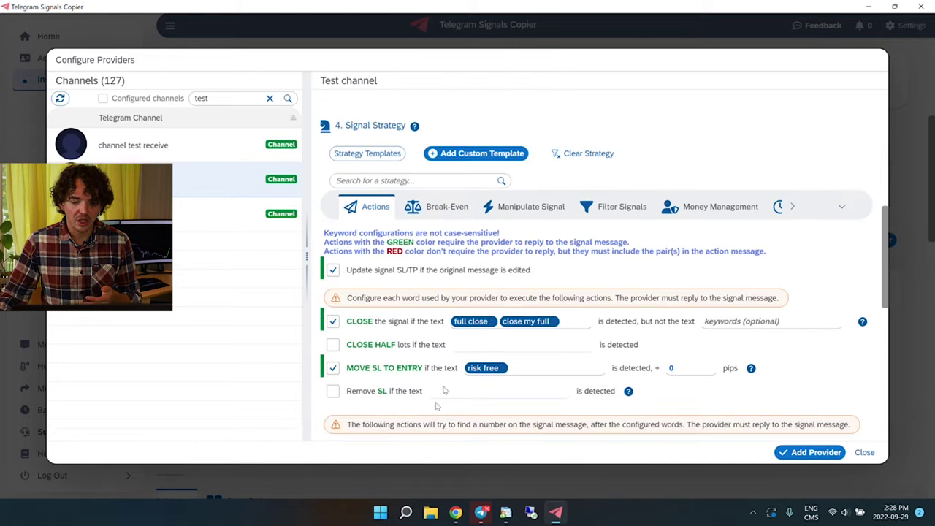
pyautogui.click(453, 207)
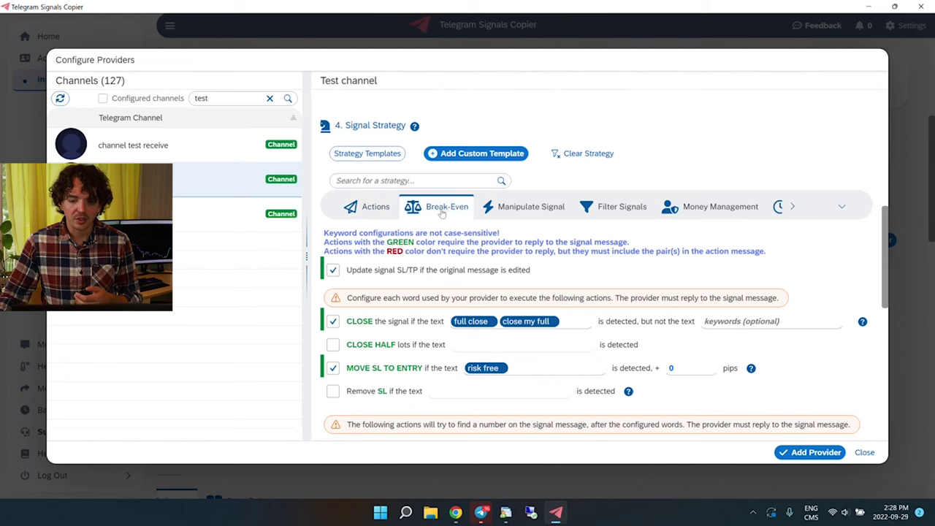
# Enable placing a pending order at the signal entry point if the price is more than 5 pips away from it
pyautogui.click(513, 211)
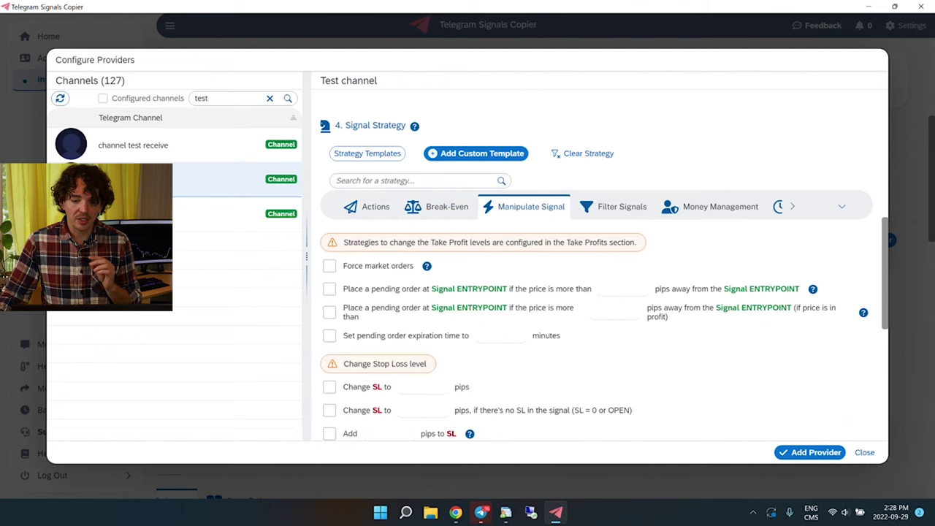
pyautogui.click(329, 288)
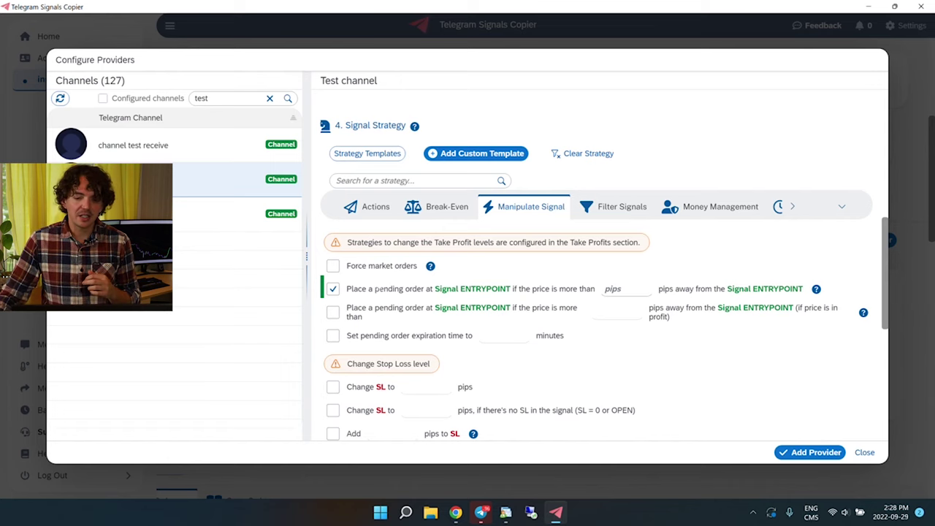
pyautogui.moveTo(375, 289); pyautogui.dragTo(507, 294)
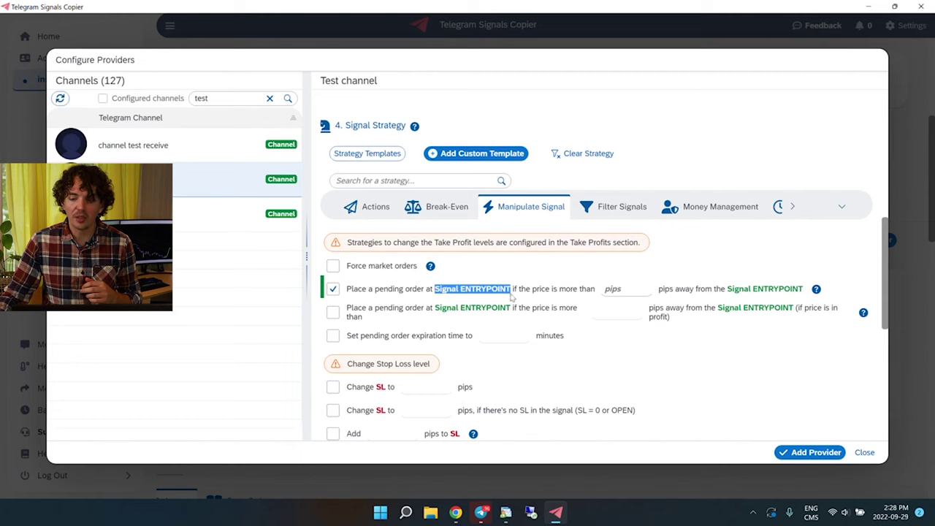
pyautogui.click(614, 288)
pyautogui.write('5')
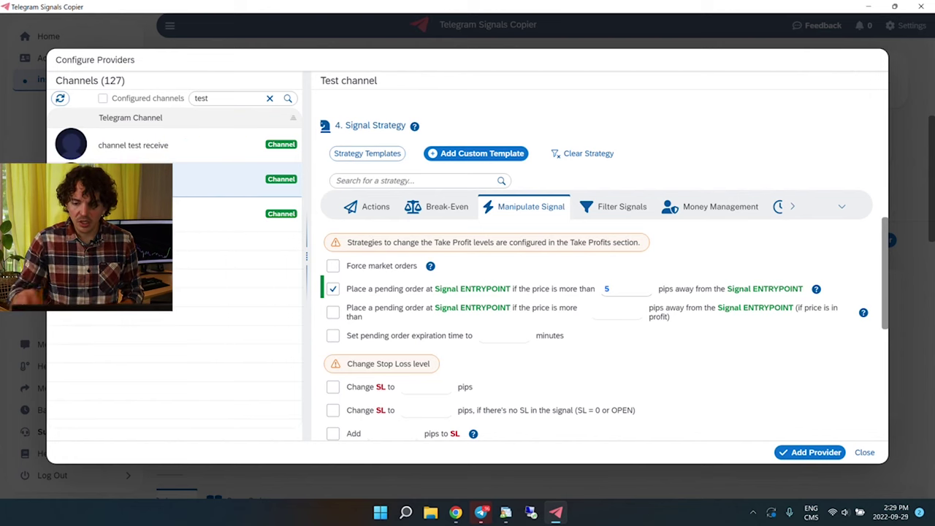
# Add a signal filter that only enters signals if the SL is less than 5000 pips
pyautogui.scroll(-1, 377, 388)
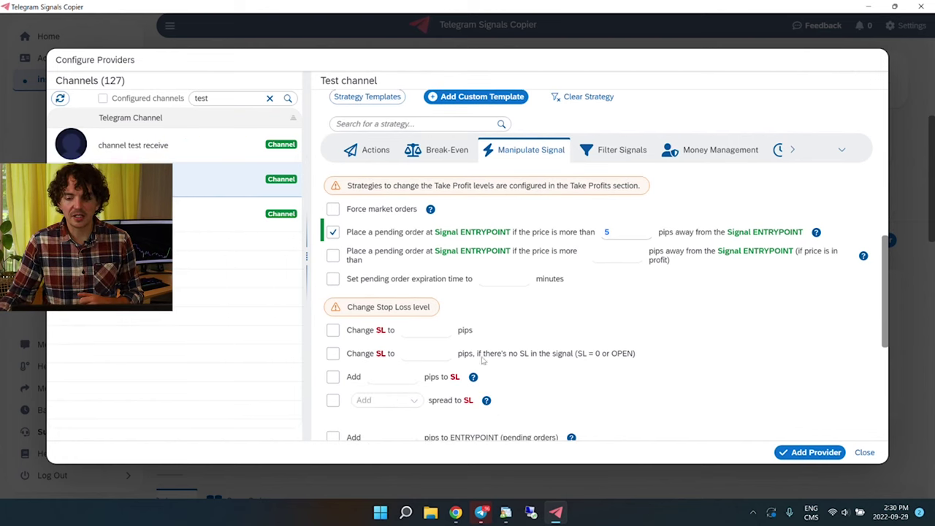
pyautogui.click(619, 154)
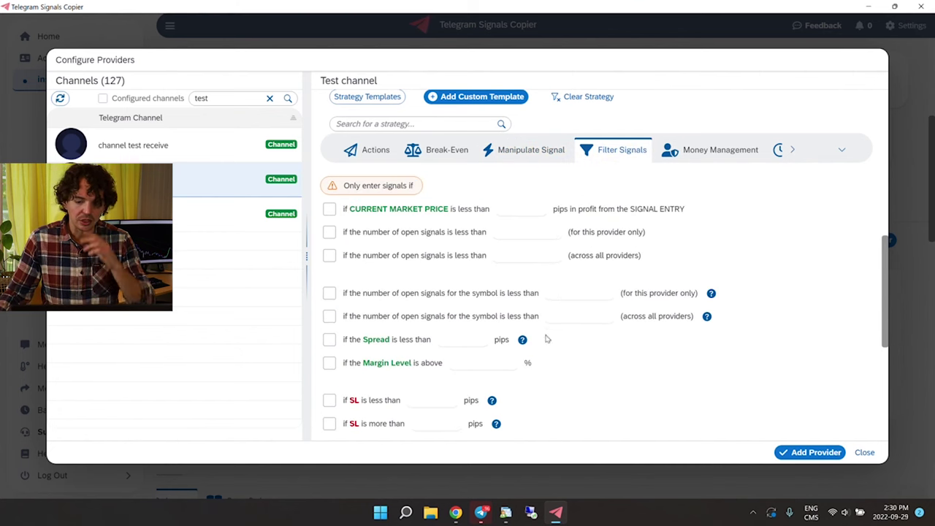
pyautogui.scroll(-1, 547, 338)
pyautogui.moveTo(344, 129); pyautogui.dragTo(416, 129)
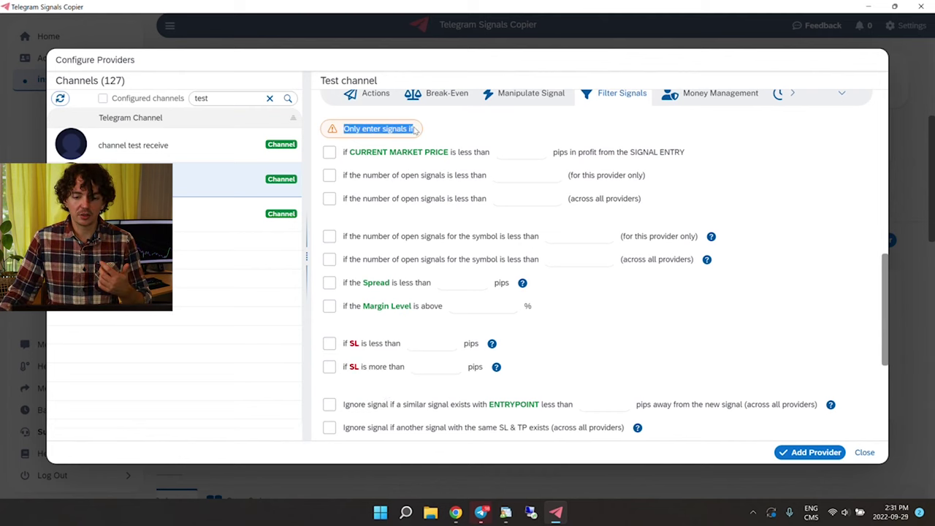
pyautogui.click(329, 342)
pyautogui.click(420, 345)
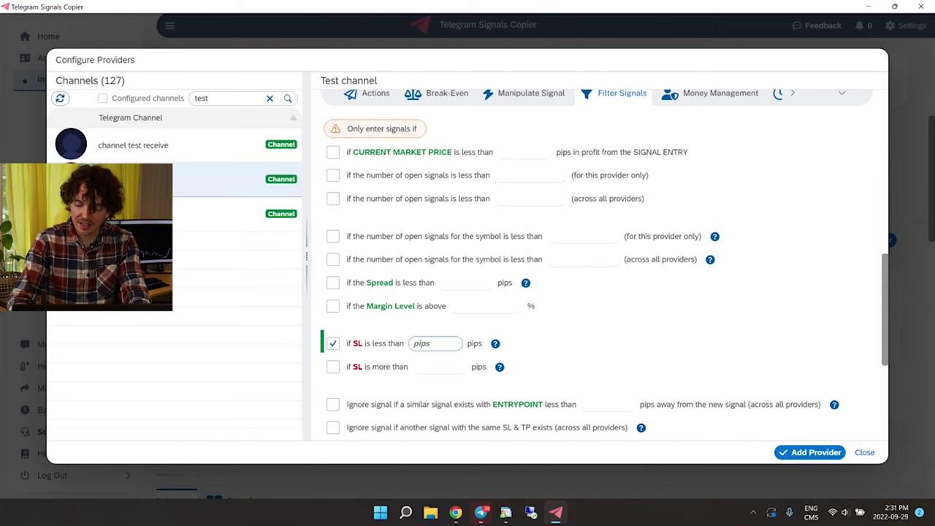
pyautogui.write('5000')
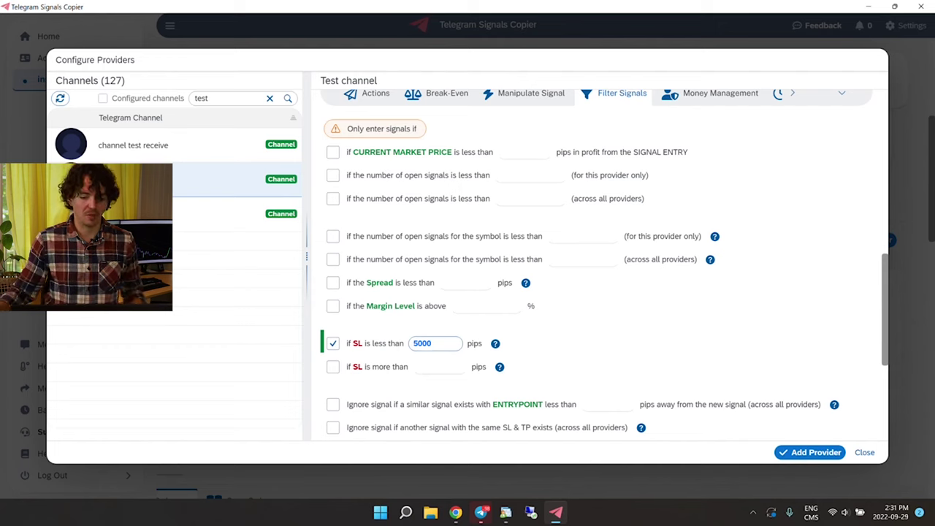
pyautogui.click(501, 247)
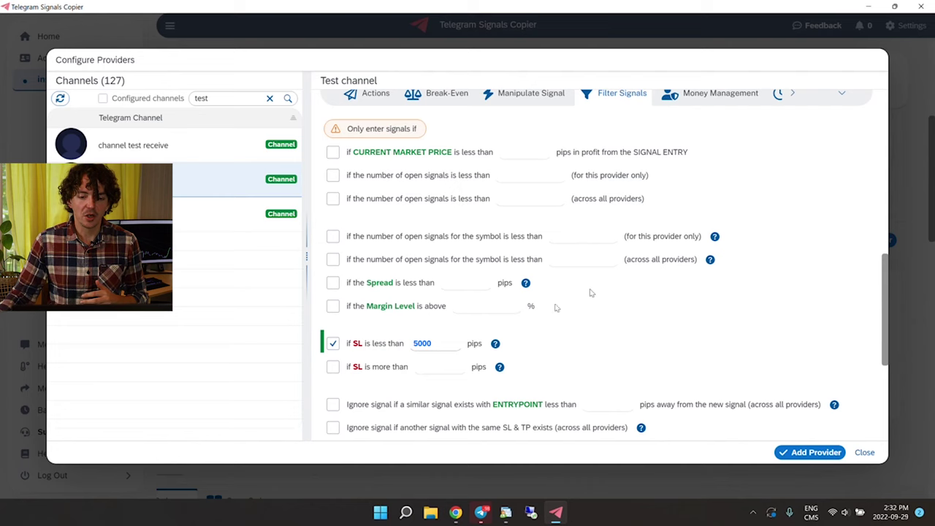
pyautogui.click(432, 344)
pyautogui.click(510, 348)
pyautogui.click(433, 343)
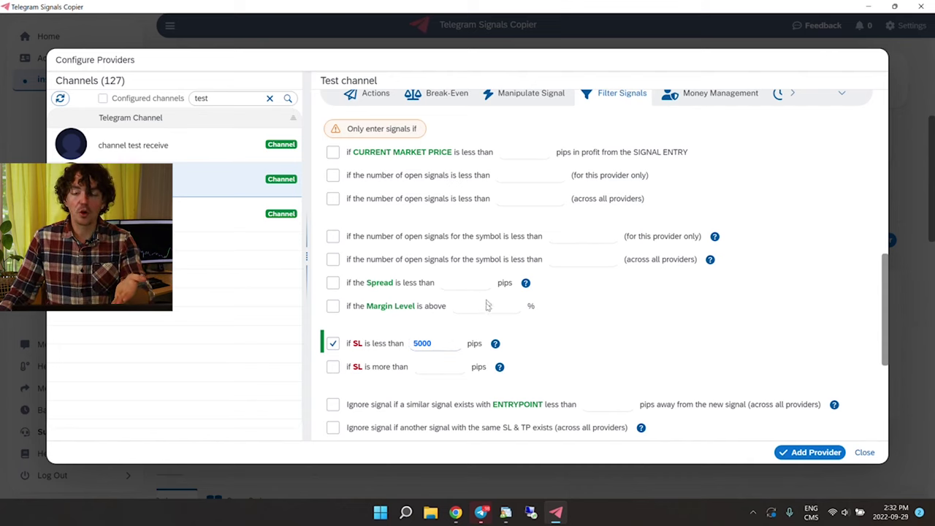
# Enable the filter for a minimum SL distance and set it to more than 5 pips
pyautogui.click(333, 368)
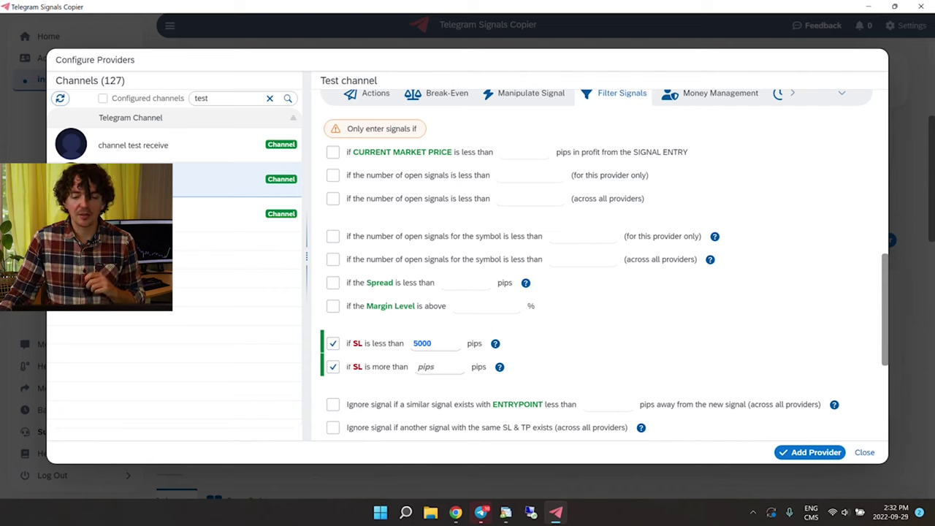
pyautogui.click(432, 367)
pyautogui.write('5')
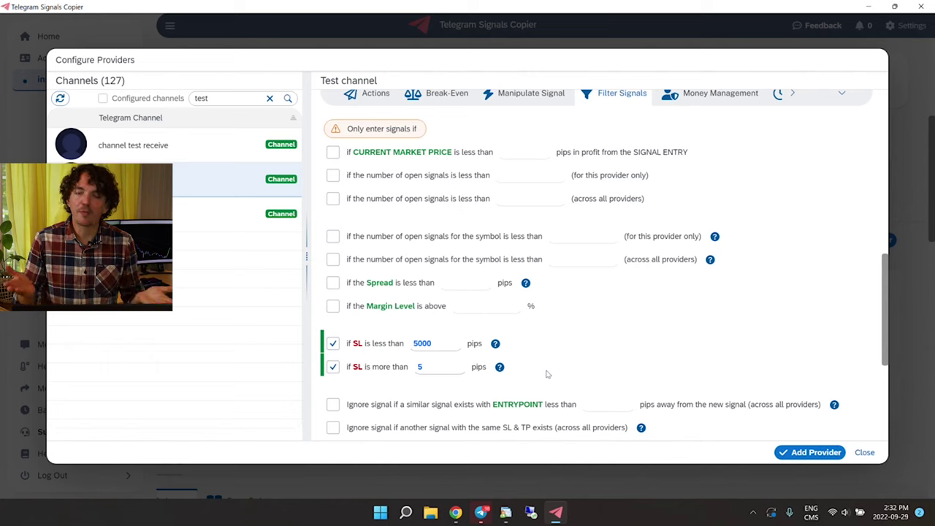
# Review the money management options and set Friday's trading time for opening new signals to end at 19:00
pyautogui.scroll(3, 668, 307)
pyautogui.click(716, 215)
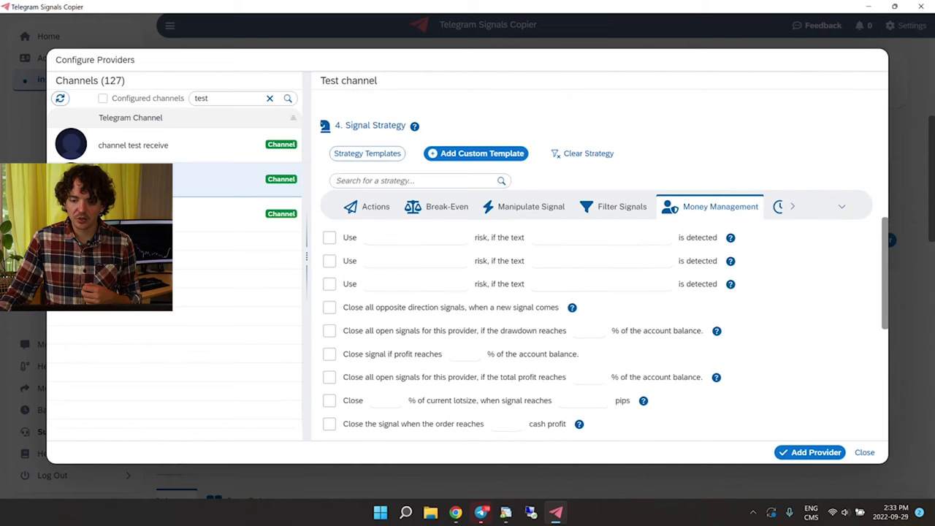
pyautogui.scroll(-1, 760, 288)
pyautogui.scroll(-2, 765, 290)
pyautogui.scroll(2, 745, 157)
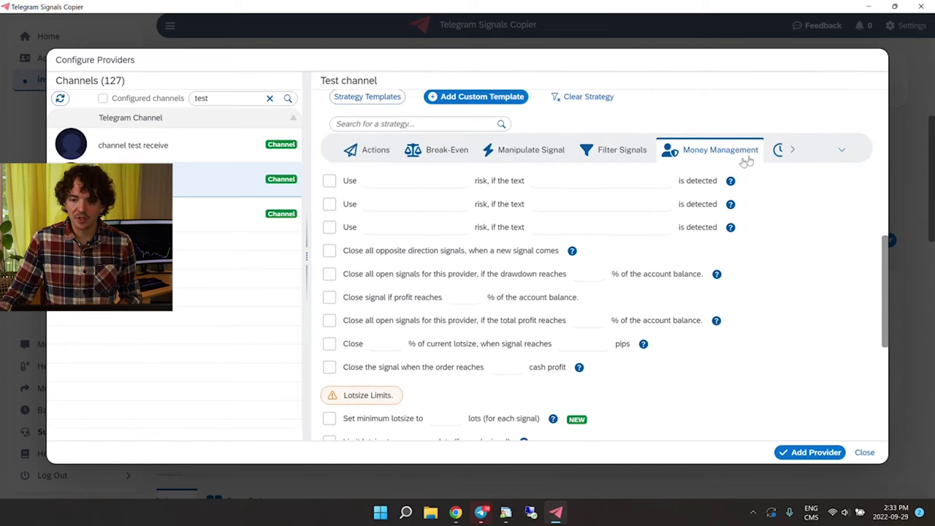
pyautogui.click(790, 150)
pyautogui.click(632, 151)
pyautogui.doubleClick(490, 302)
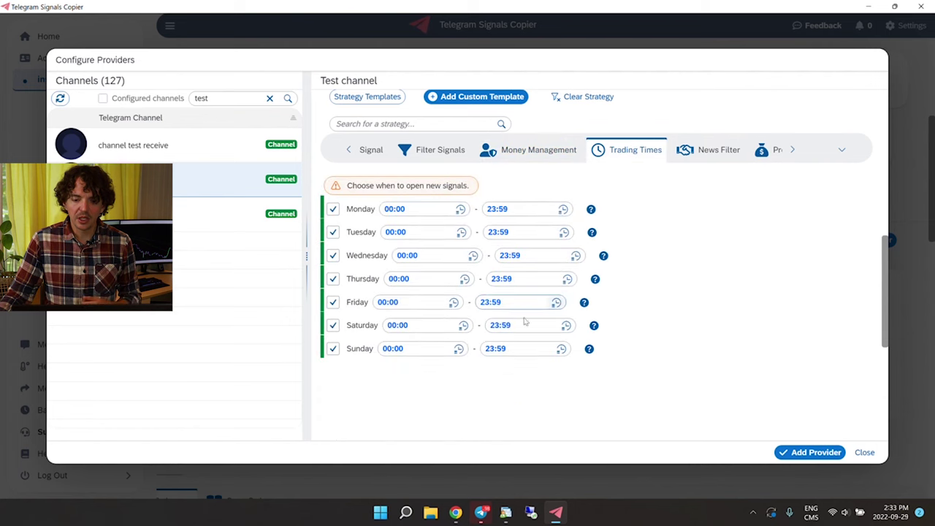
pyautogui.write('19:00')
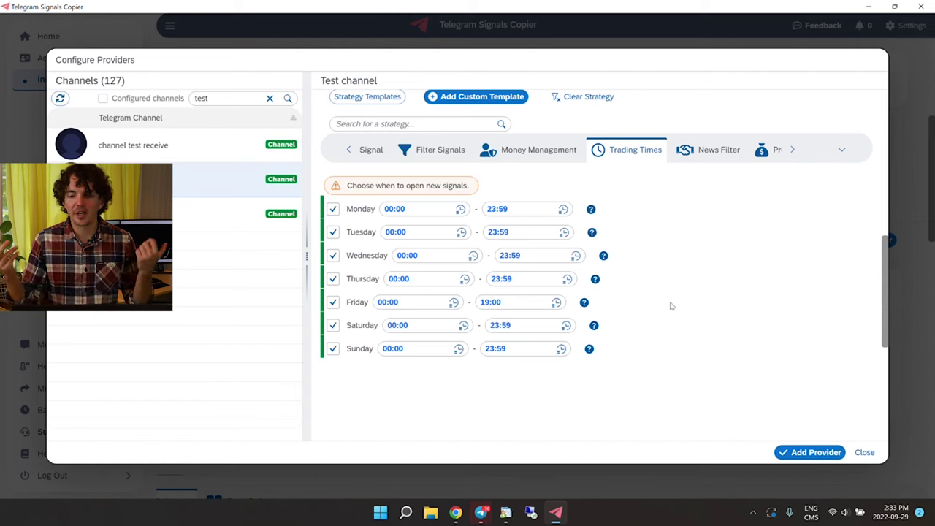
# Enable the delays for trades and for provider actions in the Pro strategies, setting the trade delay to 5 to 20 seconds
pyautogui.click(705, 157)
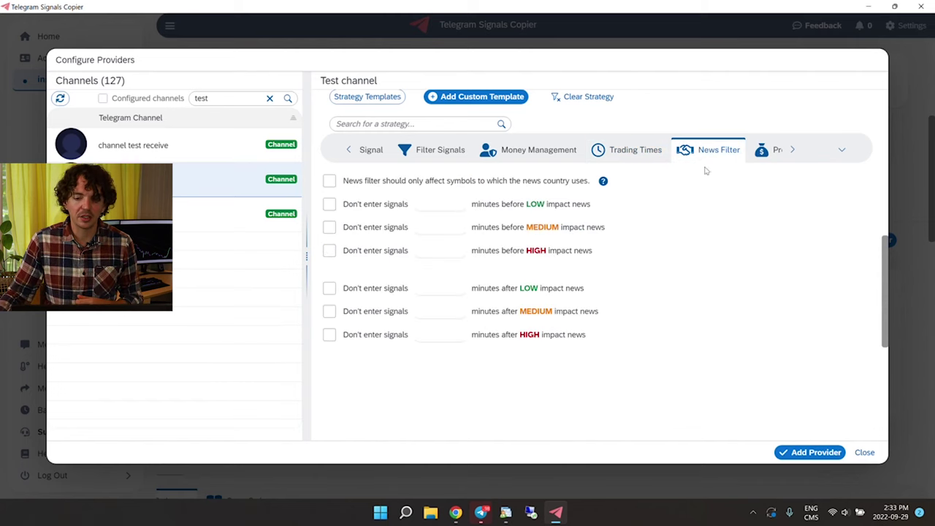
pyautogui.click(760, 157)
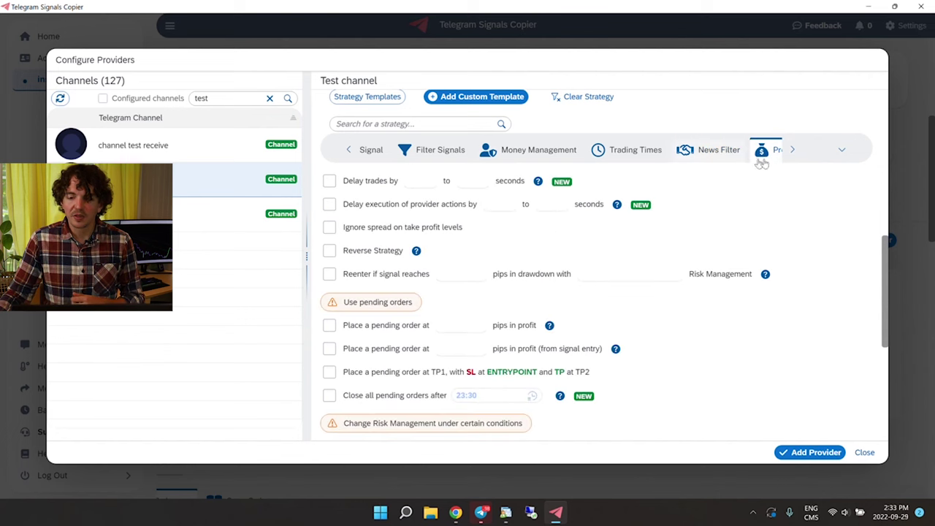
pyautogui.click(793, 150)
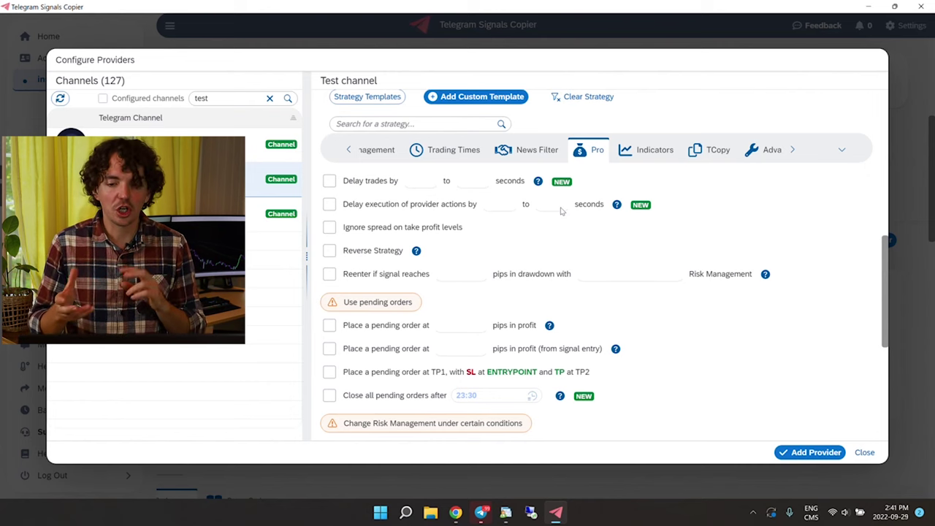
pyautogui.click(332, 181)
pyautogui.click(333, 204)
pyautogui.click(422, 181)
pyautogui.write('5')
pyautogui.press('Tab')
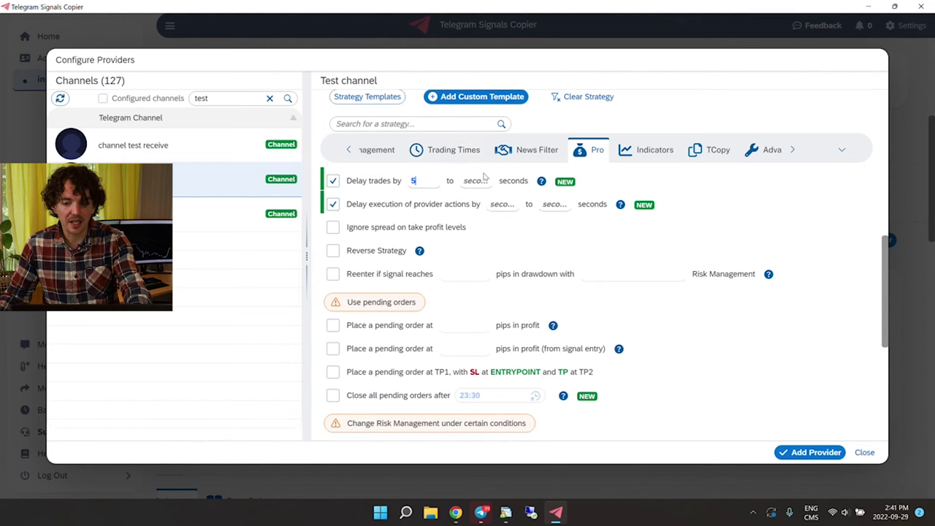
pyautogui.write('20')
pyautogui.press('Tab')
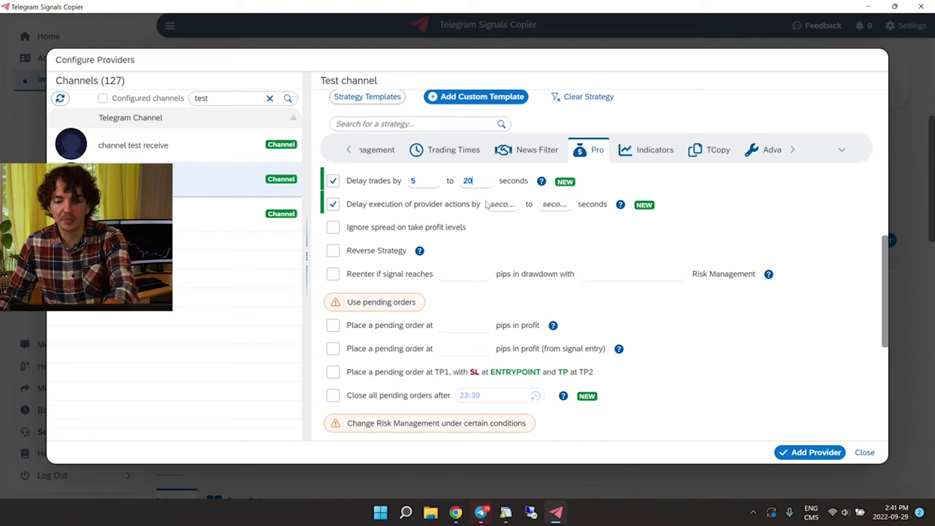
# Set the delay for executing provider actions to 5 to 20 seconds
pyautogui.write('5')
pyautogui.press('Tab')
pyautogui.write('20')
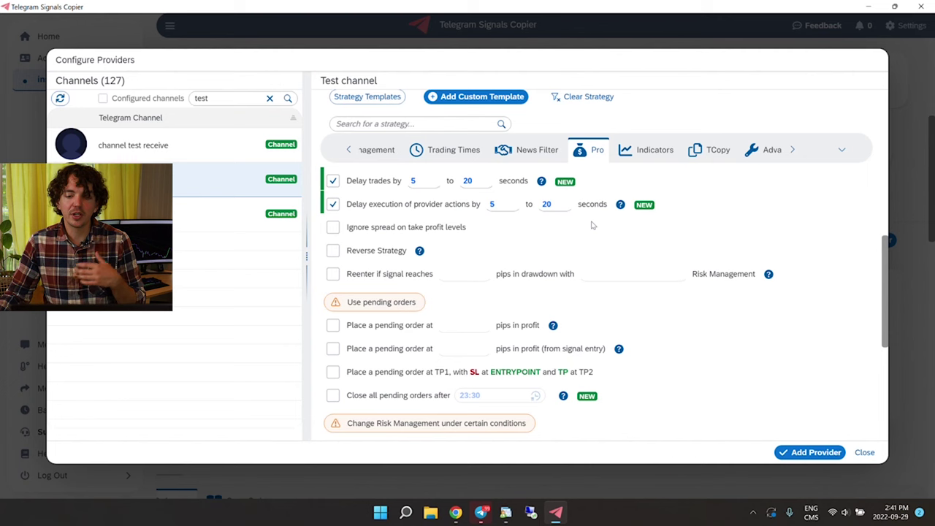
# Enable adding pips to the SL in the Manipulate Signal strategies and set it to 1.2 pips
pyautogui.scroll(1, 636, 319)
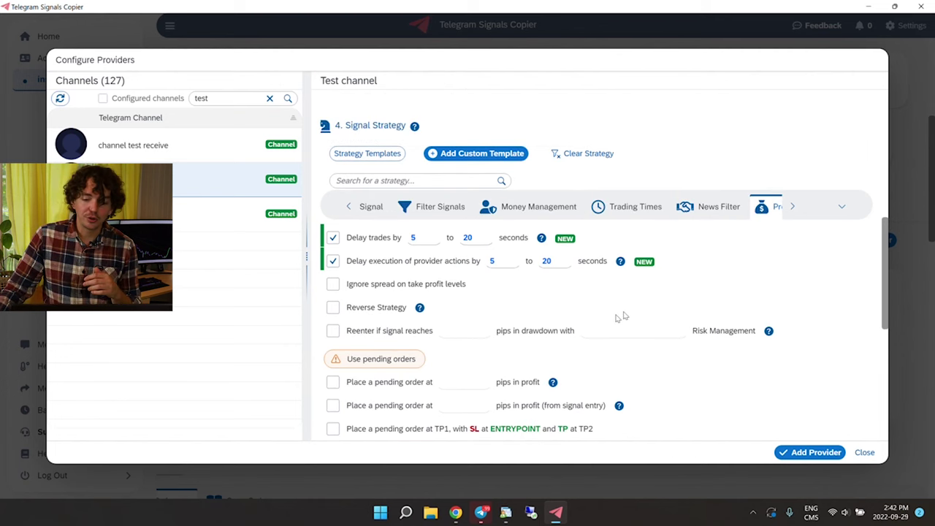
pyautogui.click(349, 206)
pyautogui.click(349, 206)
pyautogui.click(531, 207)
pyautogui.scroll(-3, 565, 276)
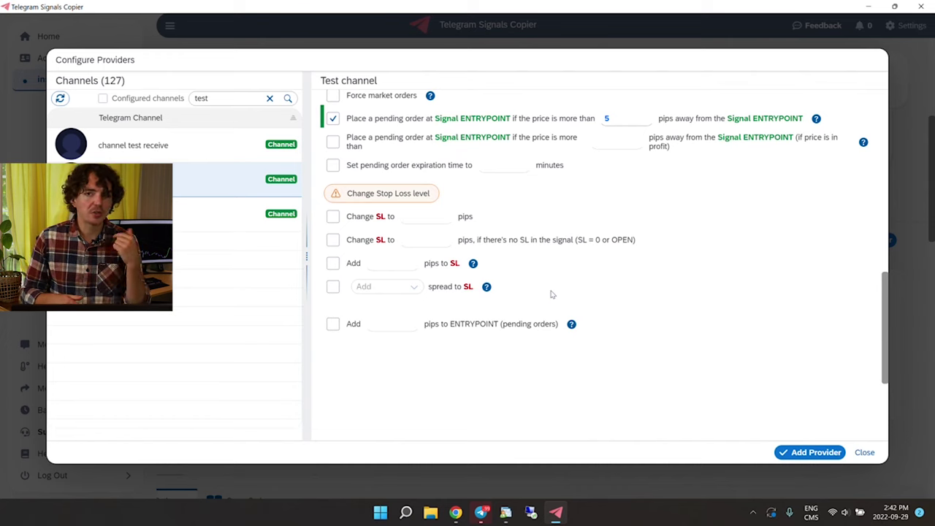
pyautogui.click(333, 263)
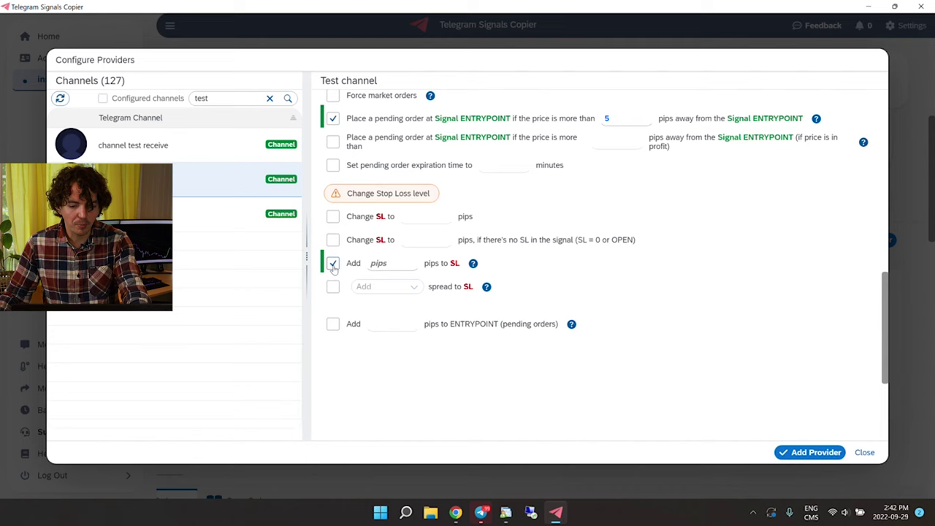
pyautogui.write('1.')
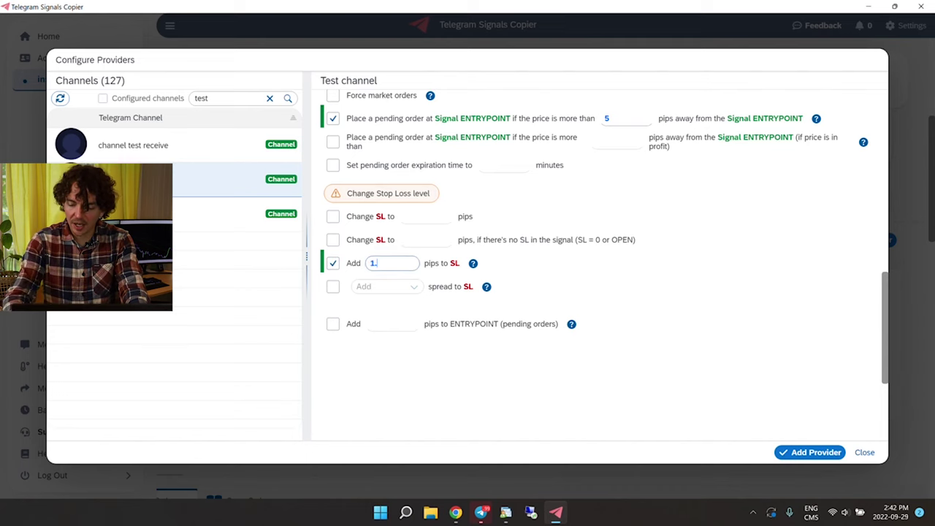
pyautogui.write('2')
# Enable adding pips to the ENTRYPOINT of pending orders and set it to -0.6 pips
pyautogui.click(333, 323)
pyautogui.click(369, 325)
pyautogui.write('-')
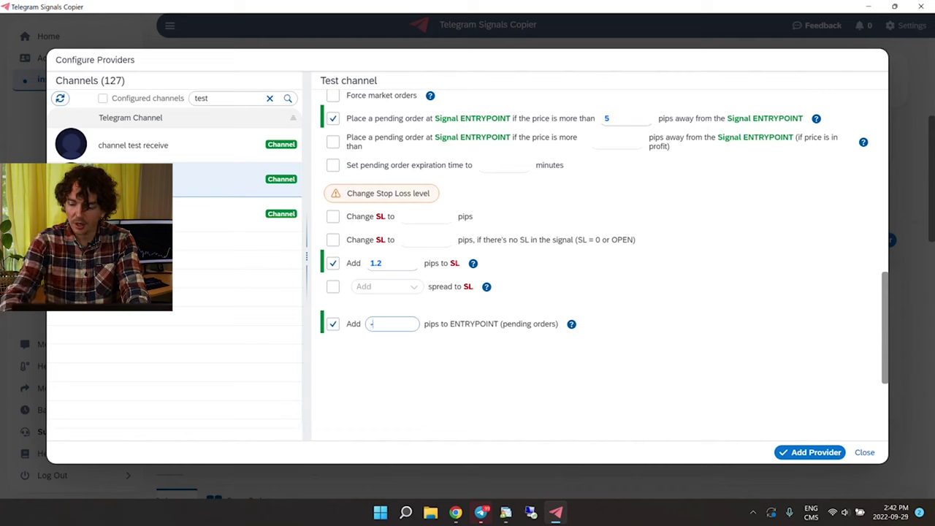
pyautogui.write('0.6')
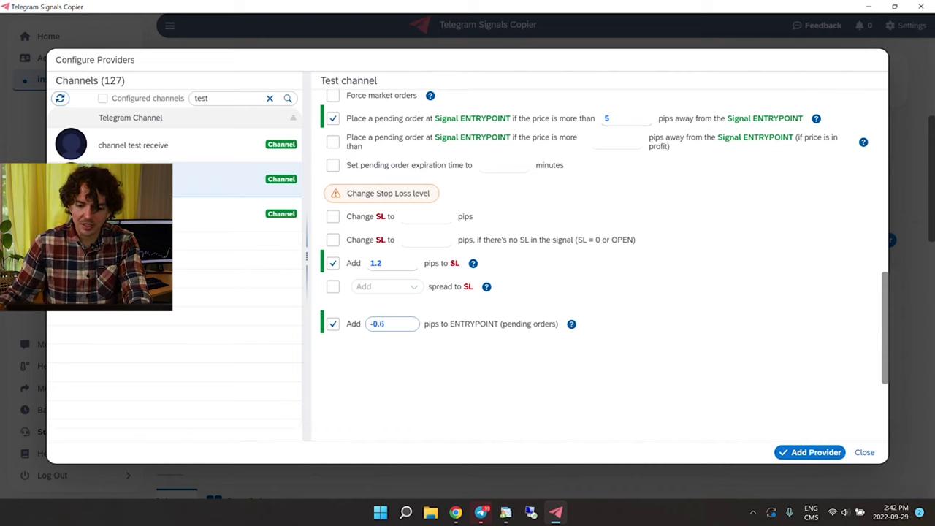
# Configure the TP1 strategy to add 0.5 pips to TP1 and set SL to ENTRYPOINT + 0.8 pips, and save it
pyautogui.scroll(4, 433, 360)
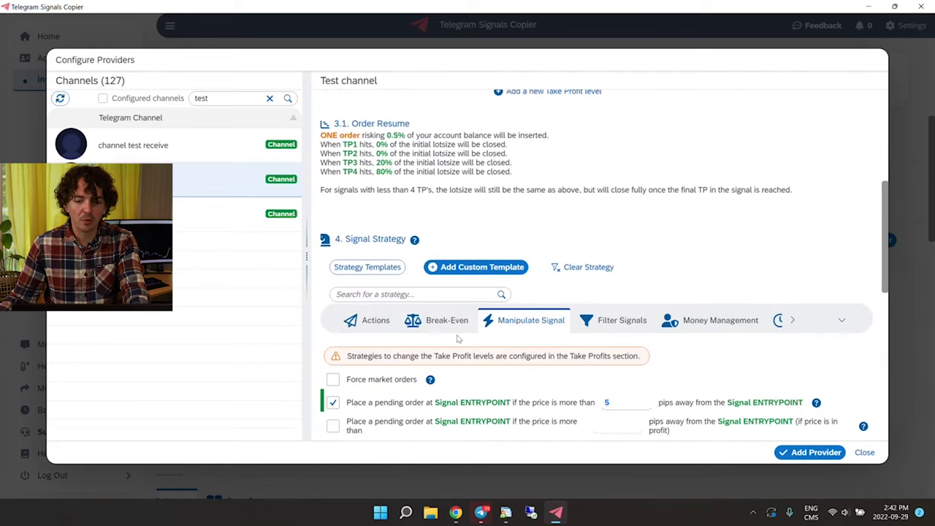
pyautogui.scroll(3, 458, 338)
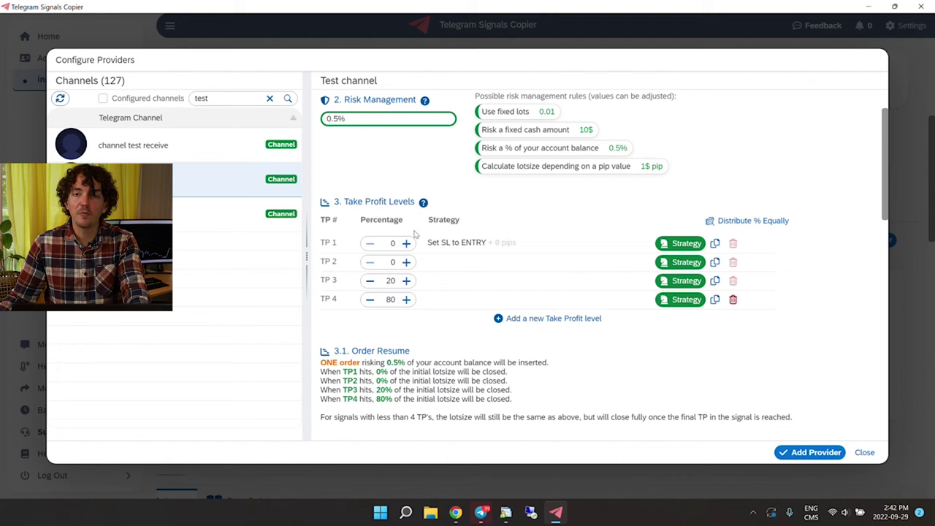
pyautogui.click(683, 243)
pyautogui.click(311, 335)
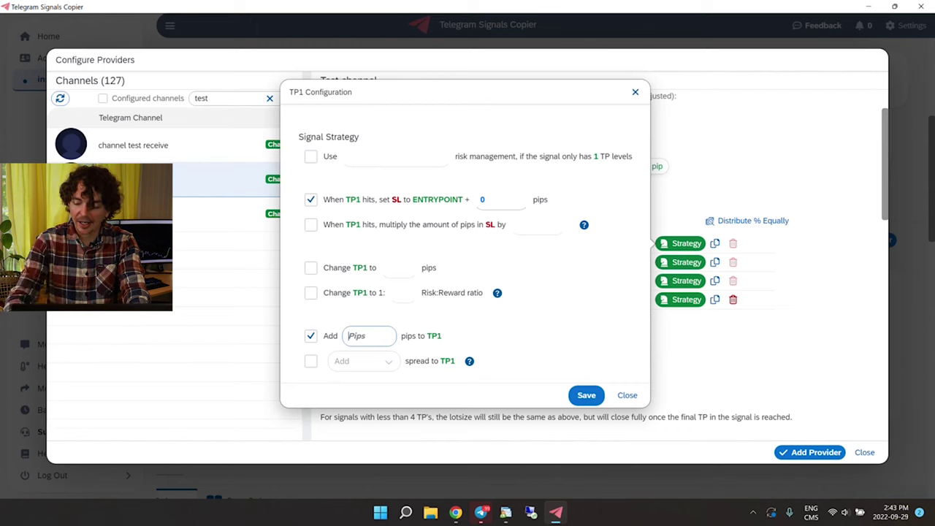
pyautogui.write('0.5')
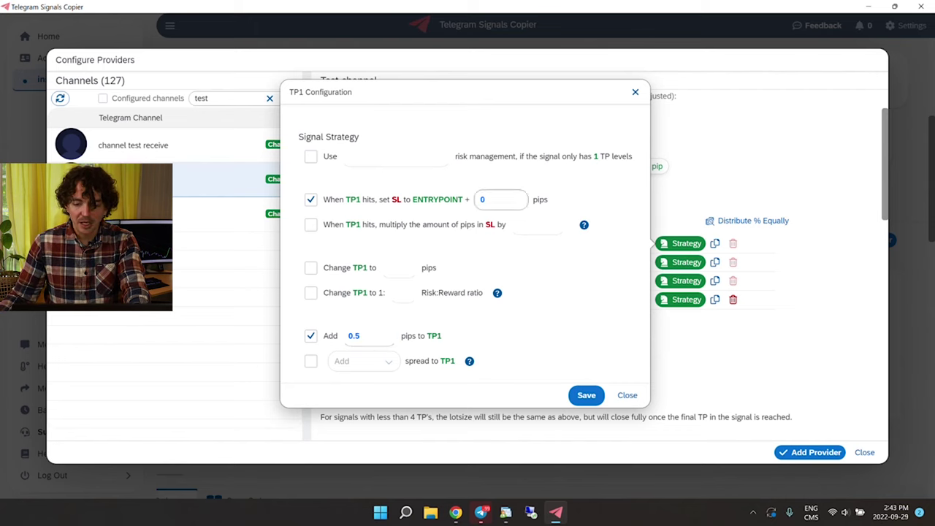
pyautogui.doubleClick(482, 198)
pyautogui.write('0.')
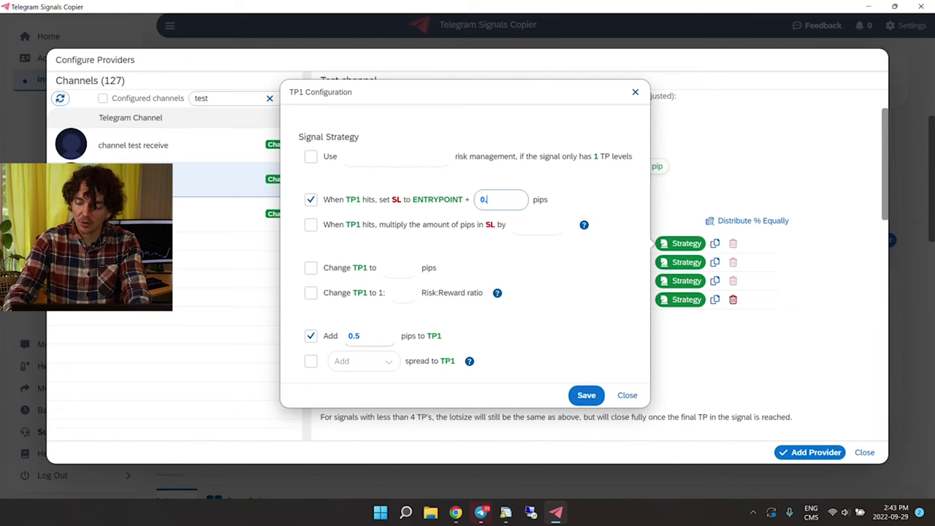
pyautogui.write('8')
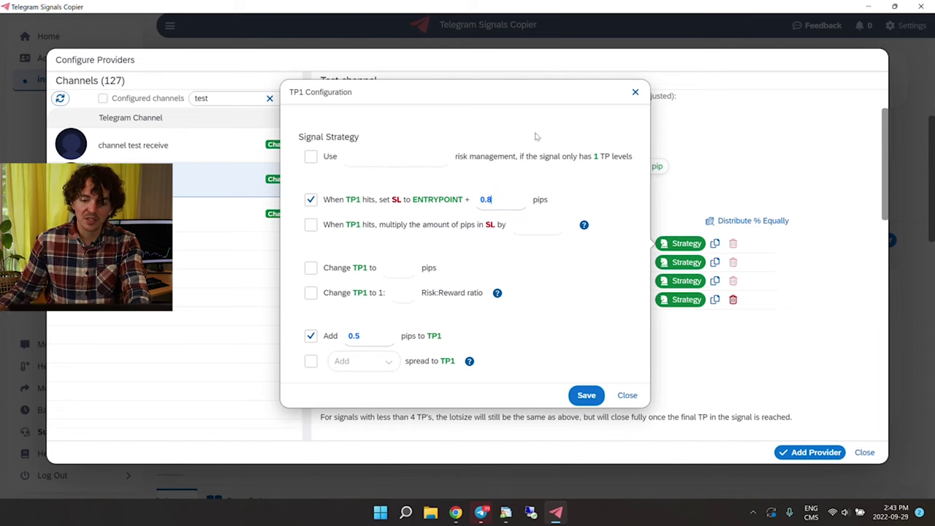
pyautogui.click(590, 399)
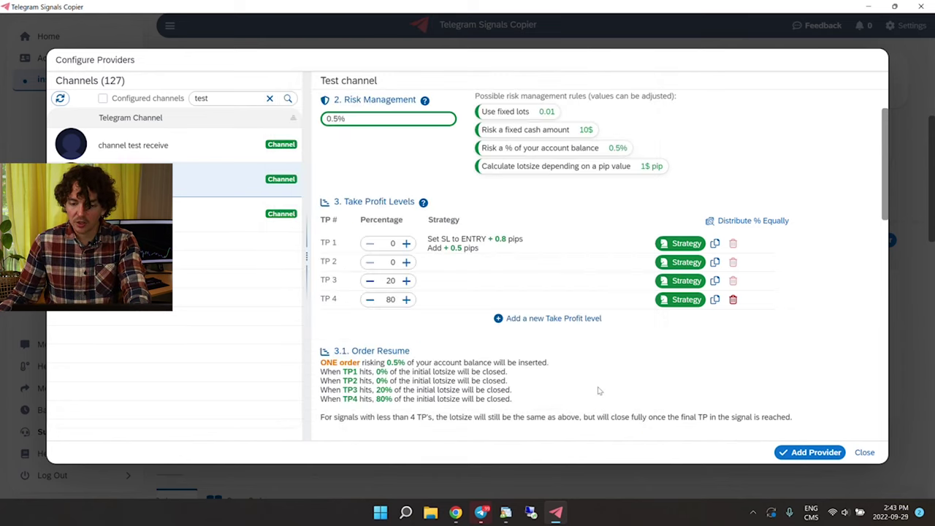
# Configure the TP2 strategy to add -1.2 pips to TP2
pyautogui.click(680, 261)
pyautogui.click(311, 379)
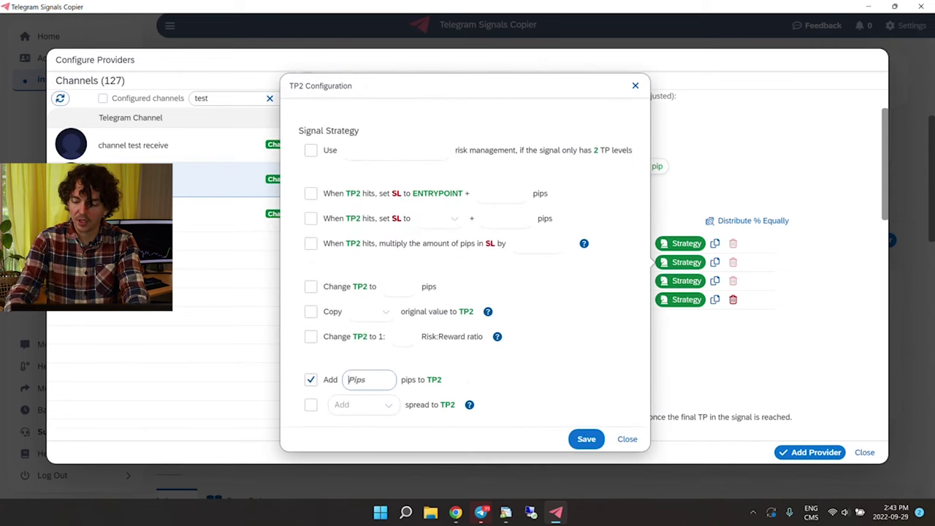
pyautogui.write('-0.1')
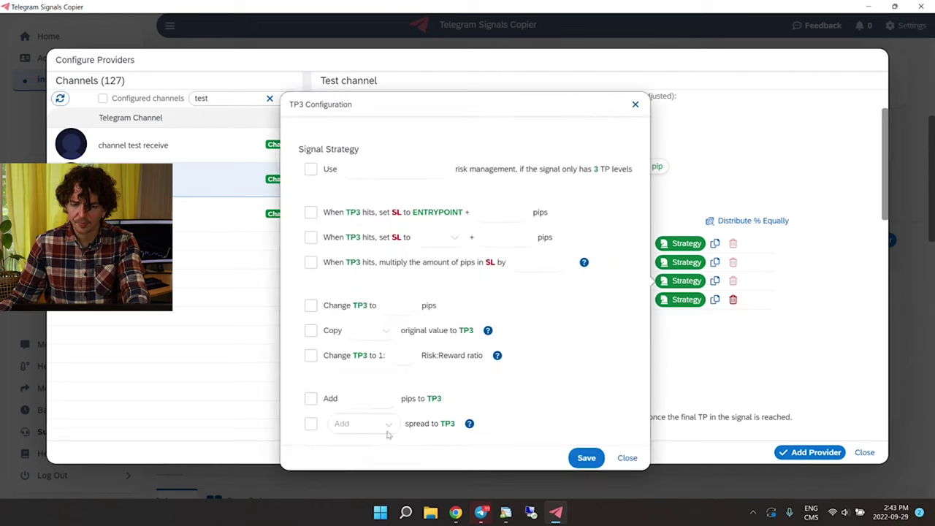
# Configure the TP3 strategy to add 0.3 pips to TP3 and save it
pyautogui.click(311, 399)
pyautogui.write('0.')
pyautogui.write('3')
pyautogui.click(587, 457)
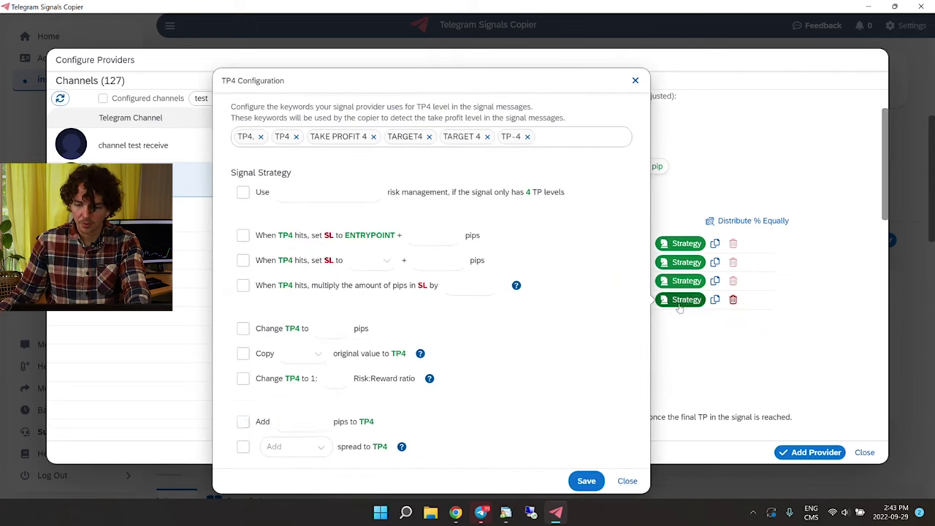
# Configure the TP4 strategy to add 0.8 pips to TP4 and save it
pyautogui.click(242, 420)
pyautogui.write('0.8')
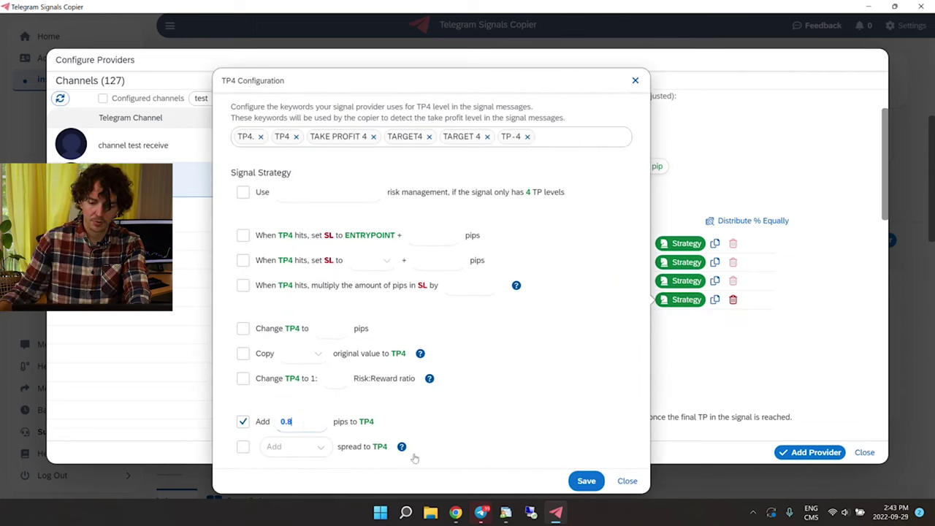
pyautogui.press('Return')
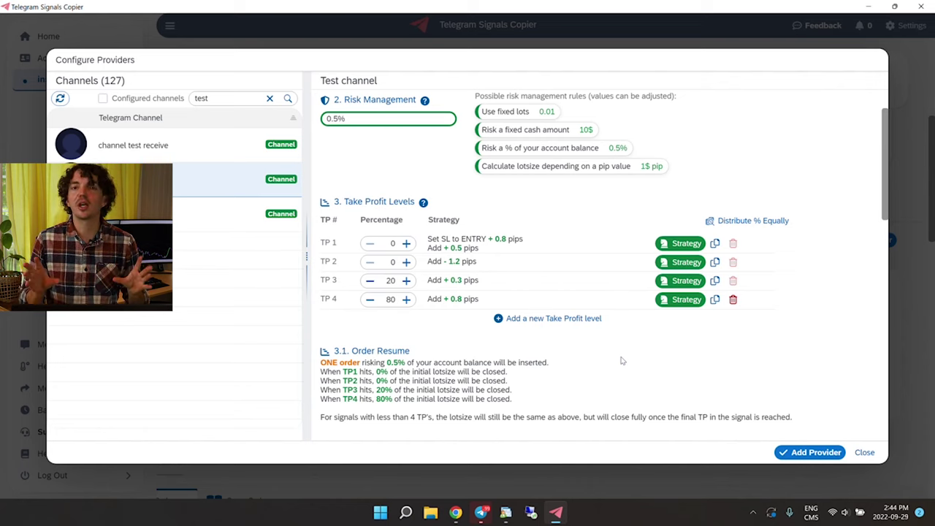
# Review the Pro strategies, add Test channel as a provider and close the provider configuration
pyautogui.scroll(-3, 622, 361)
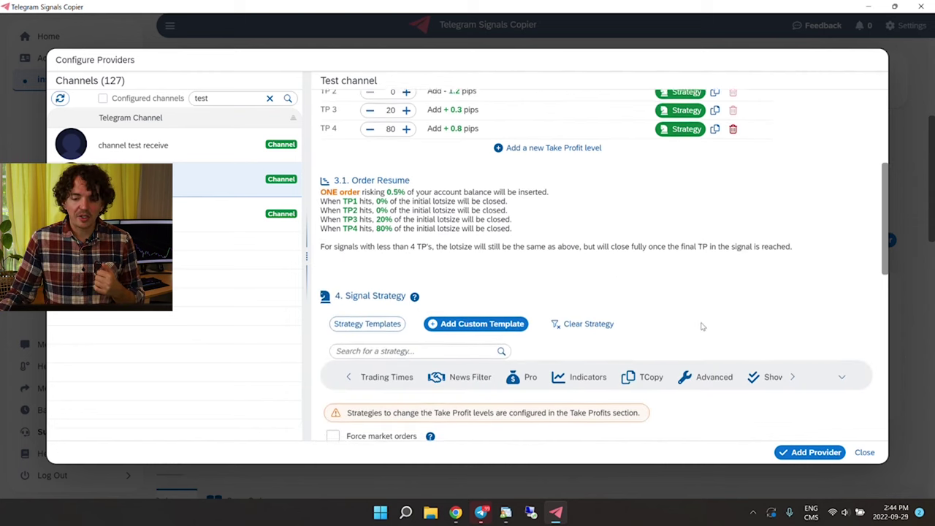
pyautogui.click(531, 325)
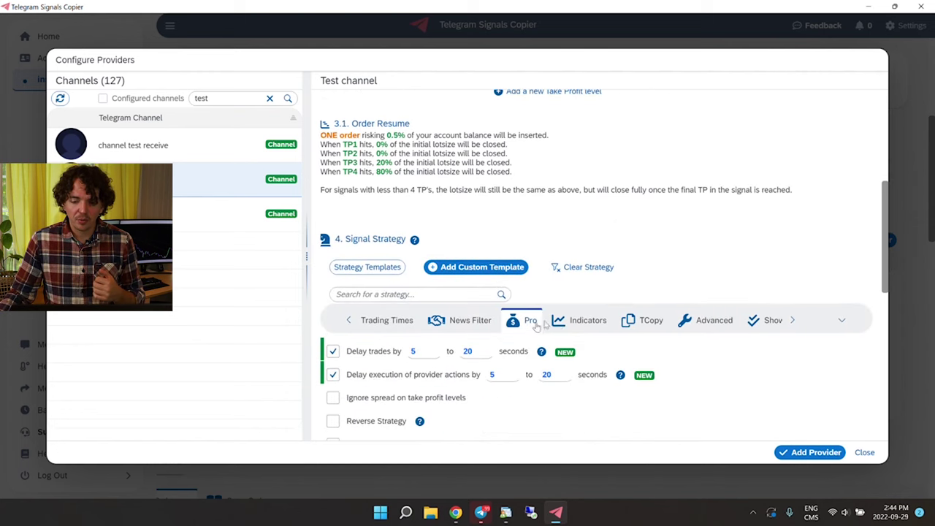
pyautogui.scroll(-1, 634, 316)
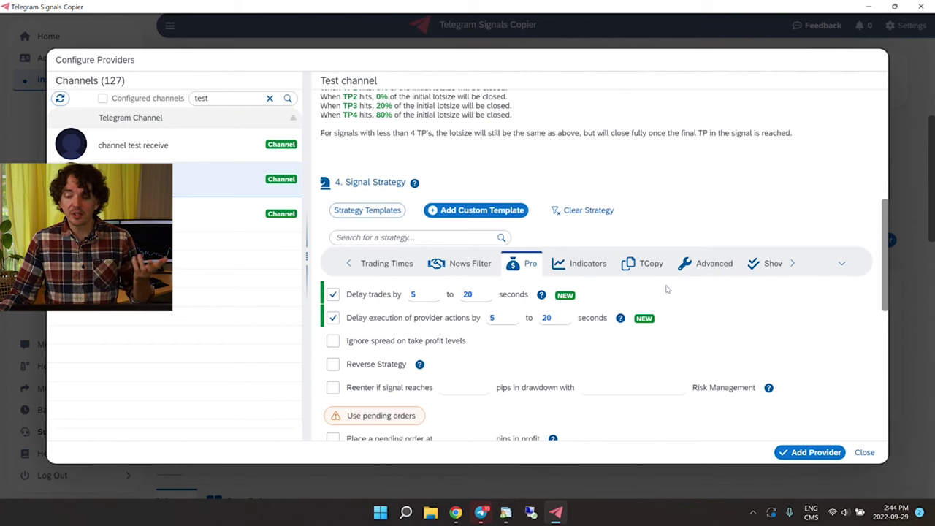
pyautogui.scroll(-5, 668, 291)
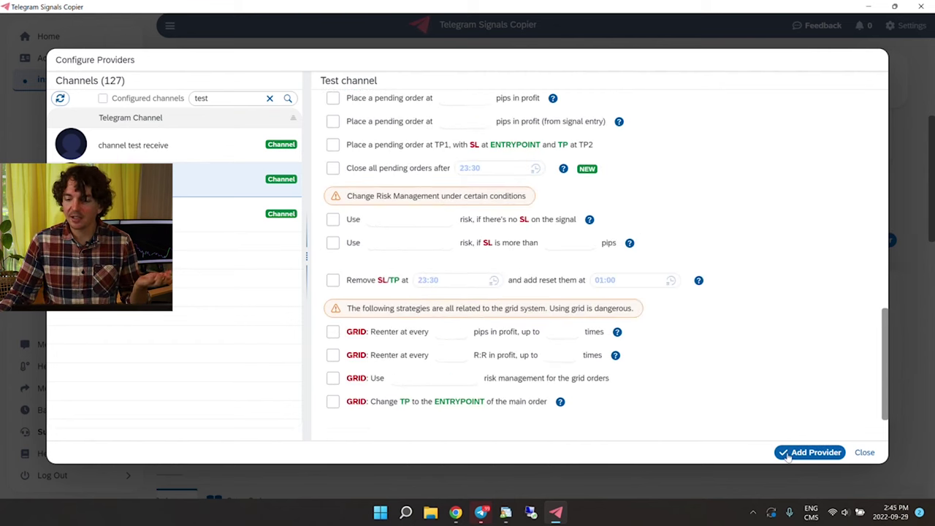
pyautogui.click(785, 455)
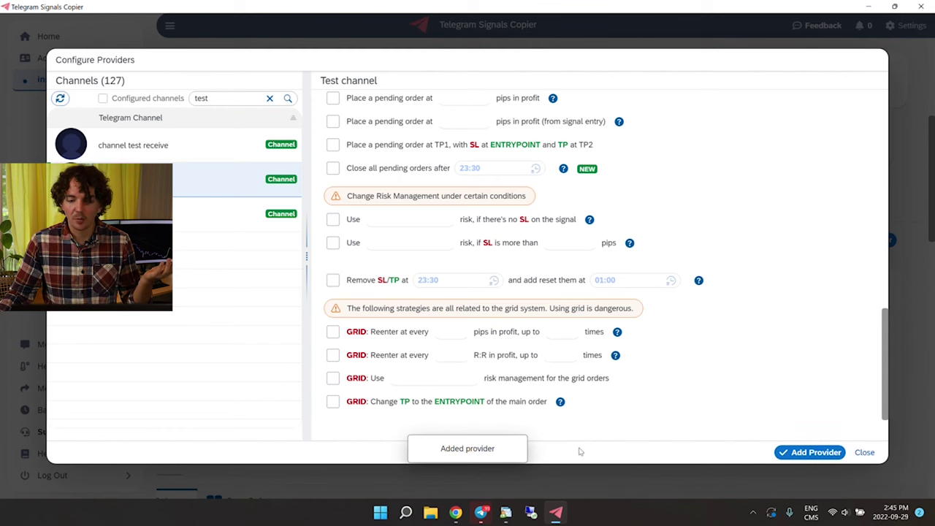
pyautogui.click(863, 452)
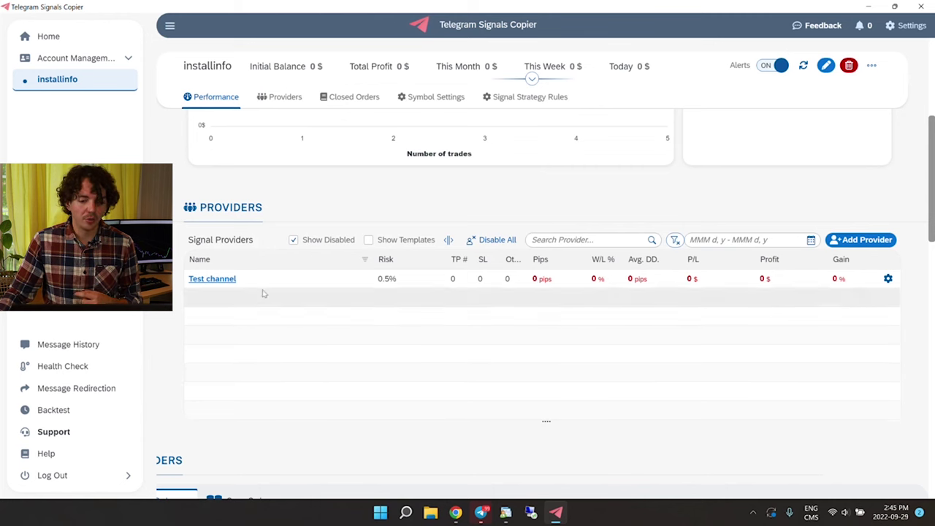
# Clear the order comment in the Test channel provider's settings and turn off taking its signals
pyautogui.click(227, 284)
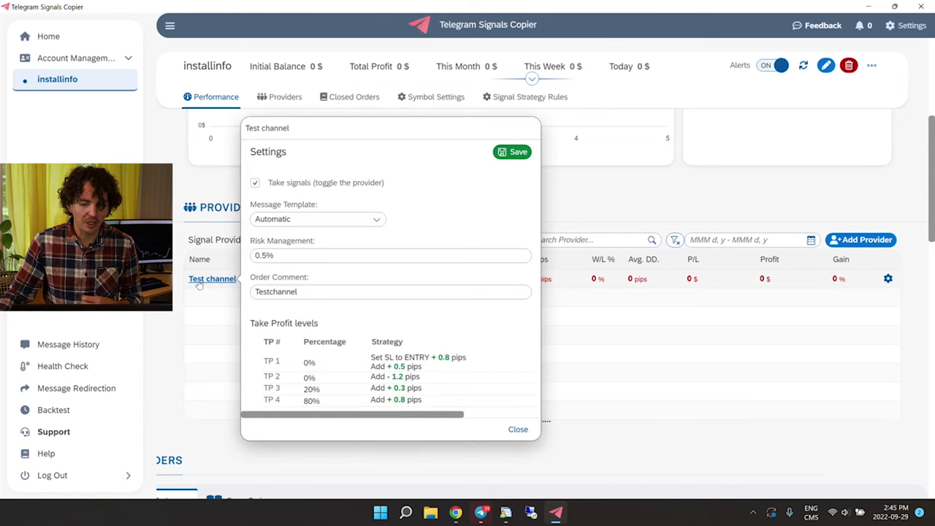
pyautogui.doubleClick(276, 291)
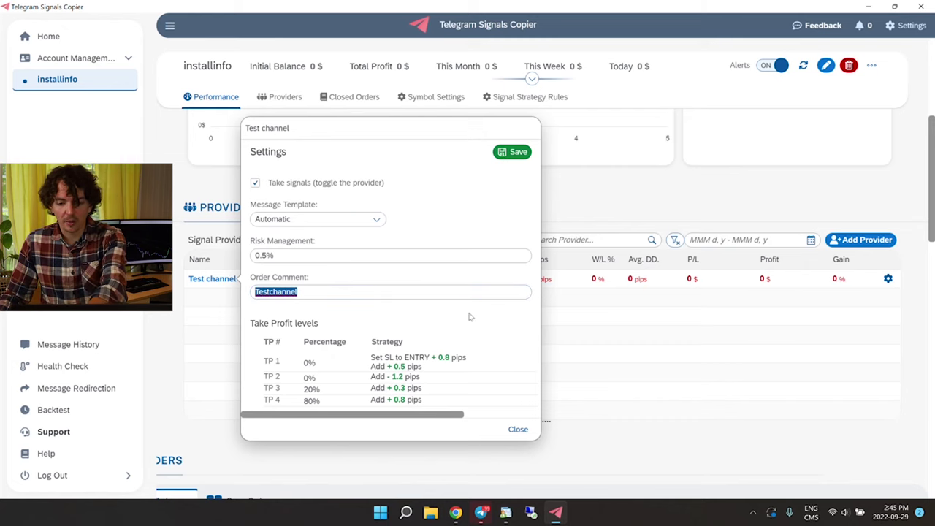
pyautogui.press('BackSpace')
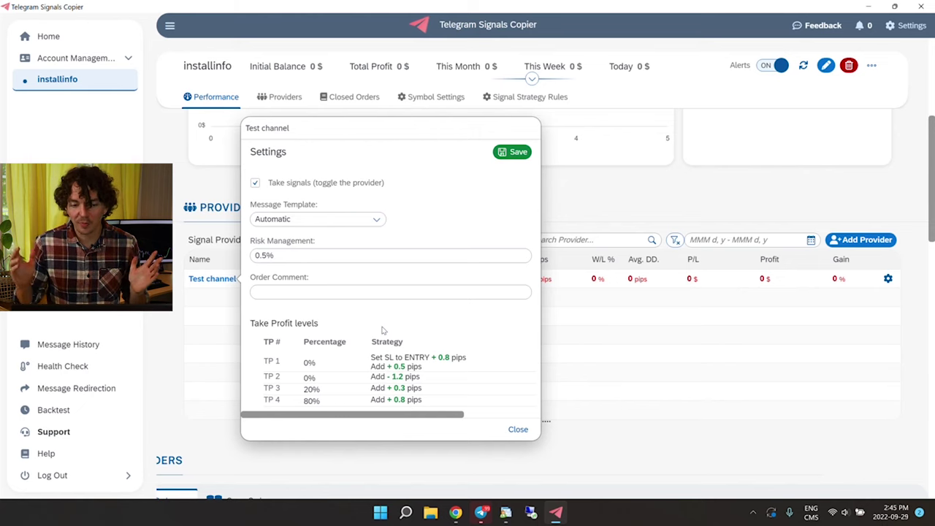
pyautogui.click(512, 152)
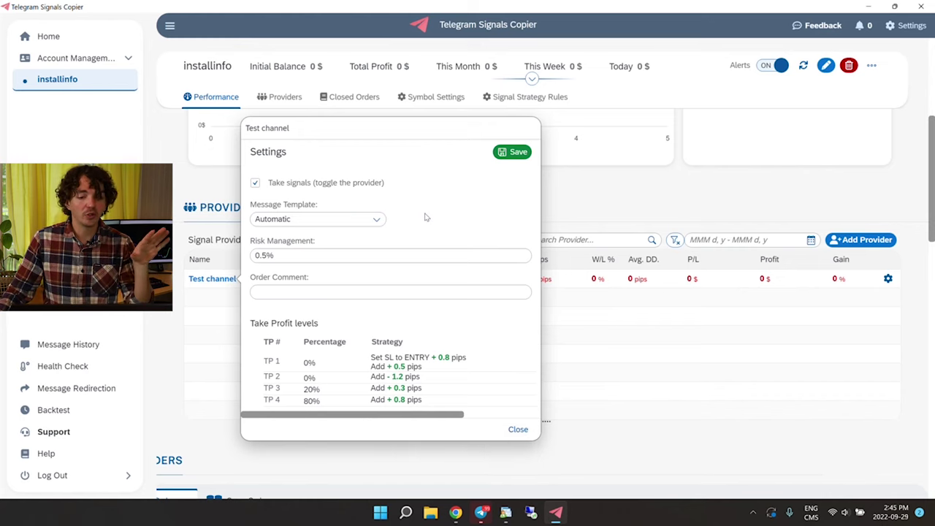
pyautogui.click(256, 187)
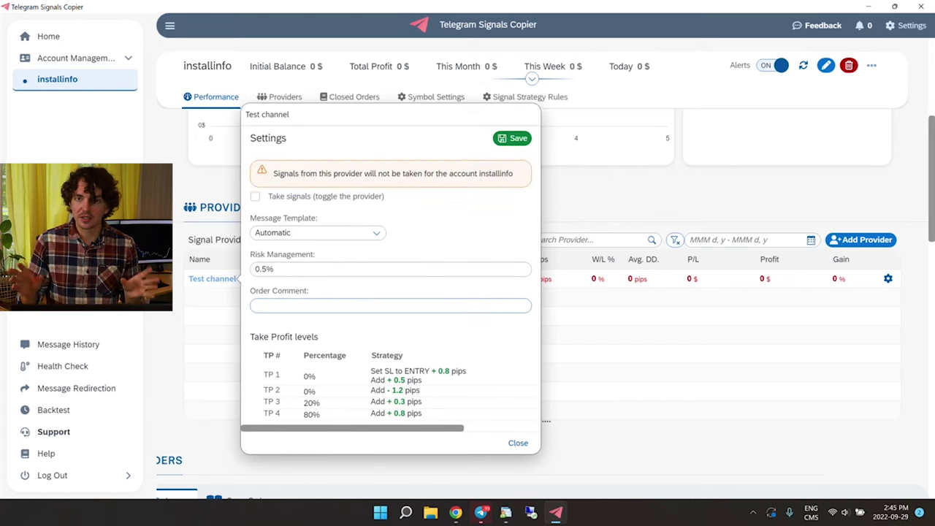
# Turn taking signals back on for the Test channel provider, then open its full configuration for review and close it
pyautogui.click(256, 196)
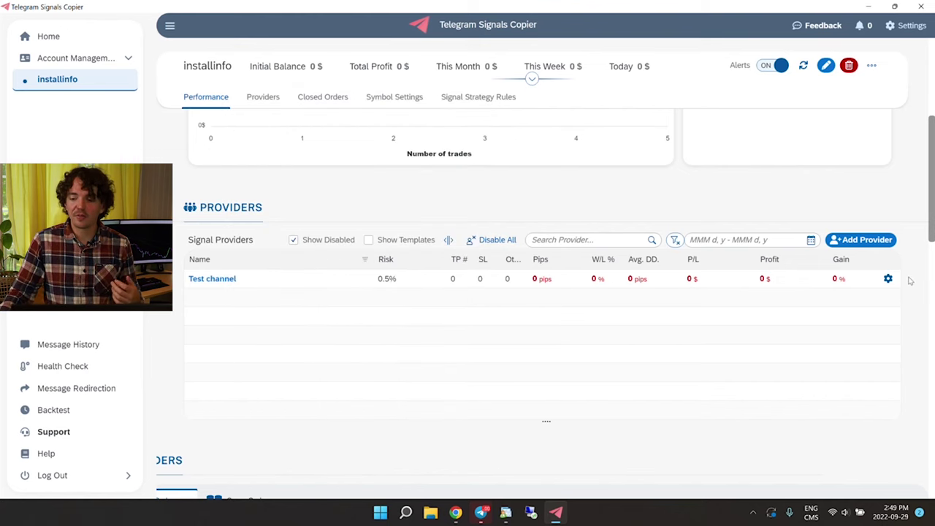
pyautogui.click(888, 279)
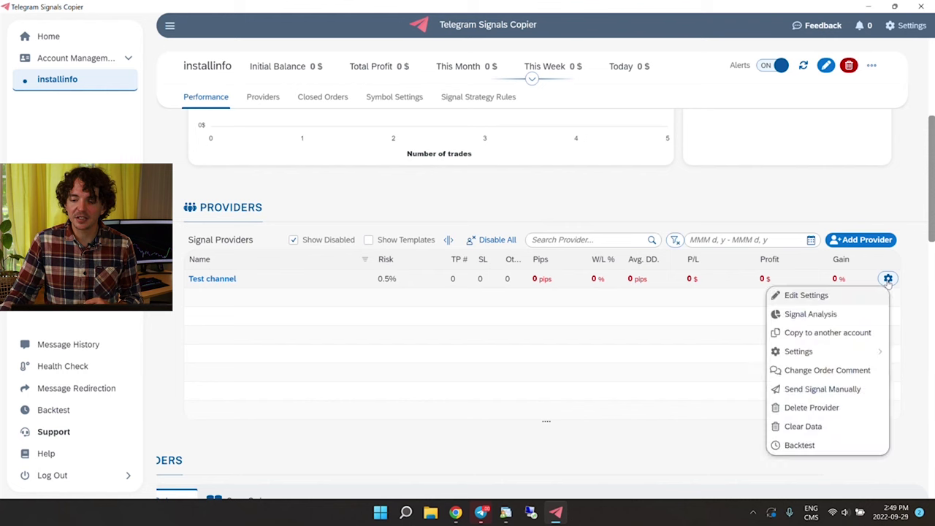
pyautogui.click(819, 298)
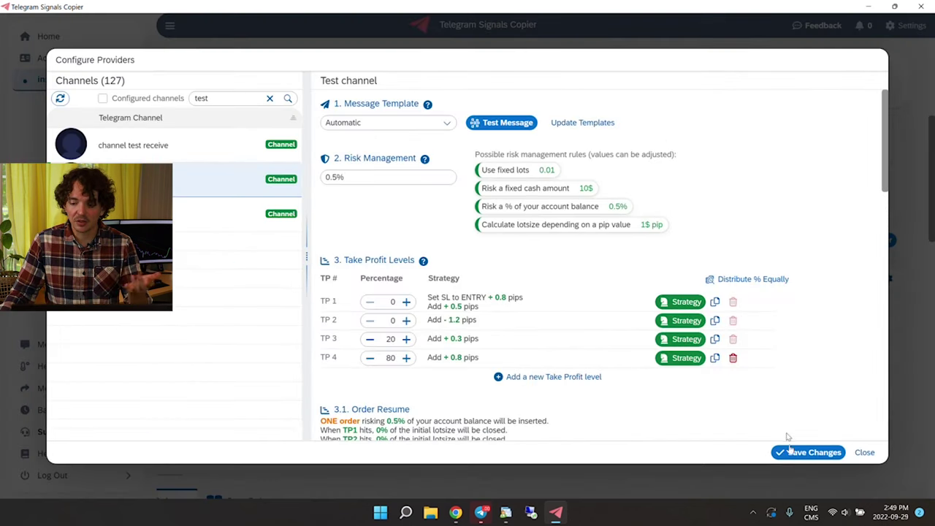
pyautogui.click(865, 452)
# Examine Test channel's options for sharing, importing and copying settings, then open the settings import form and cancel it
pyautogui.click(887, 279)
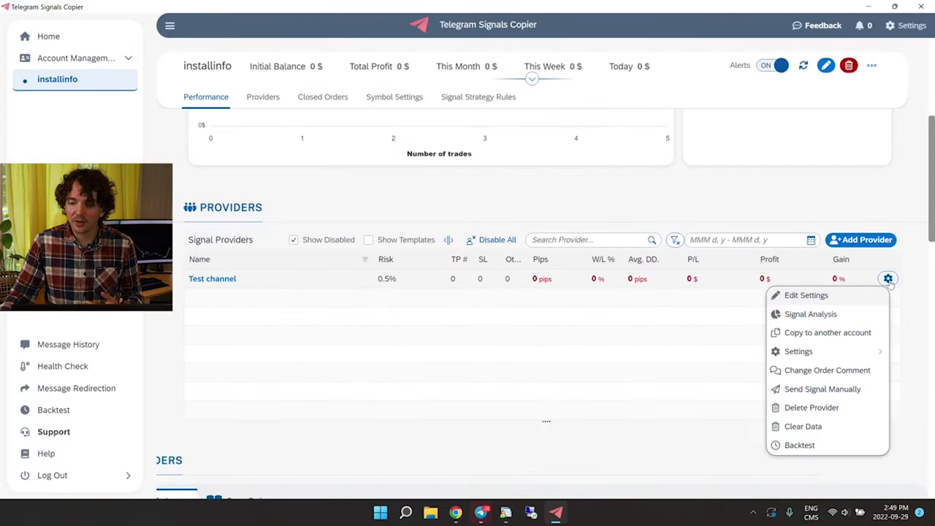
pyautogui.moveTo(829, 357)
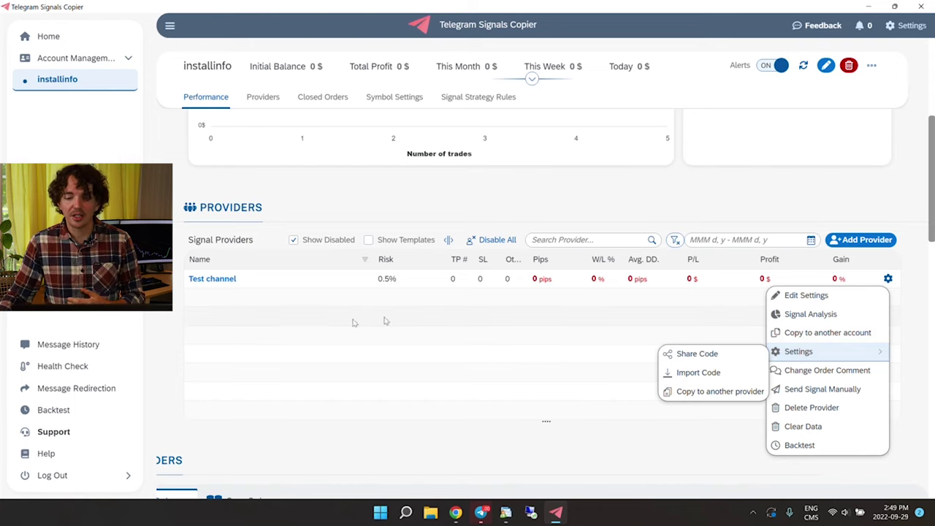
pyautogui.click(350, 206)
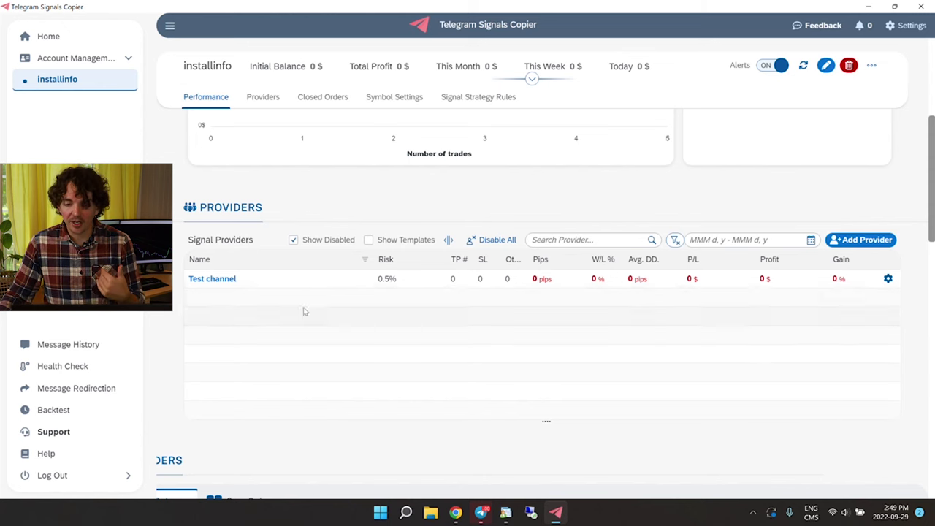
pyautogui.click(888, 278)
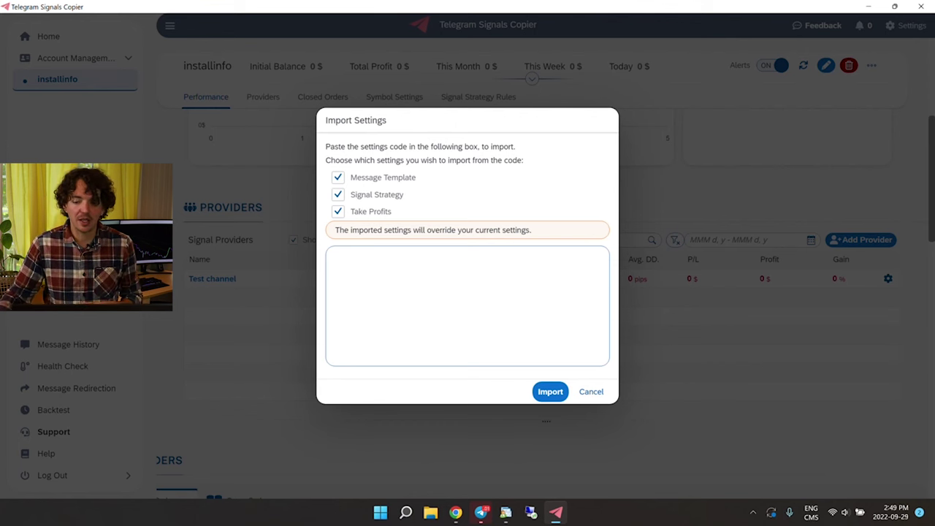
pyautogui.click(591, 393)
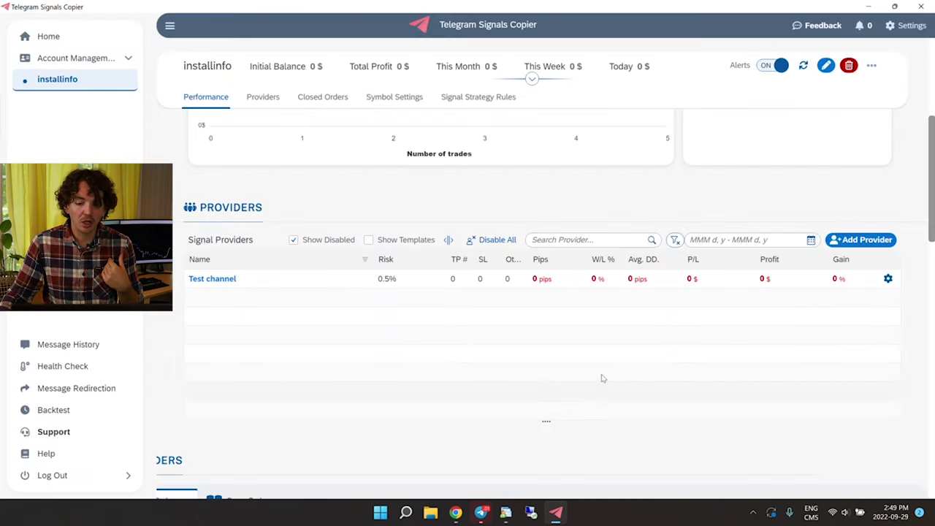
# Generate the share code for Test channel's settings, copy it to the clipboard and close the sharing dialog
pyautogui.click(886, 281)
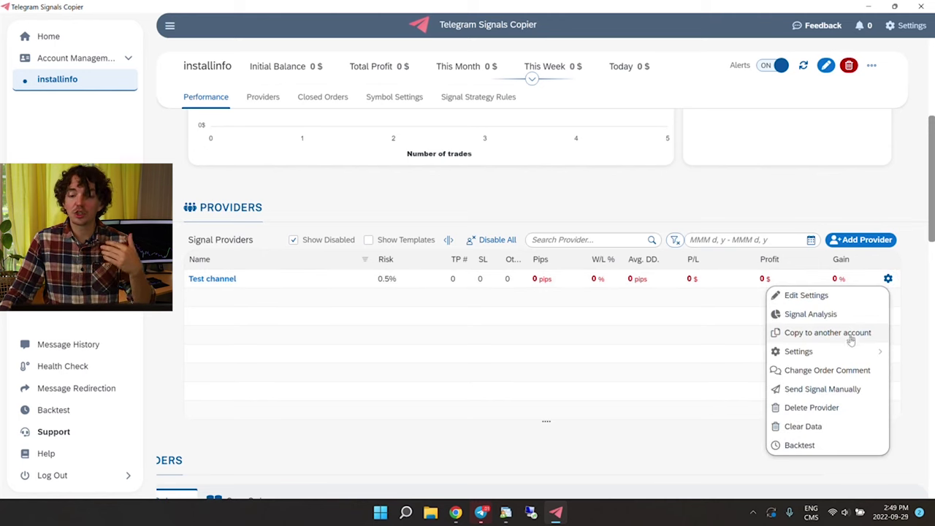
pyautogui.moveTo(842, 353)
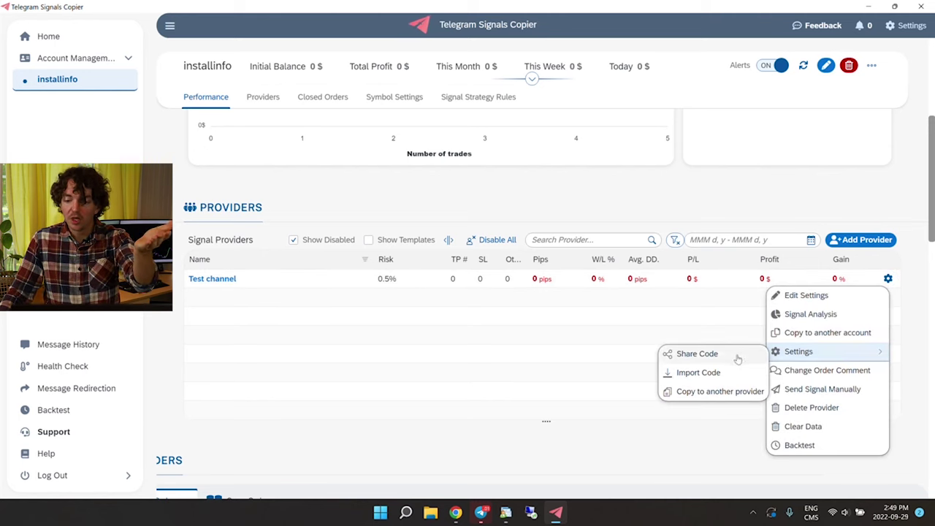
pyautogui.click(713, 354)
pyautogui.scroll(-5, 468, 267)
pyautogui.click(527, 354)
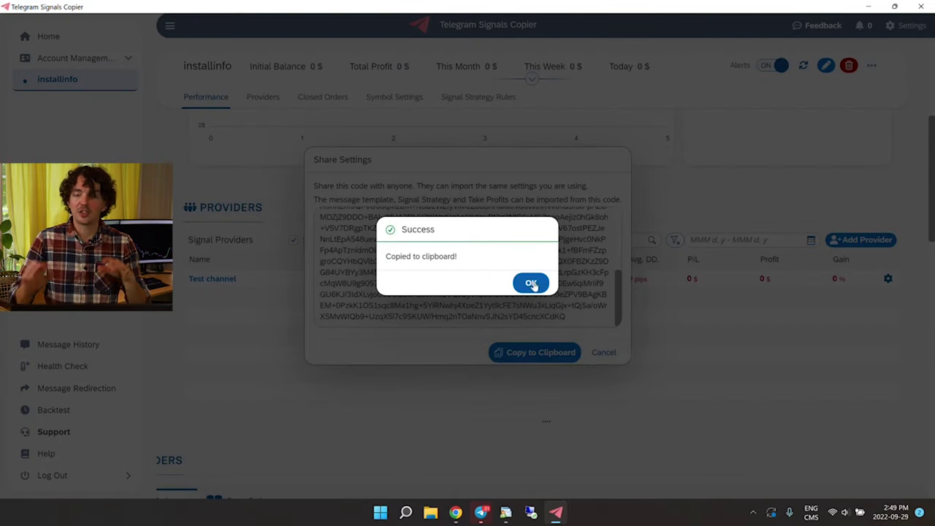
pyautogui.click(532, 284)
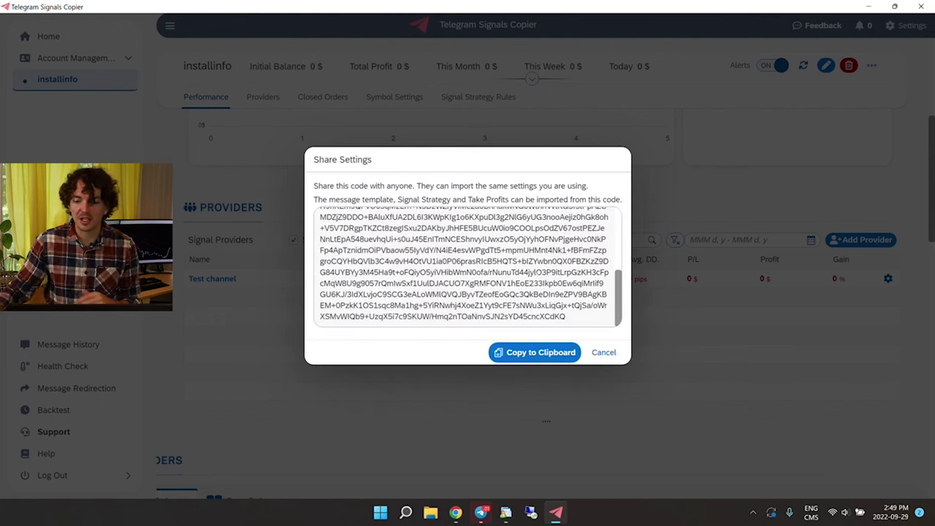
pyautogui.click(604, 352)
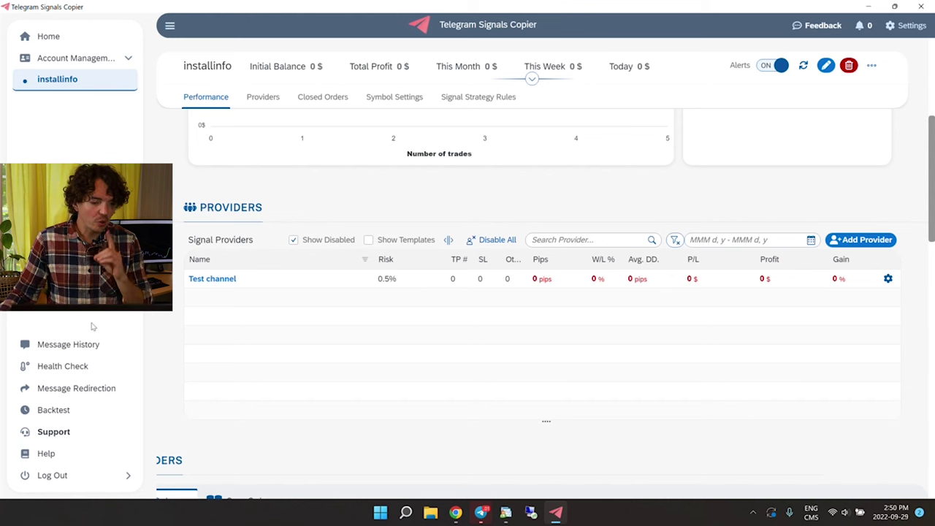
# Open the message history and examine the details of the Test channel's EUR/USD buy signal
pyautogui.click(81, 352)
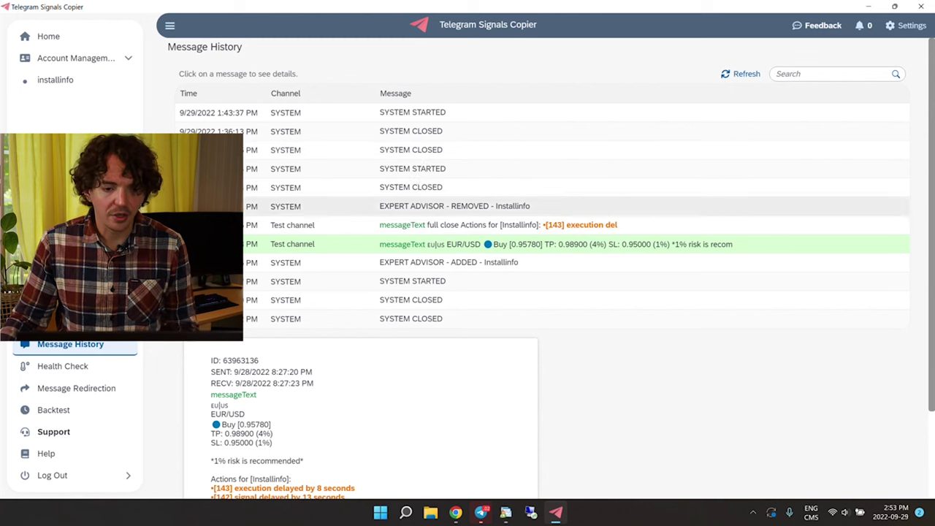
# Switch to MetaTrader 4 and locate Telegram Signals Copier among the Expert Advisors
pyautogui.hotkey('alt', 'Tab')
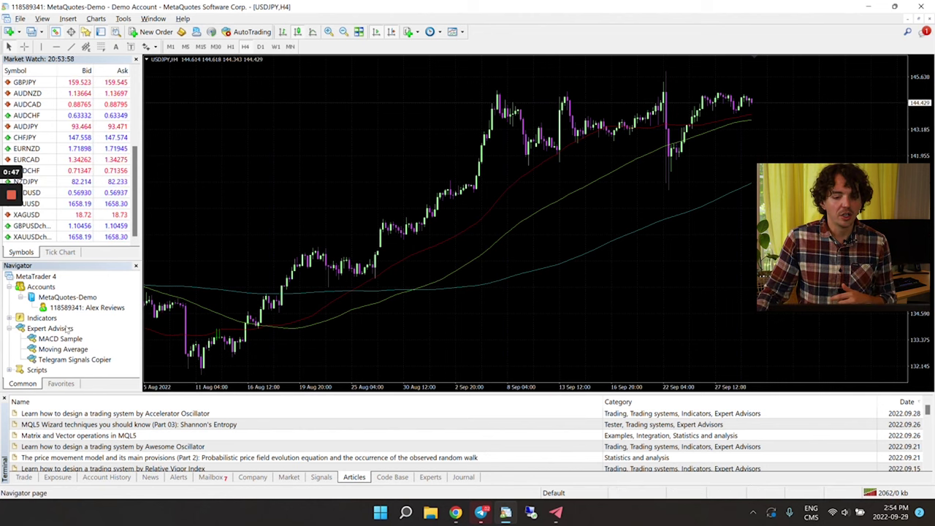
pyautogui.click(47, 329)
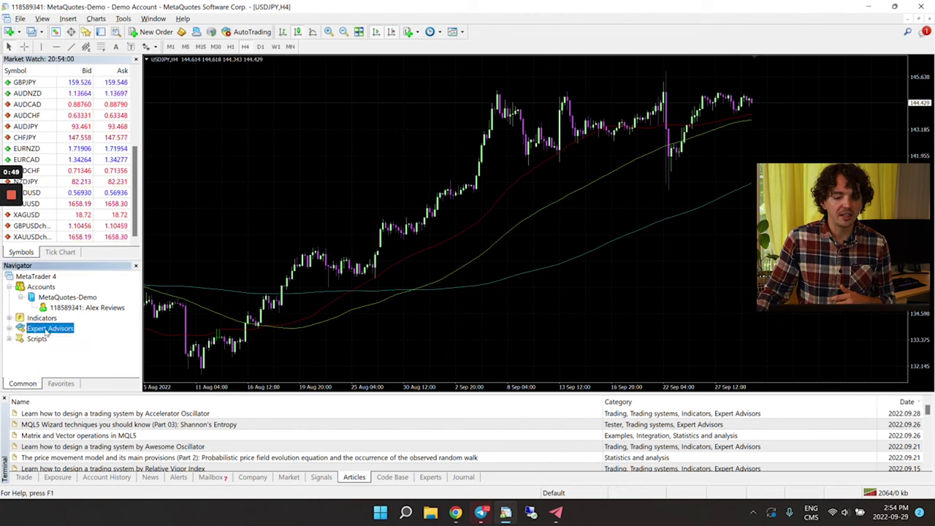
pyautogui.click(45, 359)
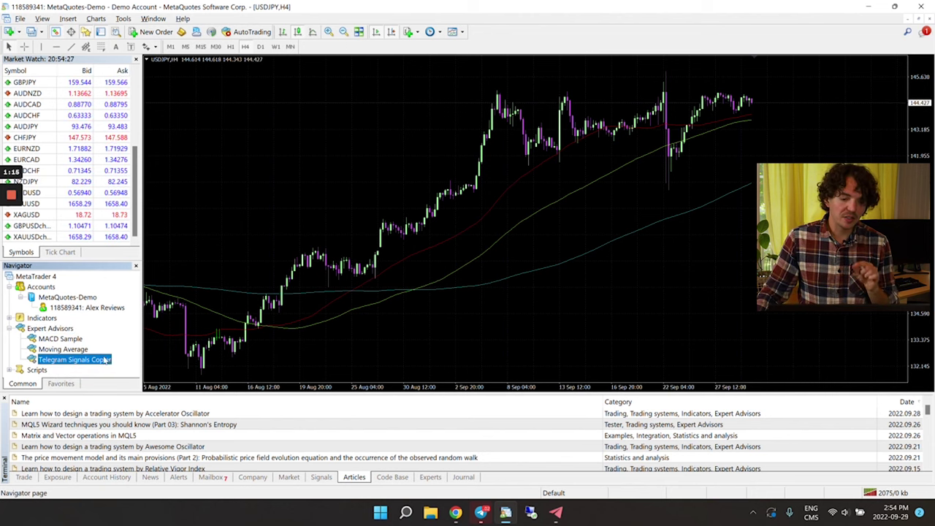
# Allow automated trading, DLL imports and WebRequest for listed URLs in the terminal's Expert Advisors options
pyautogui.click(123, 19)
pyautogui.click(147, 90)
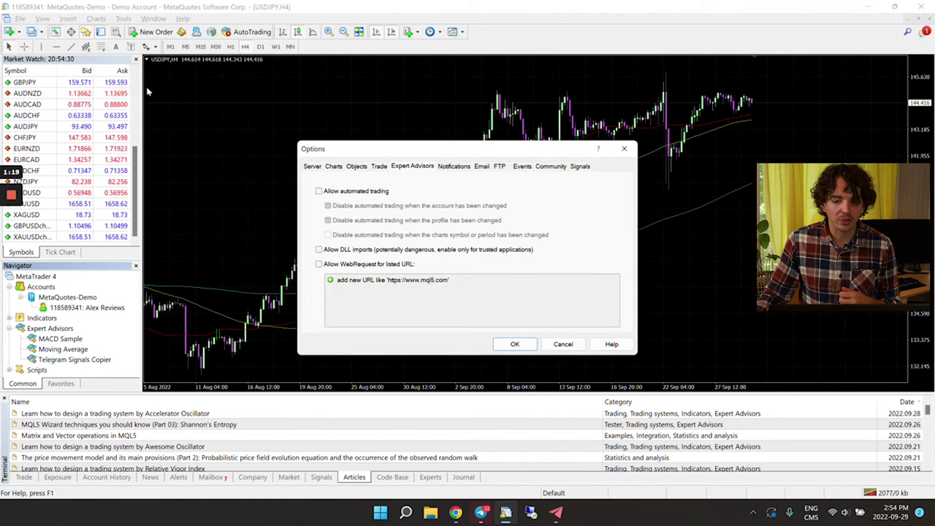
pyautogui.click(319, 190)
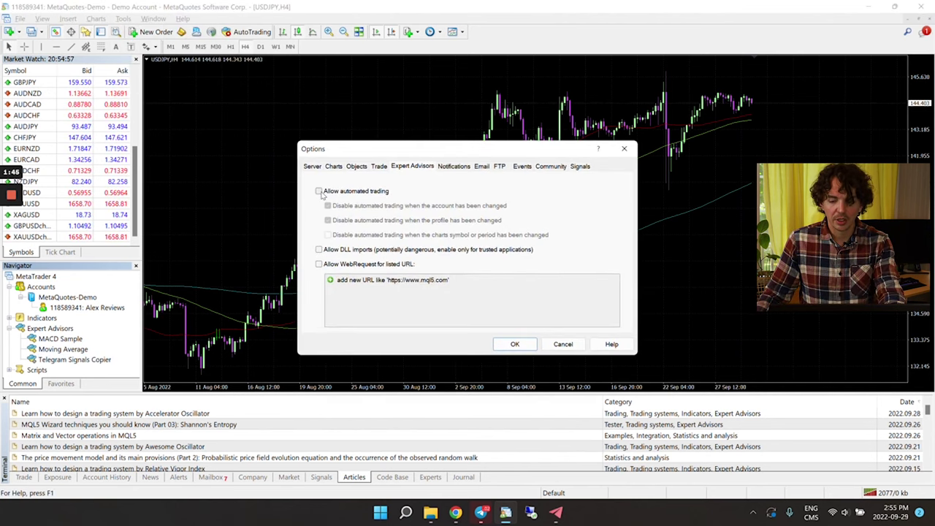
pyautogui.click(318, 265)
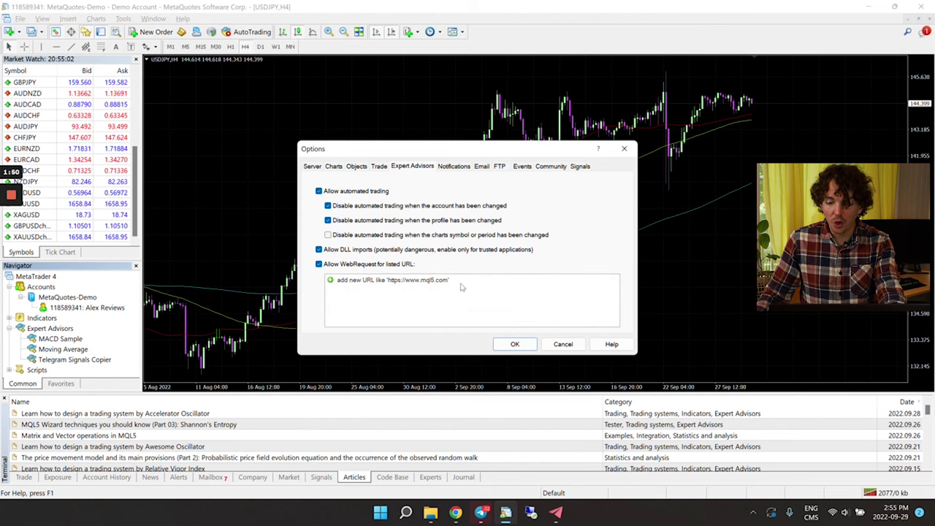
pyautogui.click(394, 283)
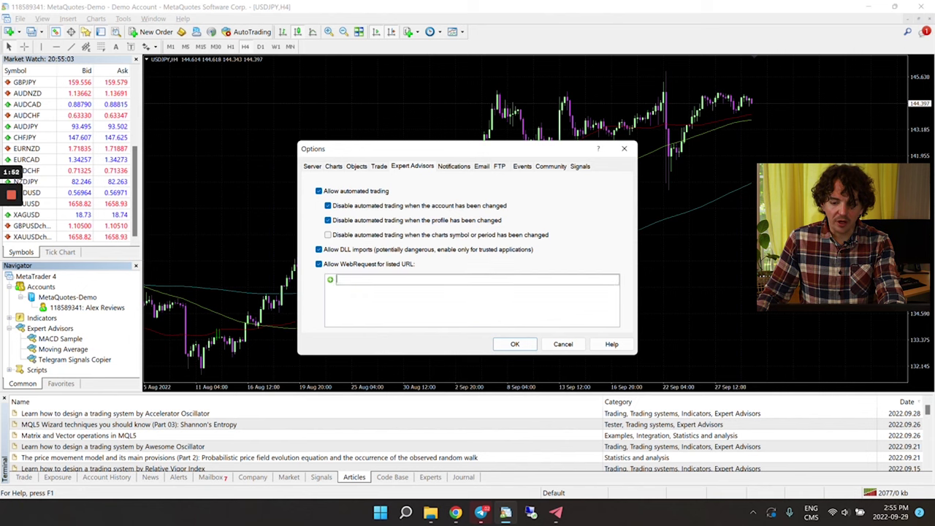
pyautogui.click(411, 313)
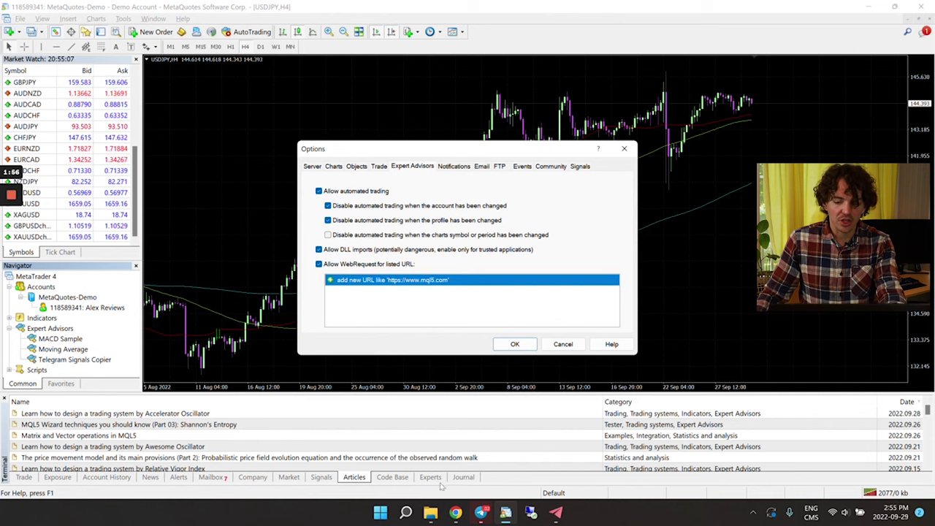
pyautogui.moveTo(432, 517)
pyautogui.click(430, 442)
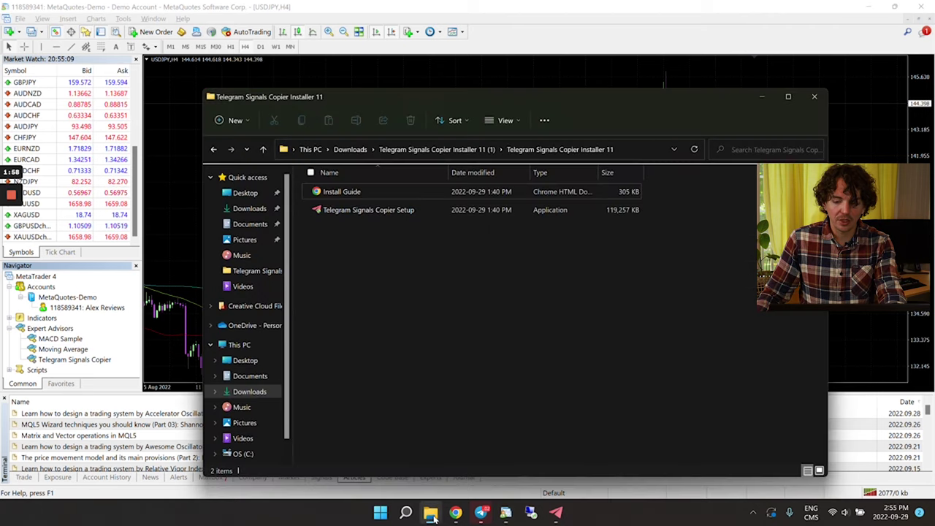
pyautogui.doubleClick(342, 193)
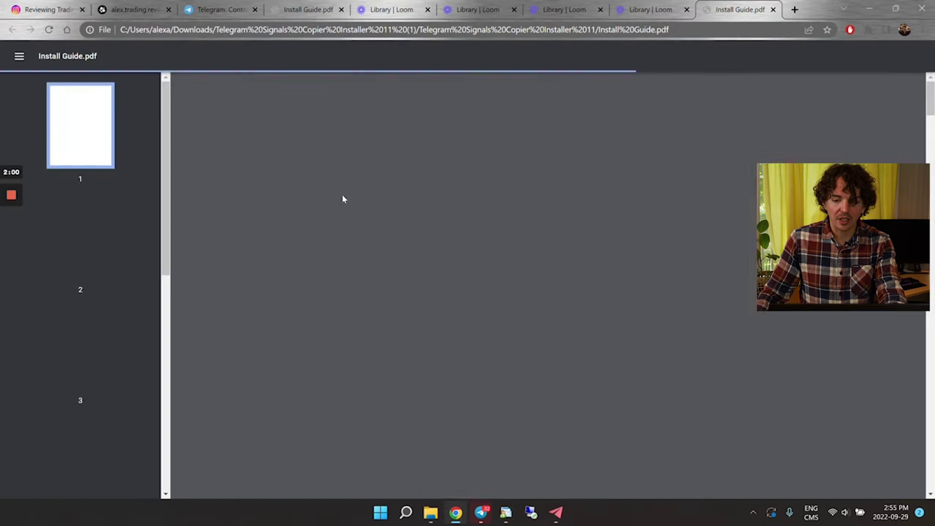
pyautogui.scroll(-15, 547, 285)
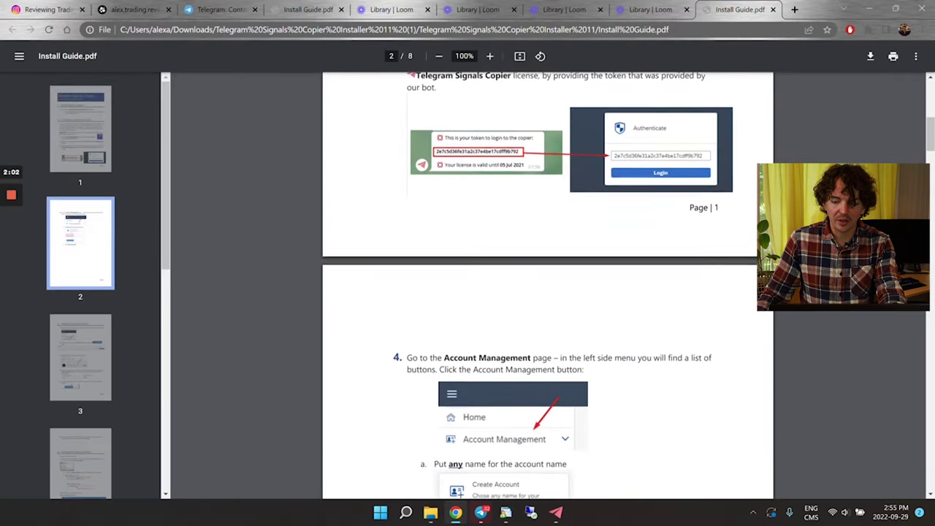
pyautogui.scroll(-12, 547, 285)
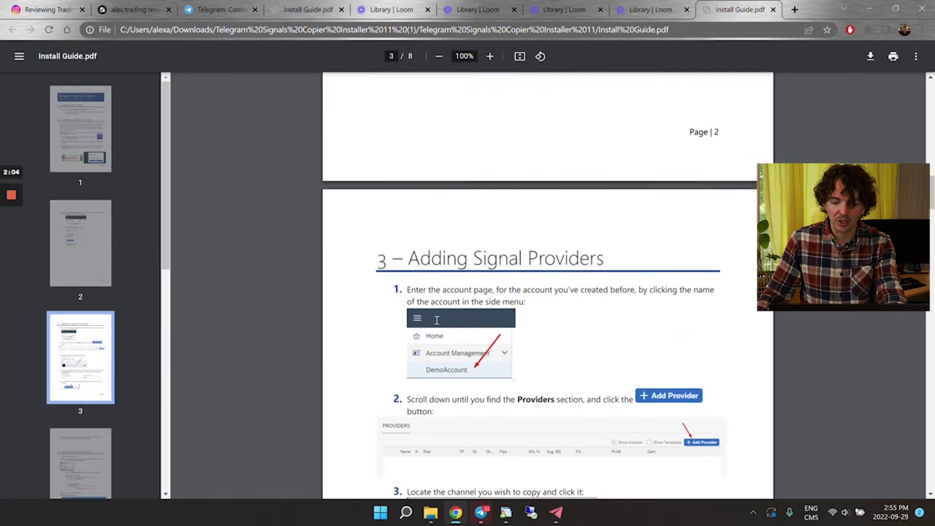
pyautogui.scroll(-10, 547, 285)
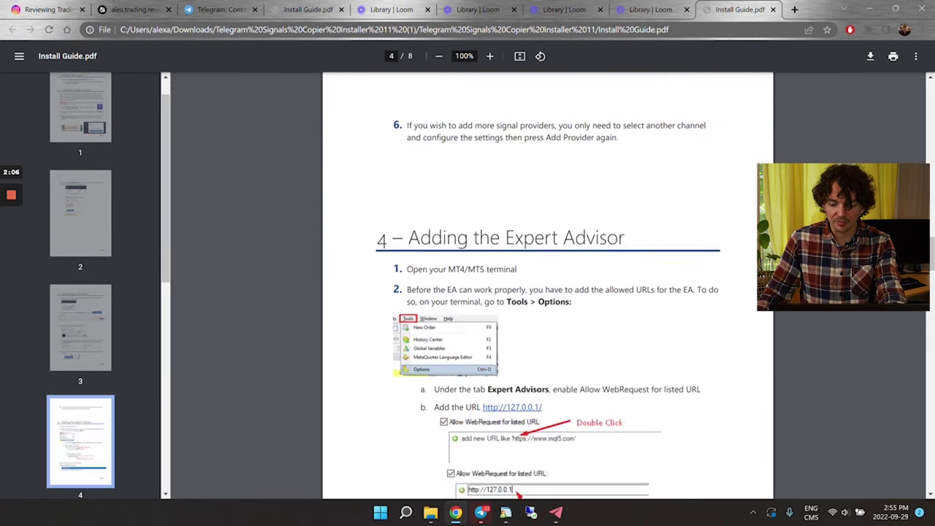
pyautogui.scroll(4, 548, 285)
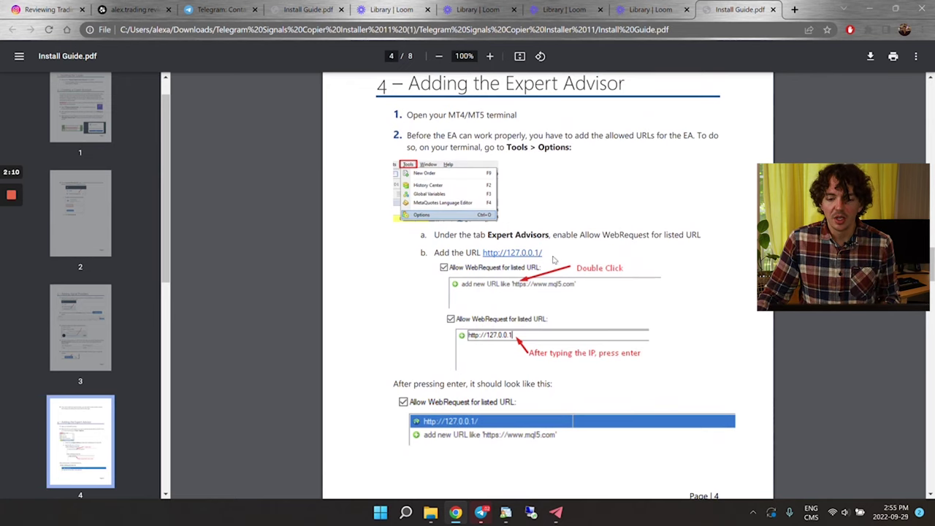
pyautogui.rightClick(522, 257)
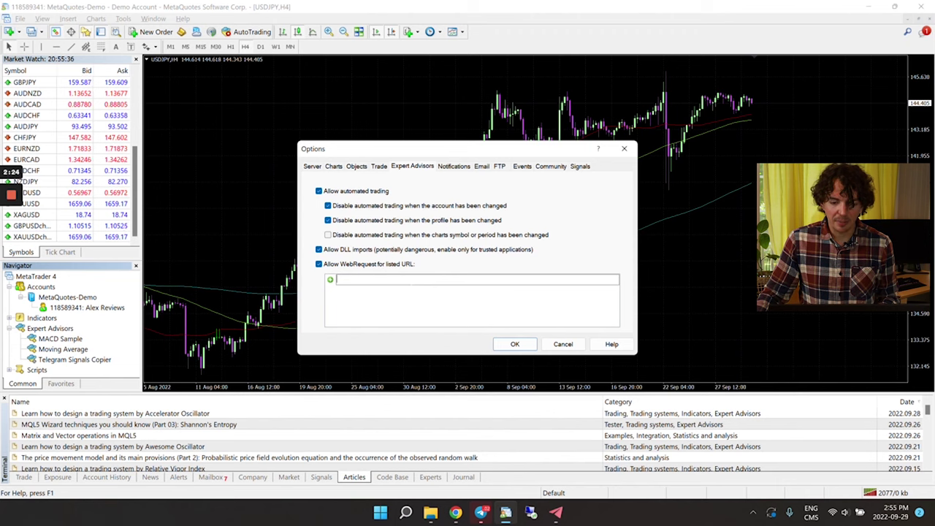
pyautogui.hotkey('ctrl', 'v')
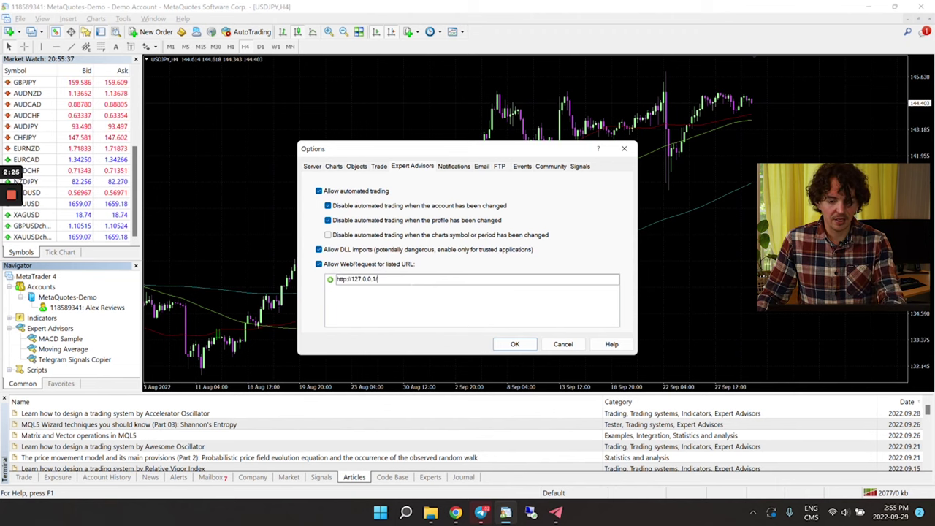
pyautogui.click(411, 320)
pyautogui.click(515, 344)
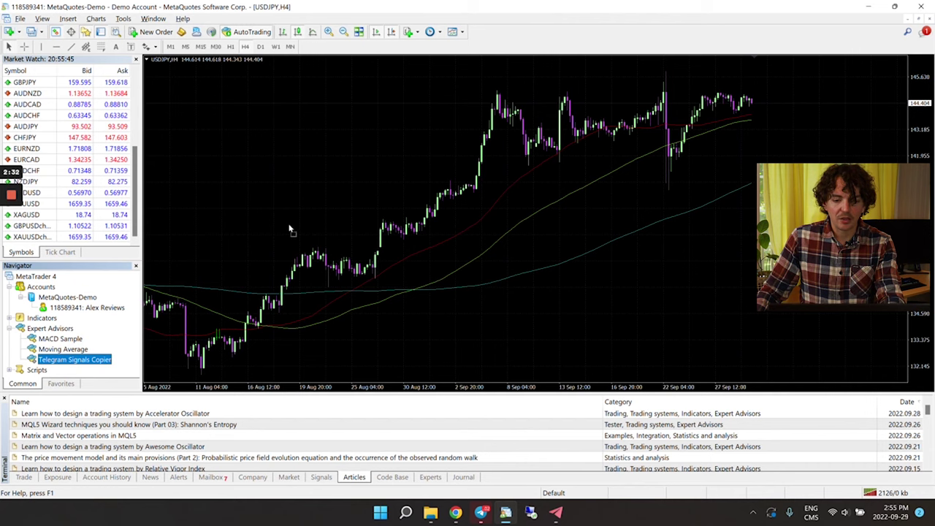
# Attach the Telegram Signals Copier expert advisor to the USDJPY,H4 chart and review its About, Common and Inputs settings
pyautogui.moveTo(289, 230); pyautogui.dragTo(289, 229)
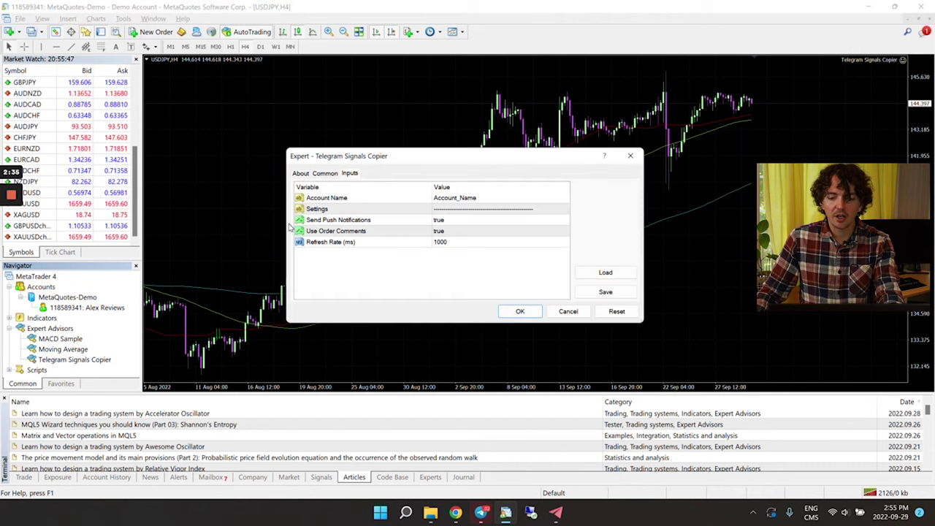
pyautogui.click(301, 174)
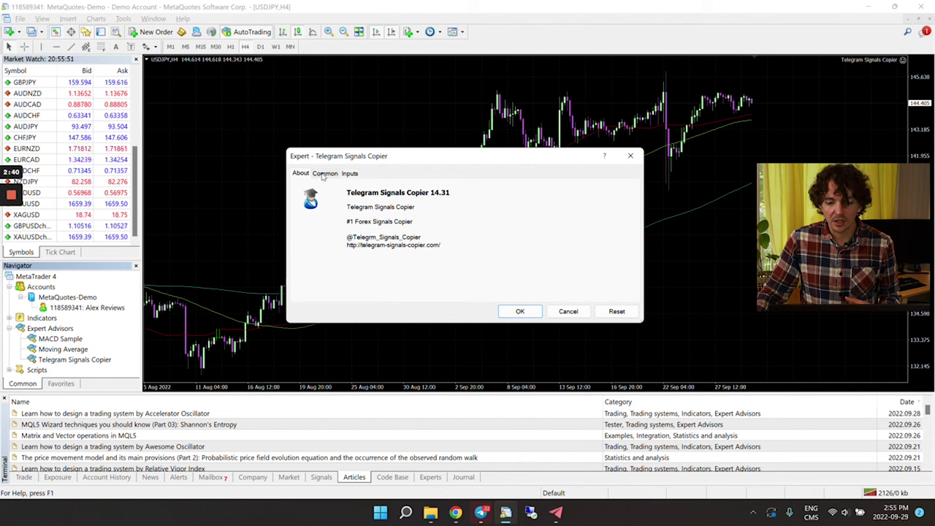
pyautogui.click(323, 174)
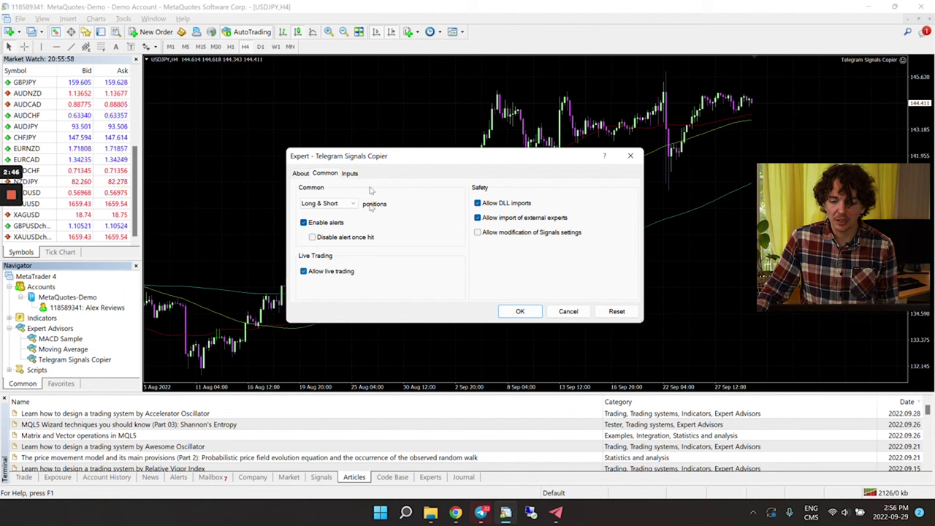
pyautogui.click(349, 174)
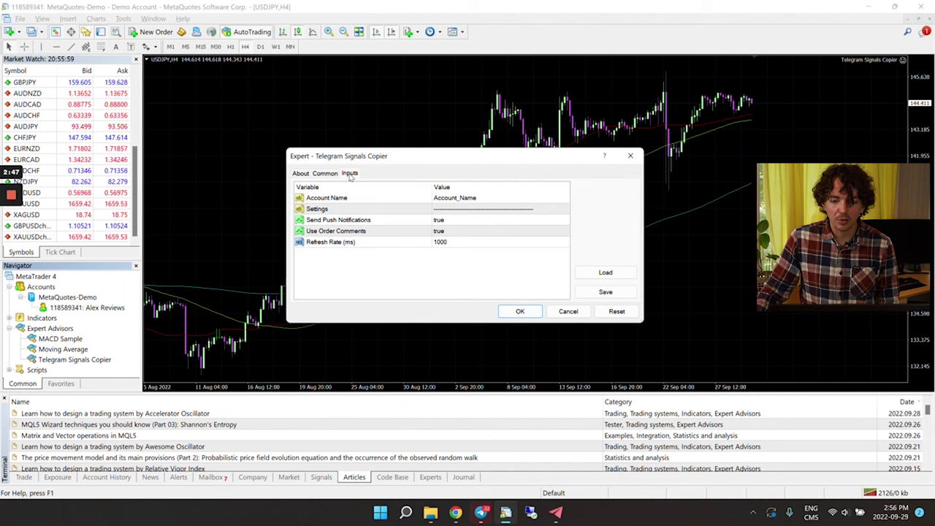
# Check the account's name in the Telegram Signals Copier app and set the expert advisor's Account Name to installinfo
pyautogui.doubleClick(461, 199)
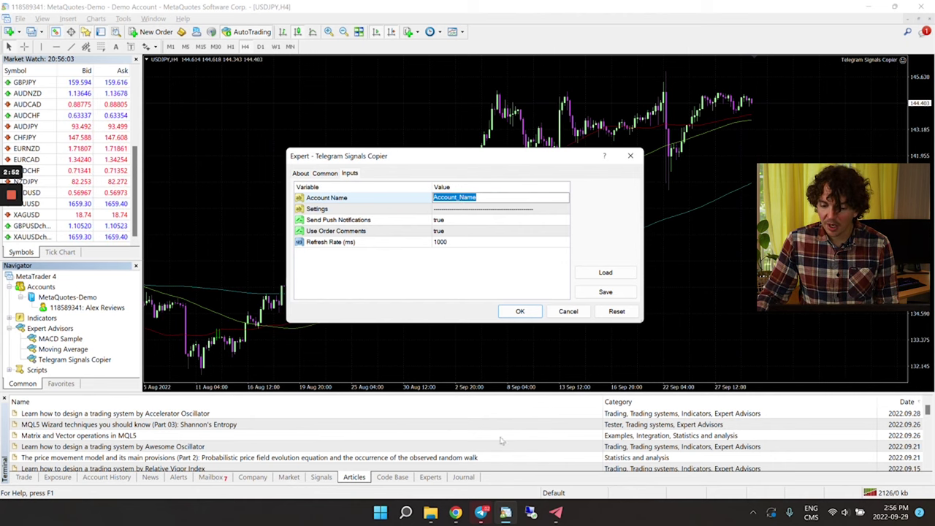
pyautogui.click(556, 512)
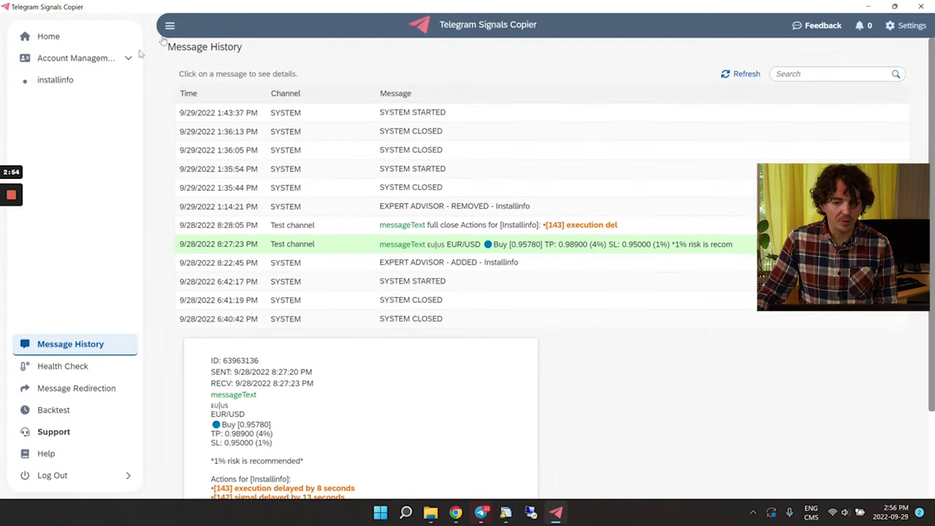
pyautogui.click(55, 79)
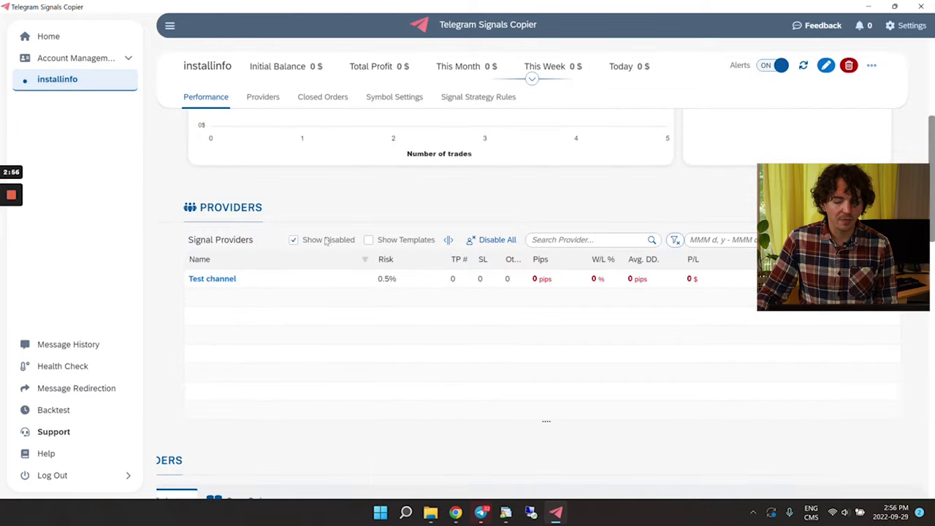
pyautogui.click(556, 512)
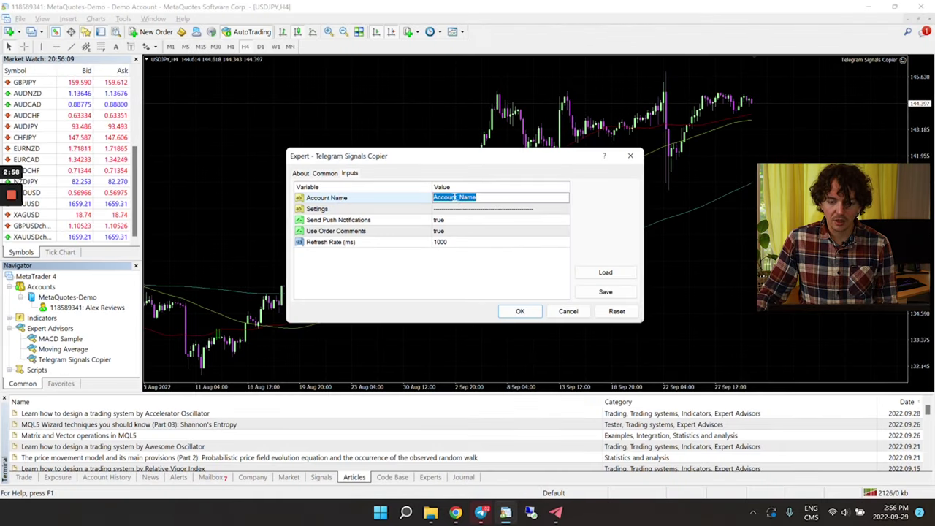
pyautogui.write('installinfo')
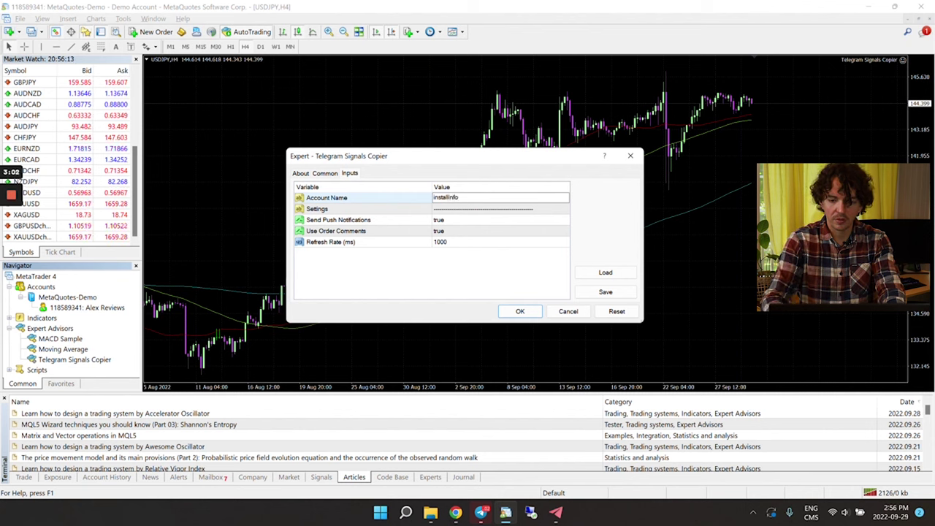
# Set the expert advisor's Use Order Comments input to false and apply its settings
pyautogui.click(473, 254)
pyautogui.click(471, 233)
pyautogui.click(471, 234)
pyautogui.click(471, 234)
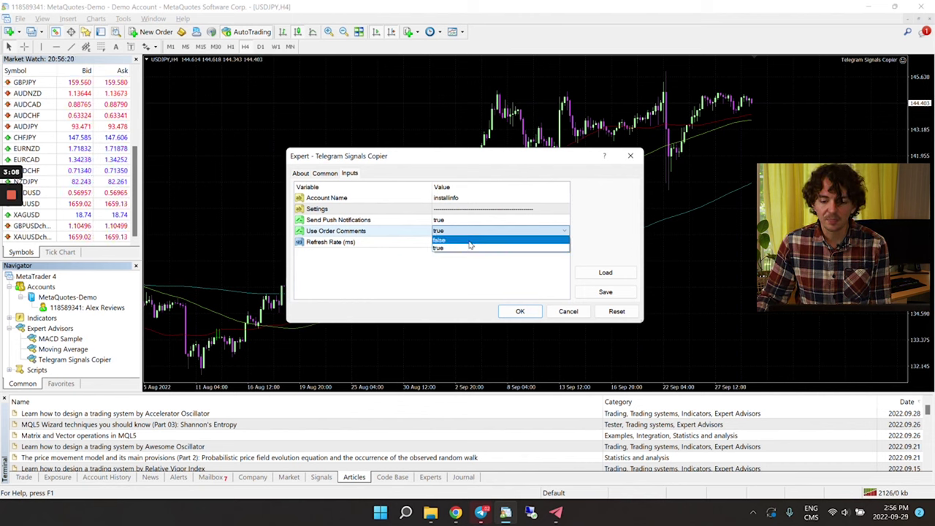
pyautogui.click(471, 240)
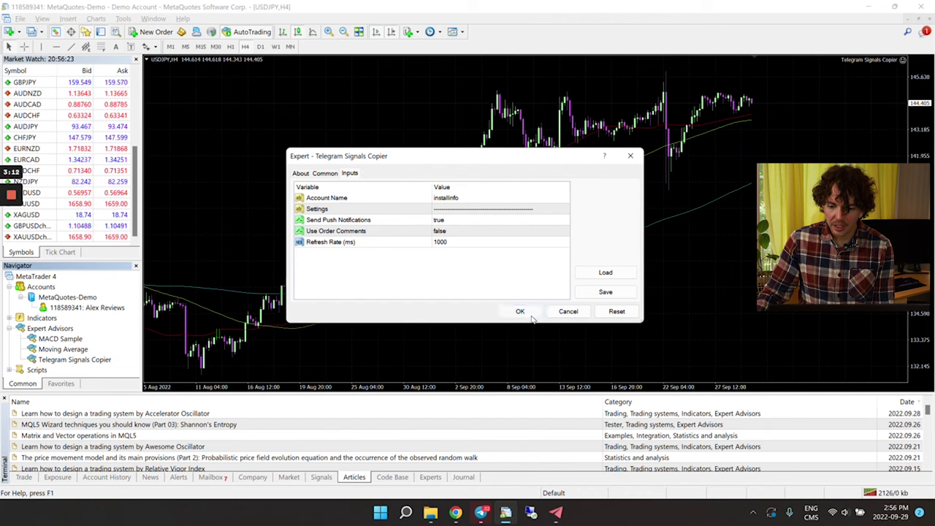
pyautogui.click(519, 311)
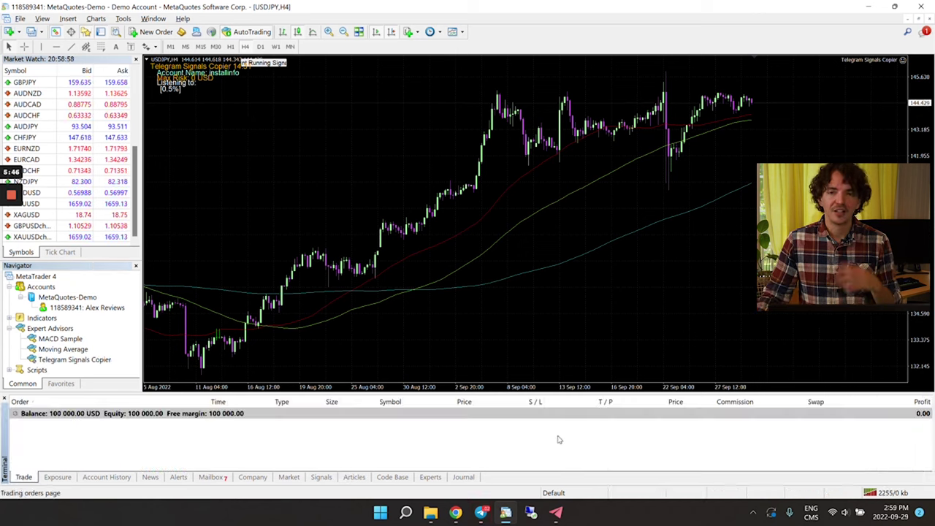
# Switch to Telegram and post an XAUUSD SELL SETUP in Test channel with entry 1786.30, stop loss 1787.00, take profit 1782.80 and a risk management note
pyautogui.click(556, 515)
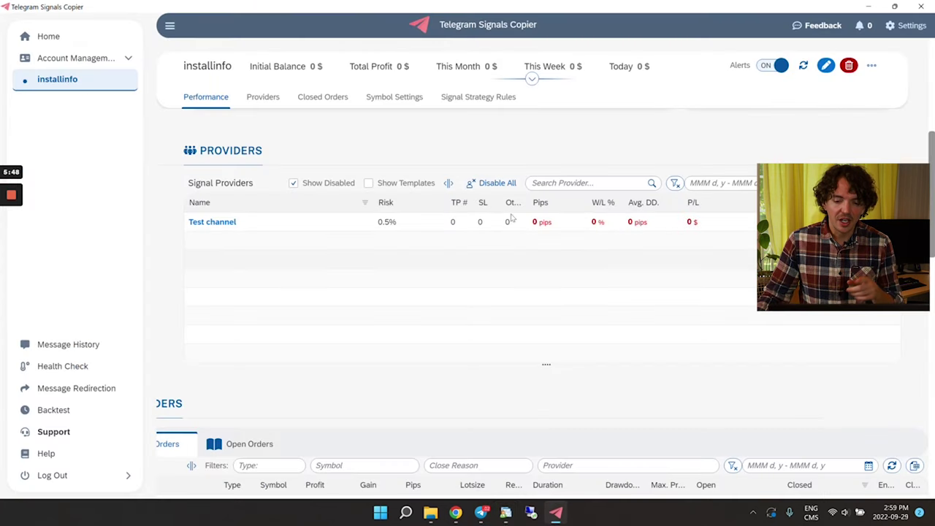
pyautogui.click(551, 514)
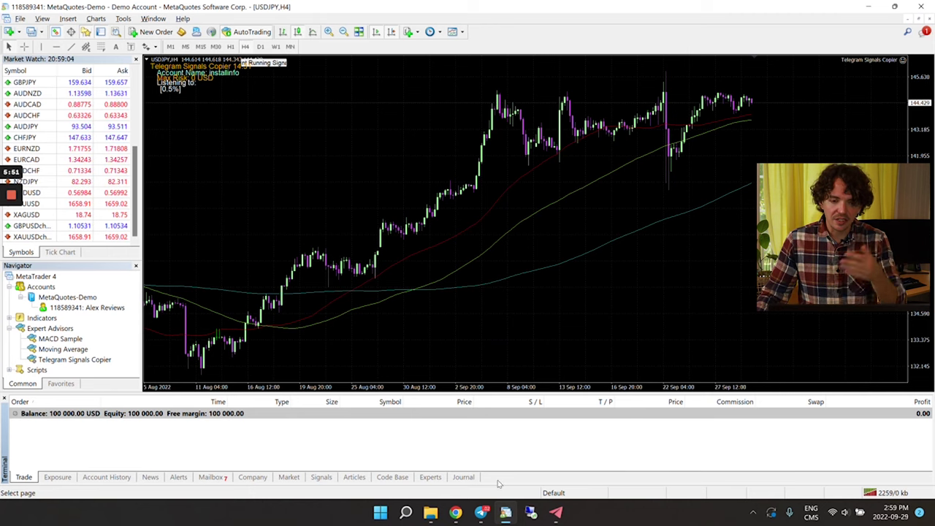
pyautogui.click(481, 515)
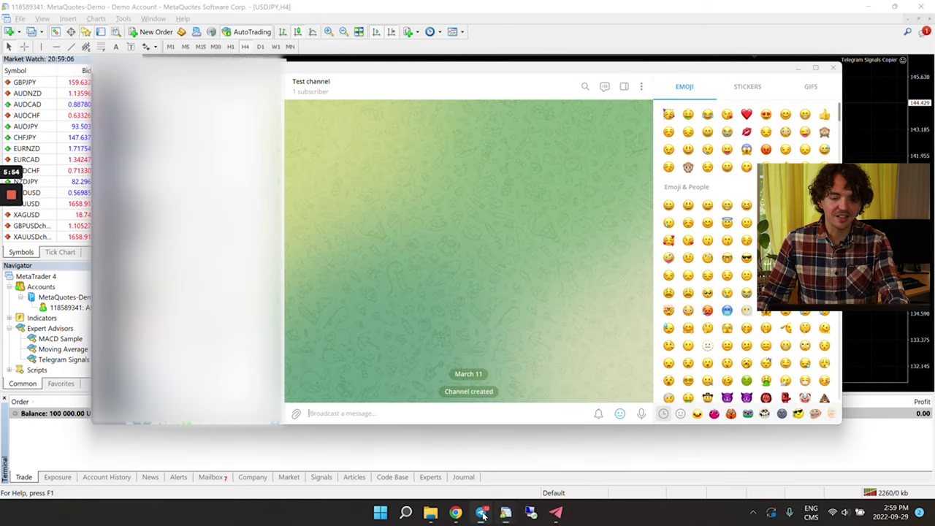
pyautogui.write('XAUUSD SELL SETUP  Entry : 1786.30 ⚠ Stop Loss : 1787.00 ( 7 pip) ✅ Take profit : 1782.80  Note :  Follow proper risk management rules. Never risk more than 1% of your total capital. Money management is the key 🔑 of success.')
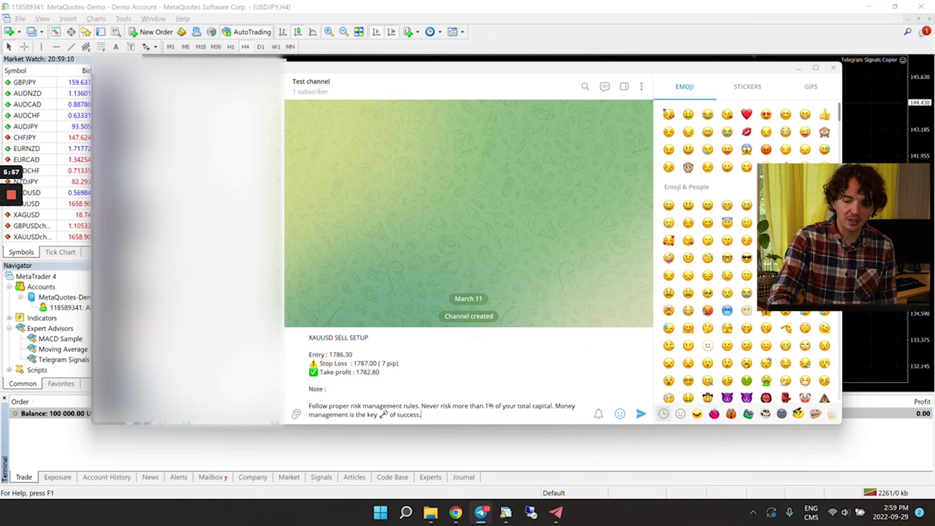
pyautogui.press('Return')
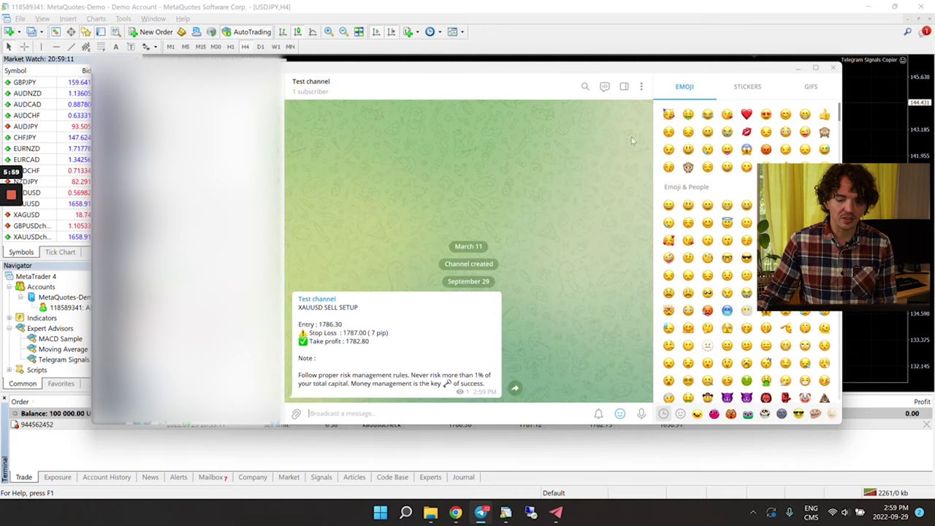
pyautogui.click(801, 66)
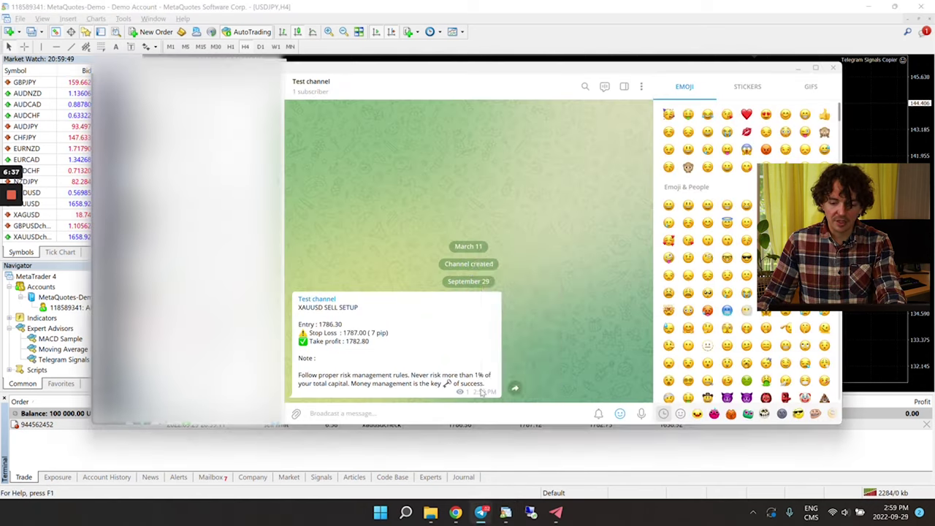
# Reply "full close" to the XAUUSD signal in Test channel and return to MetaTrader 4
pyautogui.rightClick(480, 384)
pyautogui.click(520, 266)
pyautogui.write('full close')
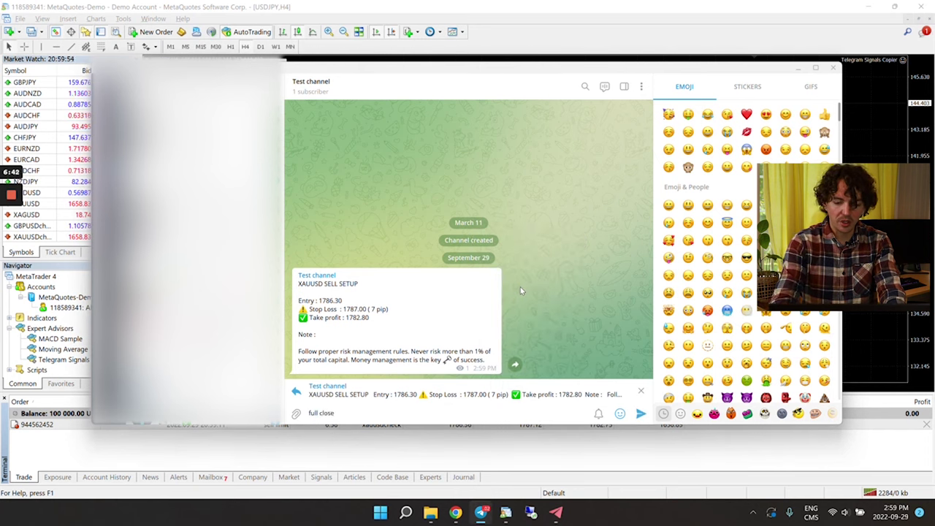
pyautogui.press('Return')
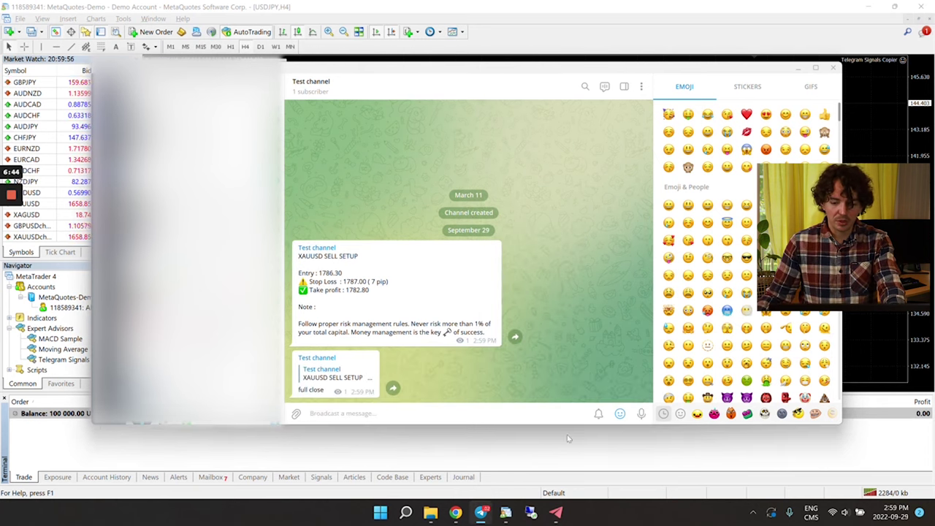
pyautogui.click(565, 468)
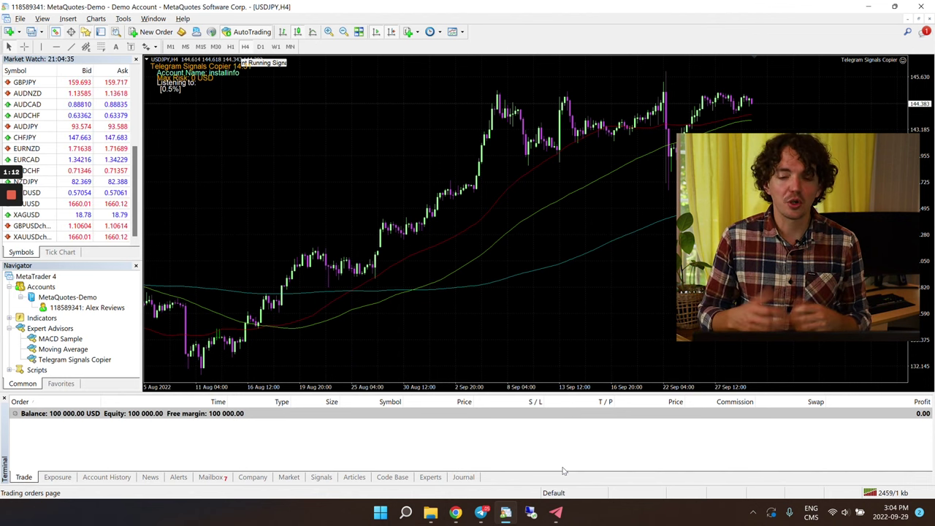
# Switch to Chrome, follow the "Run your Copier on a VPS" link and open InterServer's Windows VPS plans
pyautogui.click(462, 513)
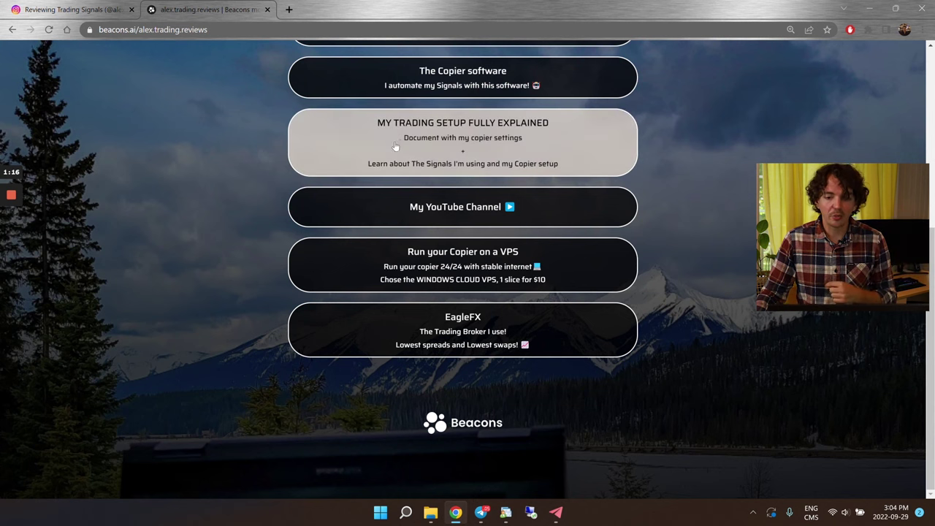
pyautogui.click(466, 264)
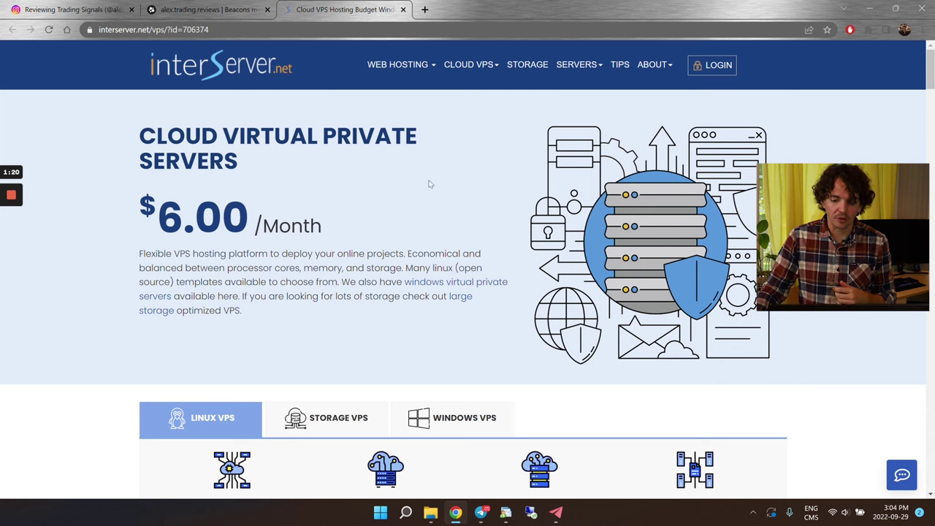
pyautogui.moveTo(477, 58)
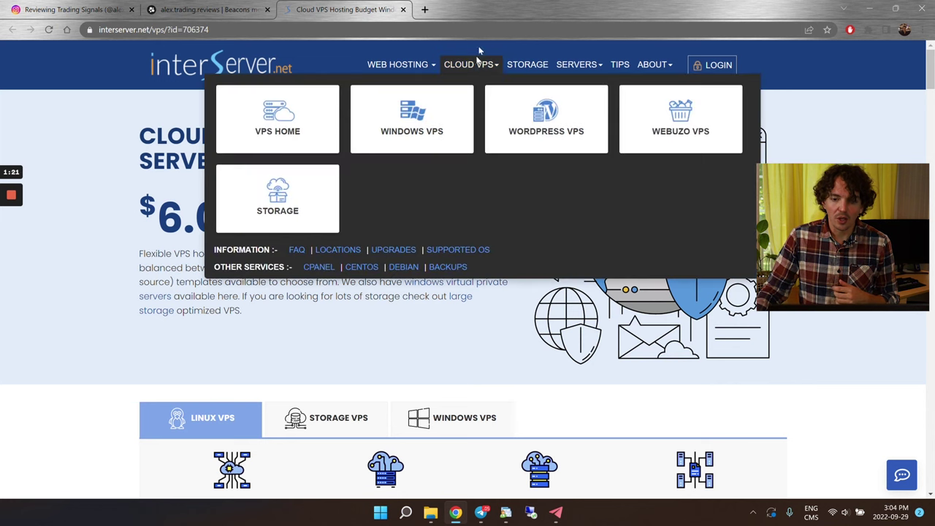
pyautogui.click(420, 126)
pyautogui.scroll(-1, 426, 288)
pyautogui.scroll(-3, 426, 288)
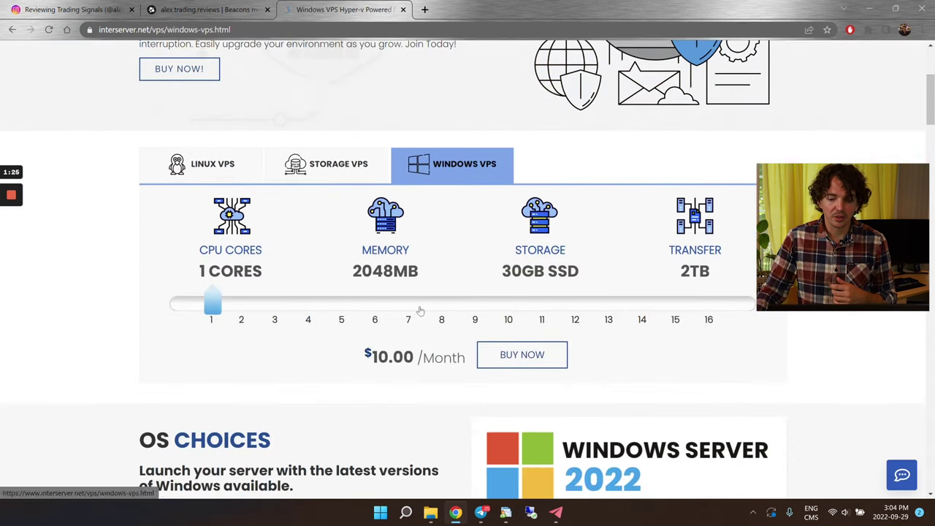
# Choose the Windows VPS plan with 2 CPU cores and proceed to its order form
pyautogui.click(241, 319)
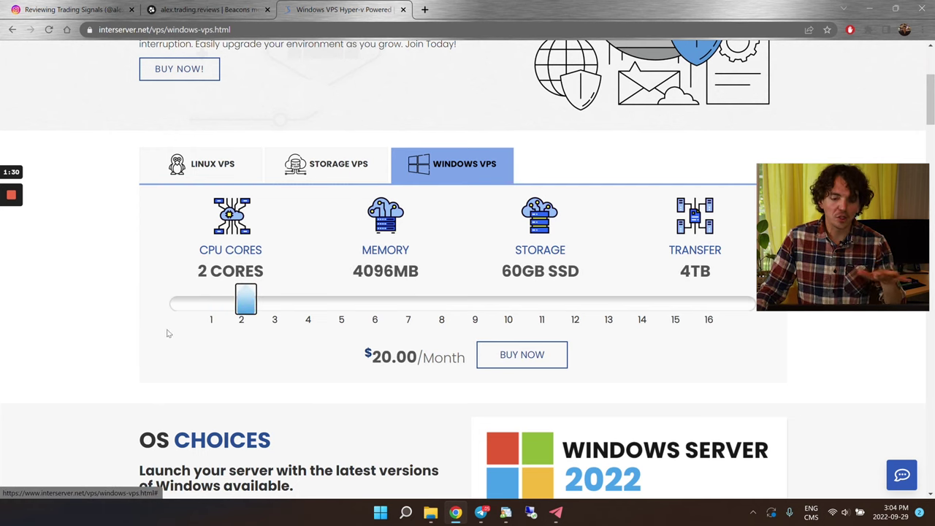
pyautogui.click(214, 315)
pyautogui.click(238, 305)
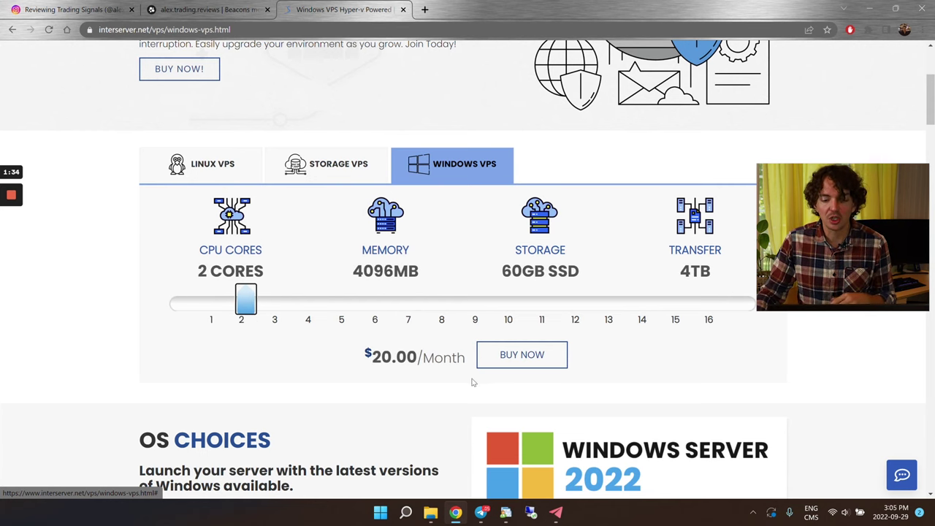
pyautogui.click(541, 363)
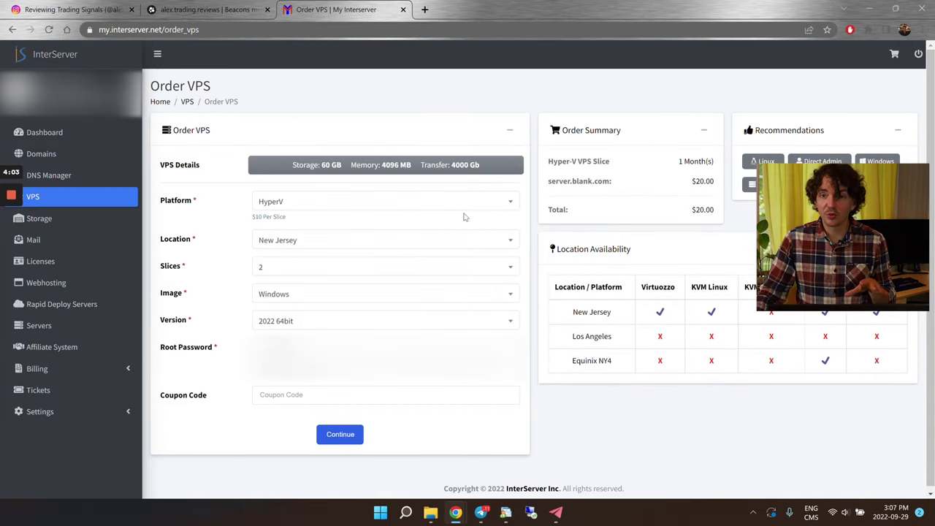
# Select HyperV as the platform and New Jersey as the location, and continue to the VPS order summary
pyautogui.click(399, 205)
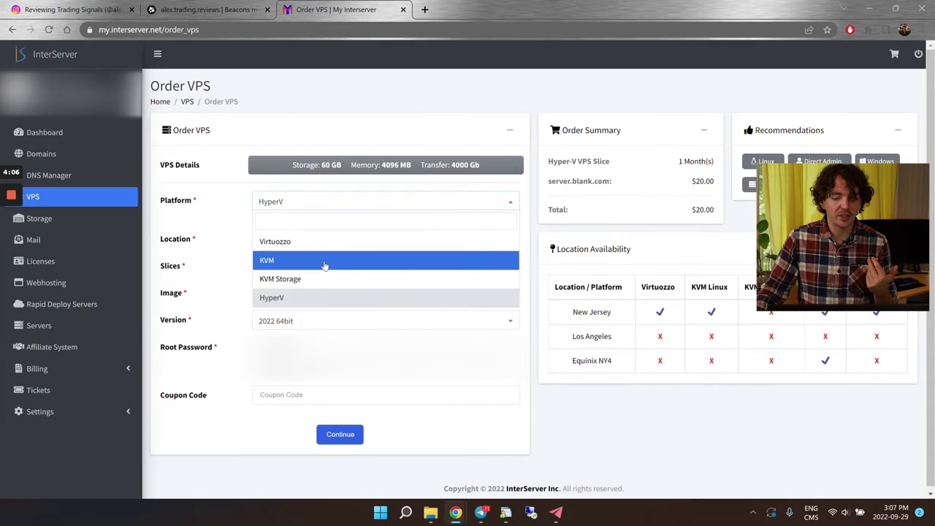
pyautogui.click(307, 299)
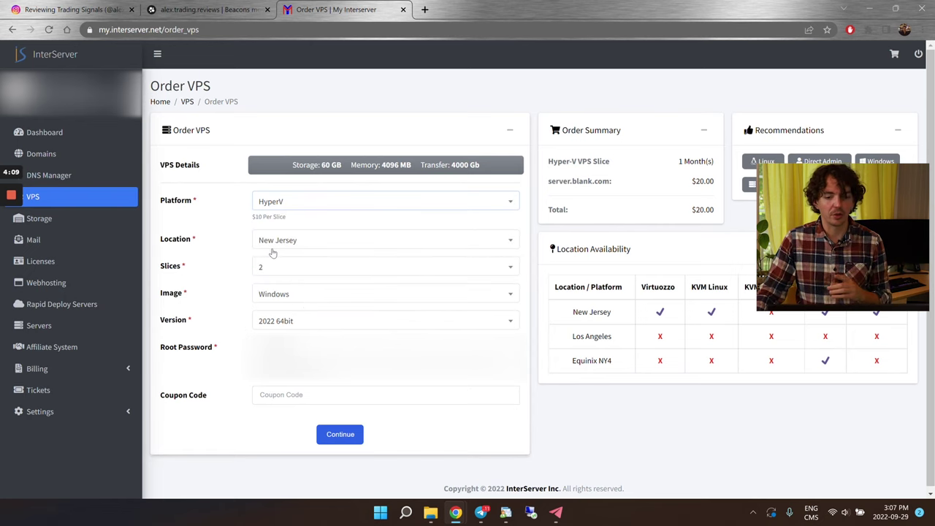
pyautogui.click(323, 245)
pyautogui.click(317, 285)
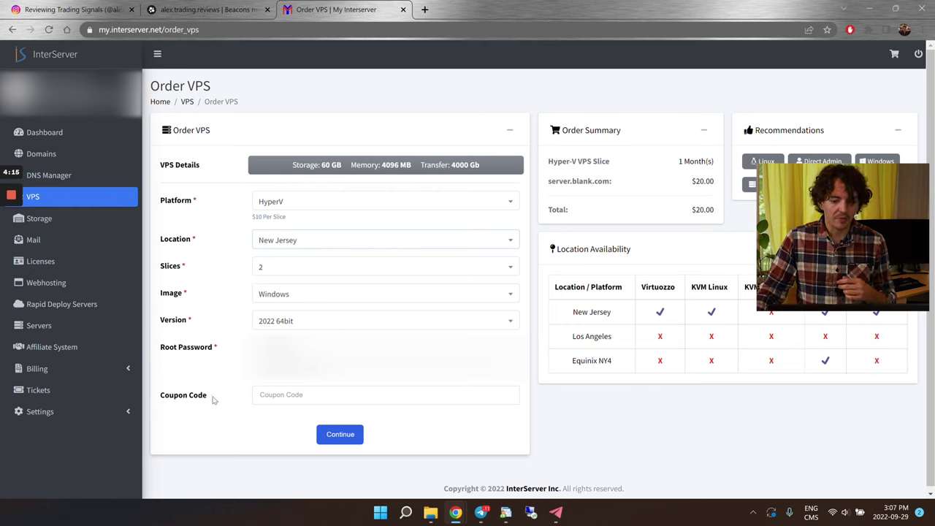
pyautogui.click(318, 438)
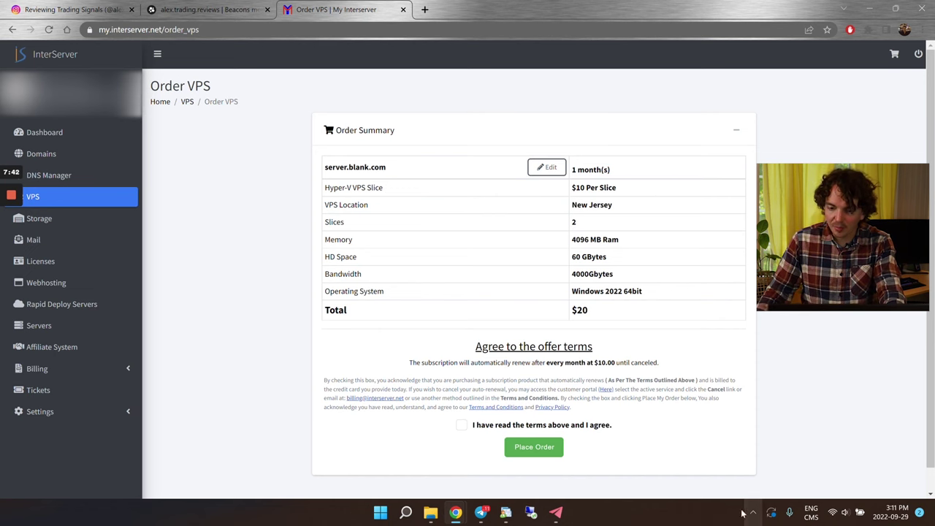
# Minimize Chrome, search Windows for "remote" and open Remote Desktop Connection
pyautogui.click(455, 512)
pyautogui.click(380, 512)
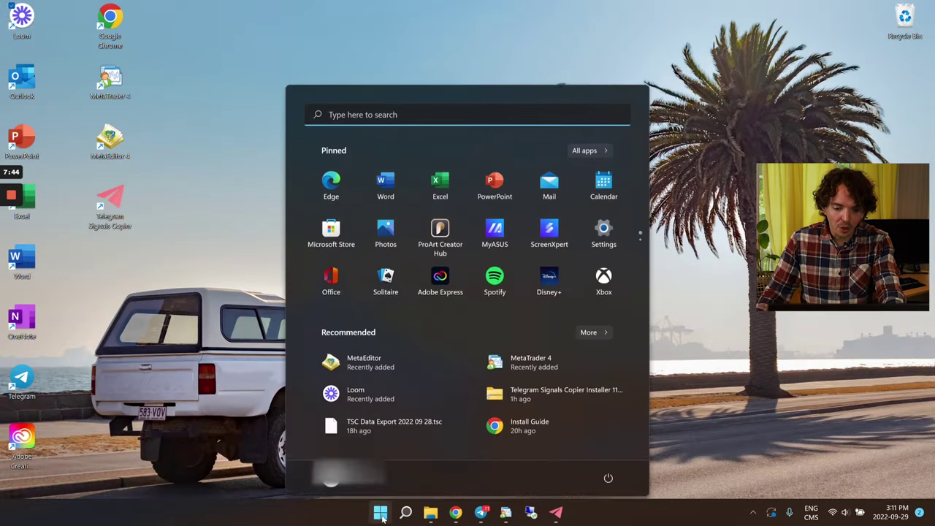
pyautogui.click(388, 114)
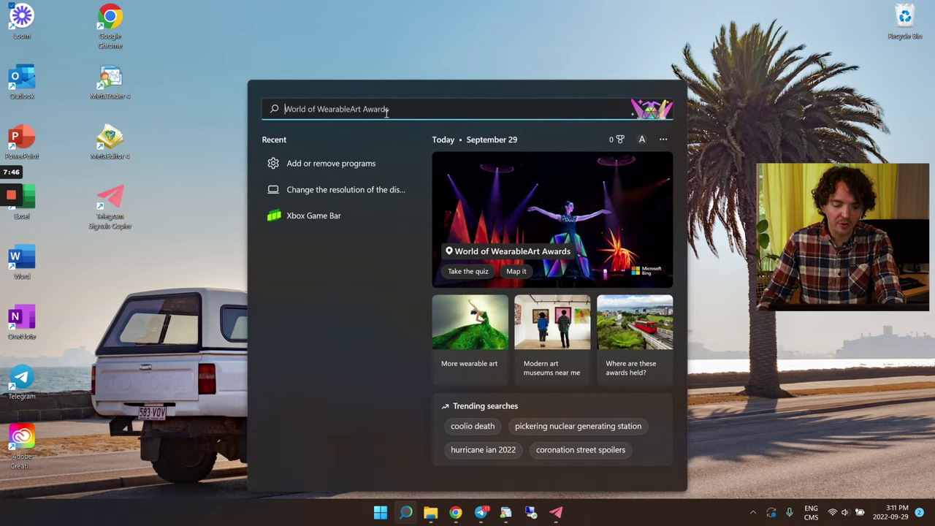
pyautogui.write('remote')
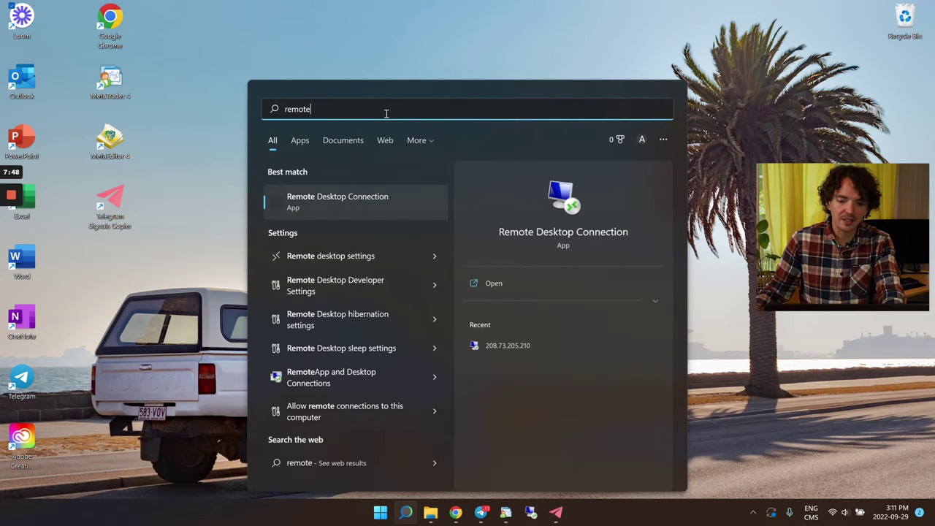
pyautogui.click(355, 209)
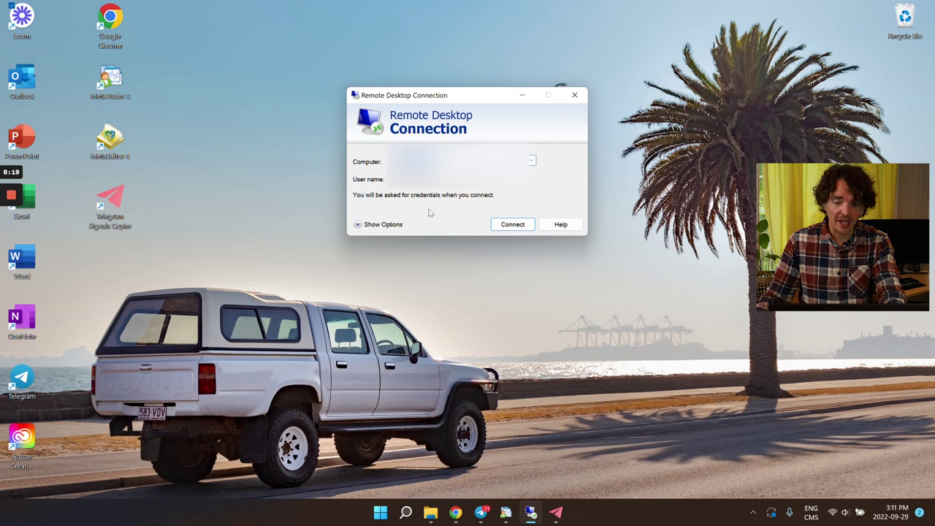
# Show the connection options, allow credentials to be saved and connect to the VPS
pyautogui.click(383, 224)
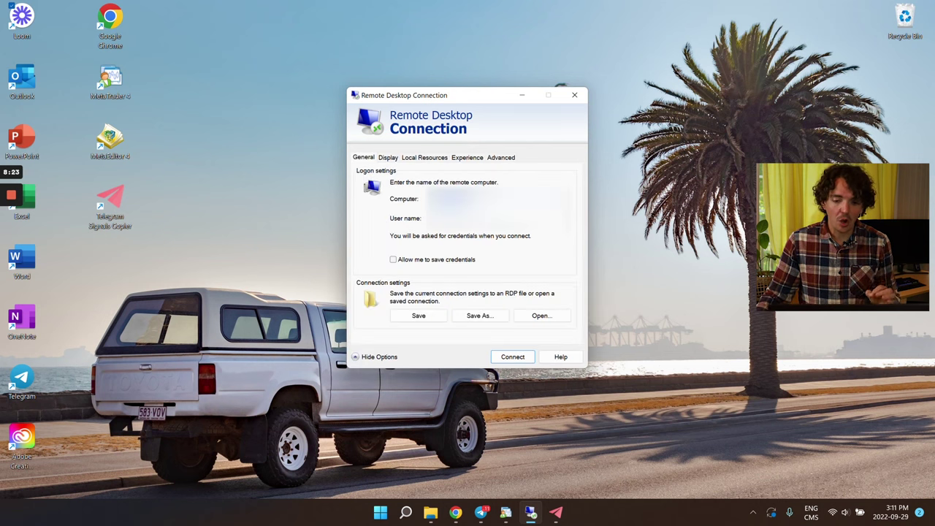
pyautogui.click(405, 264)
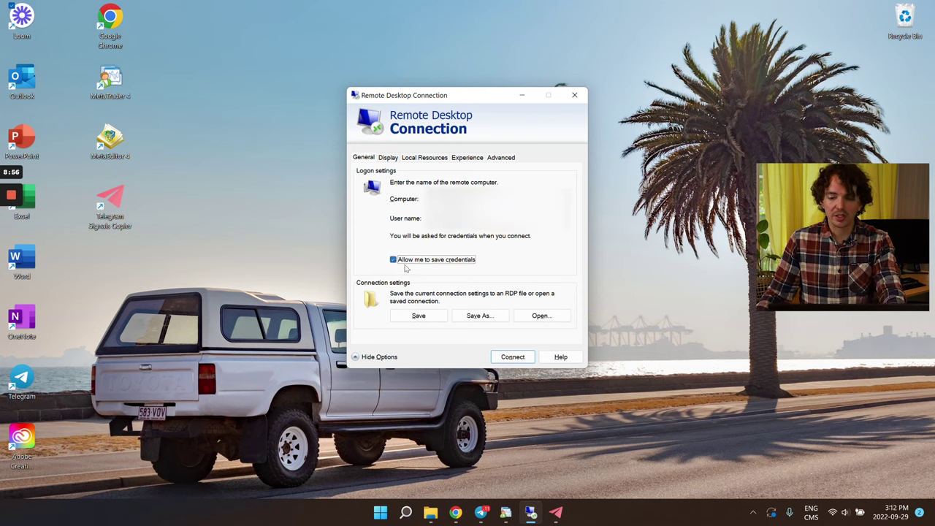
pyautogui.click(529, 356)
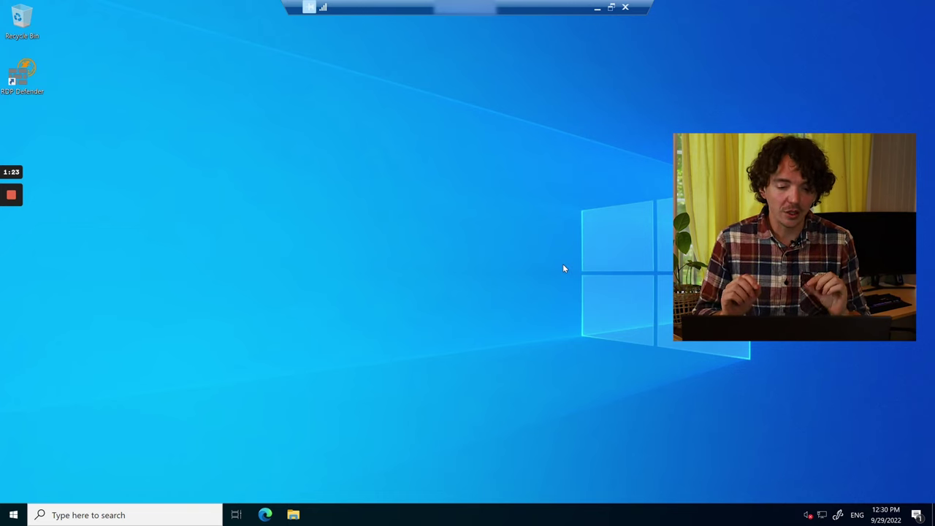
# Open Command Prompt on the VPS and run sconfig
pyautogui.click(108, 506)
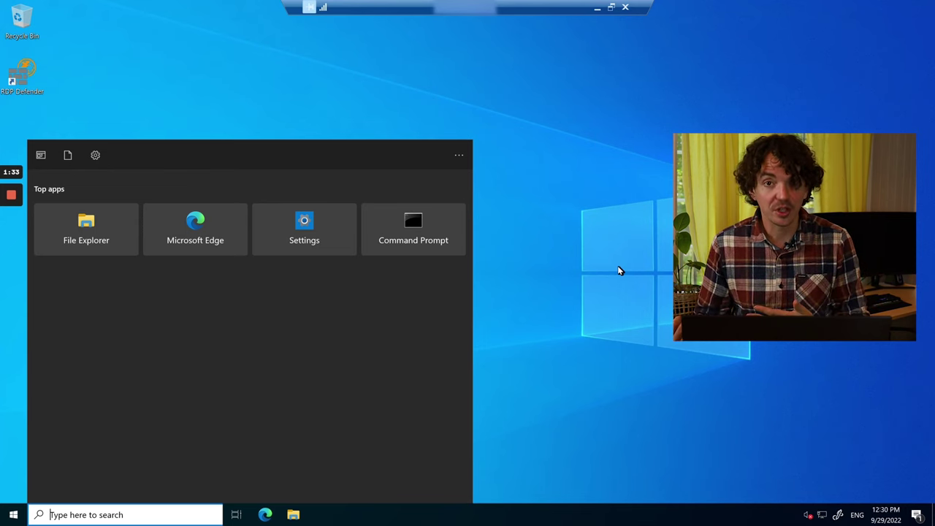
pyautogui.write('cm')
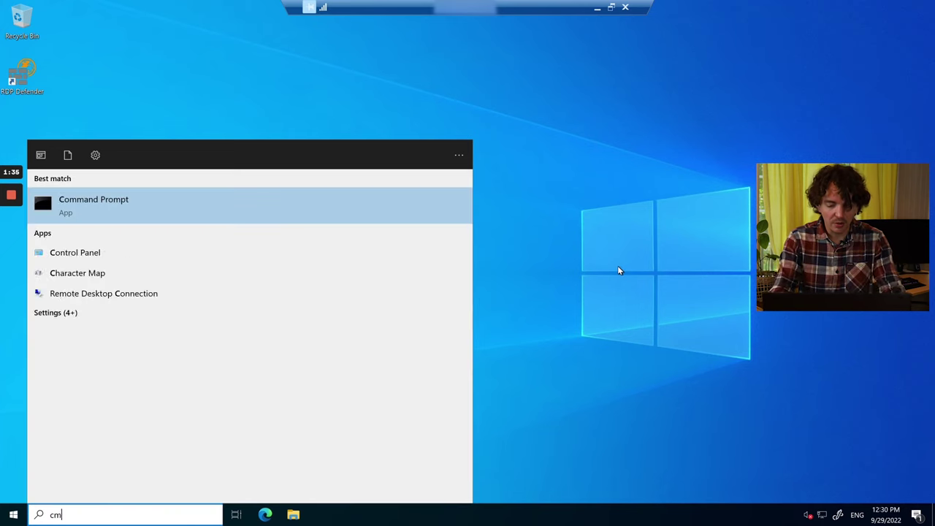
pyautogui.write('d')
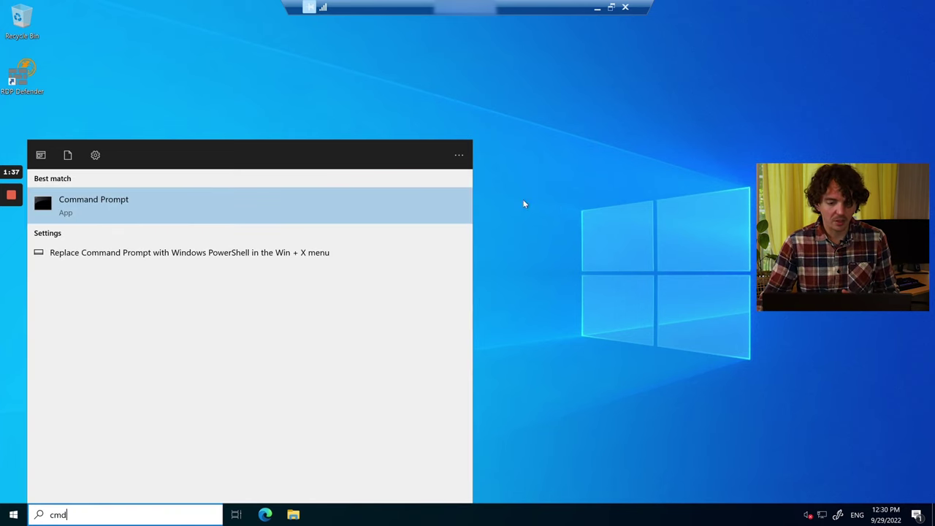
pyautogui.click(328, 211)
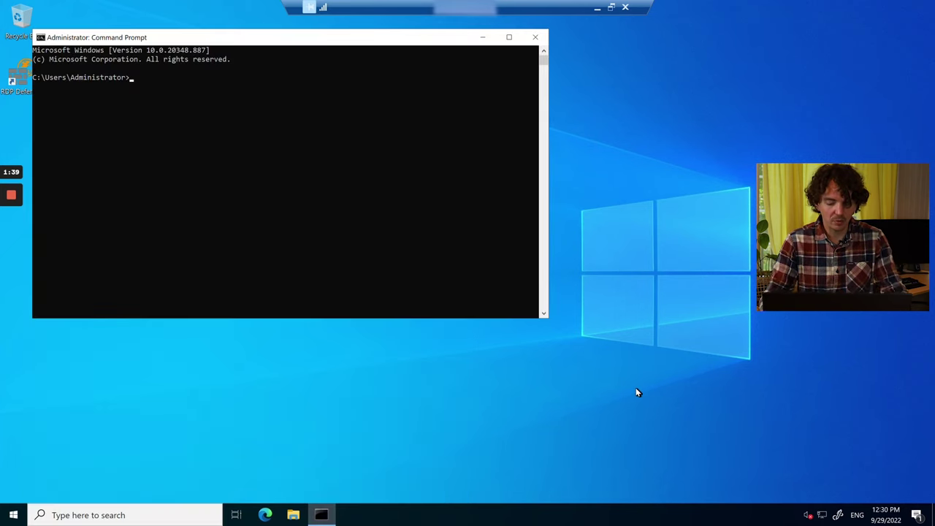
pyautogui.write('sconf')
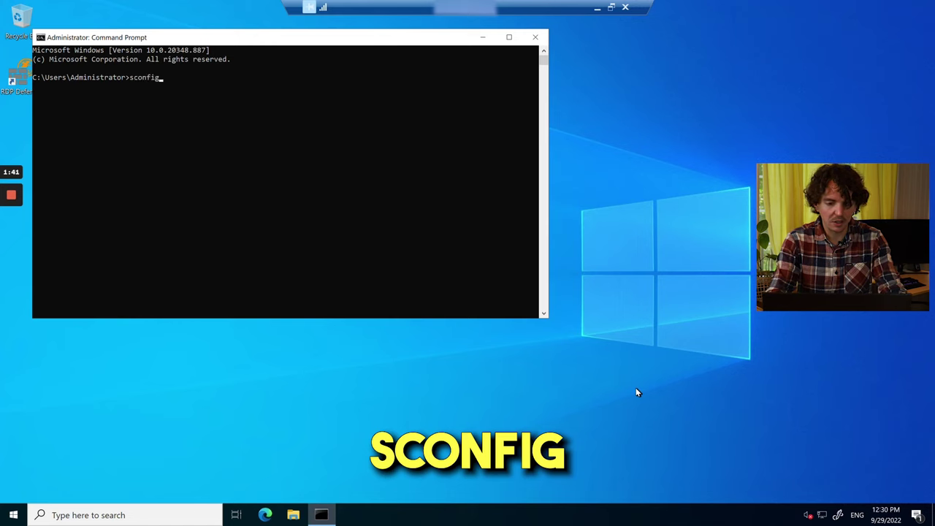
pyautogui.write('ig')
pyautogui.press('Return')
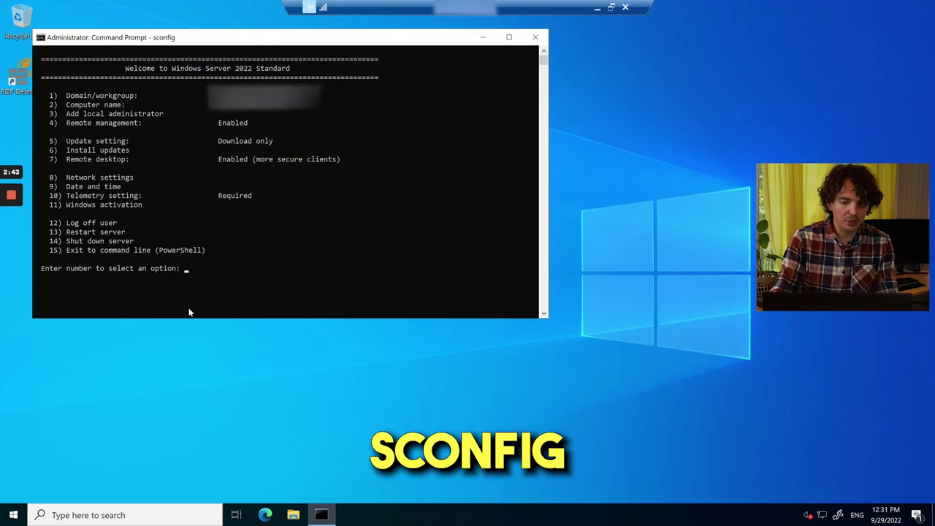
# Set the server's update setting (option 5) to Manual (option 3) and acknowledge the change
pyautogui.write('5')
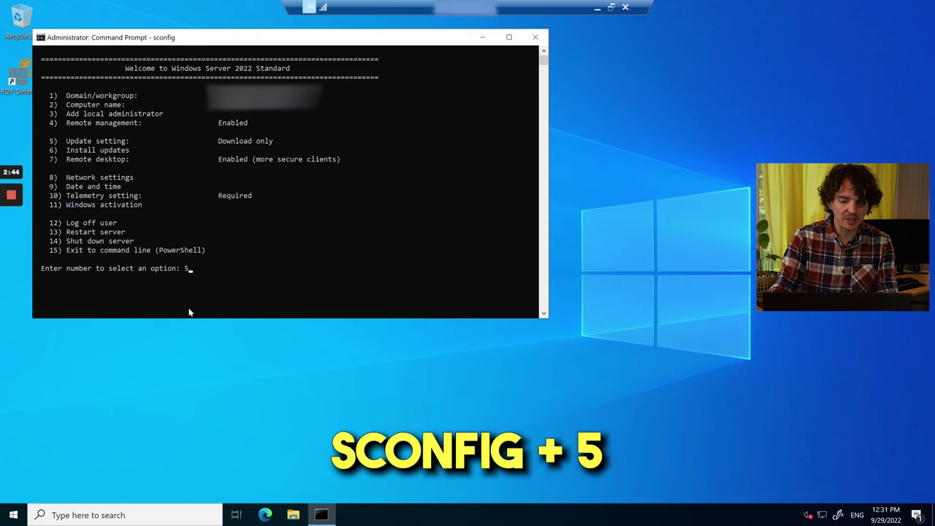
pyautogui.press('Return')
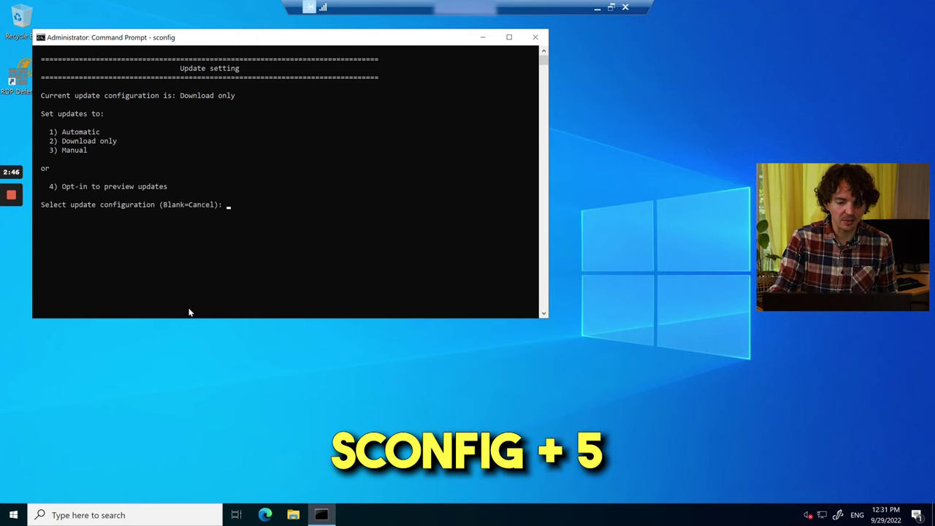
pyautogui.write('3')
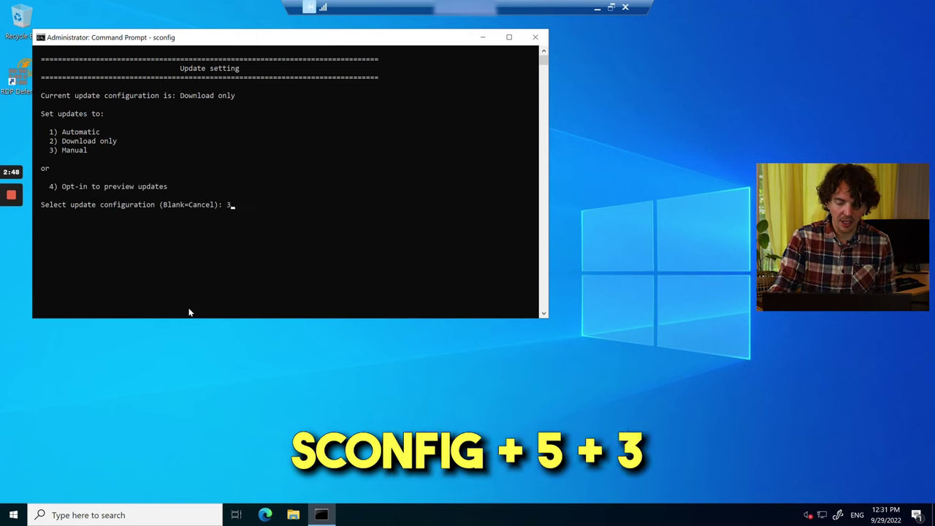
pyautogui.press('Return')
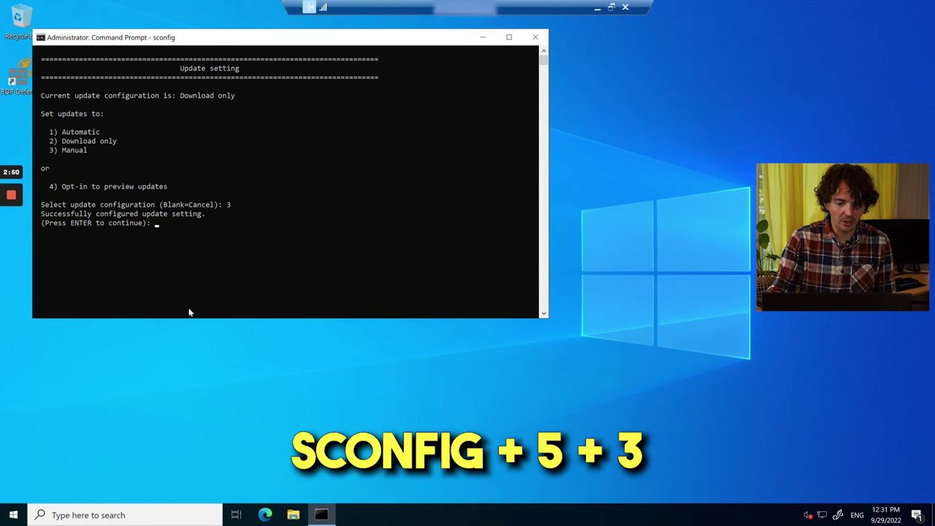
pyautogui.press('Return')
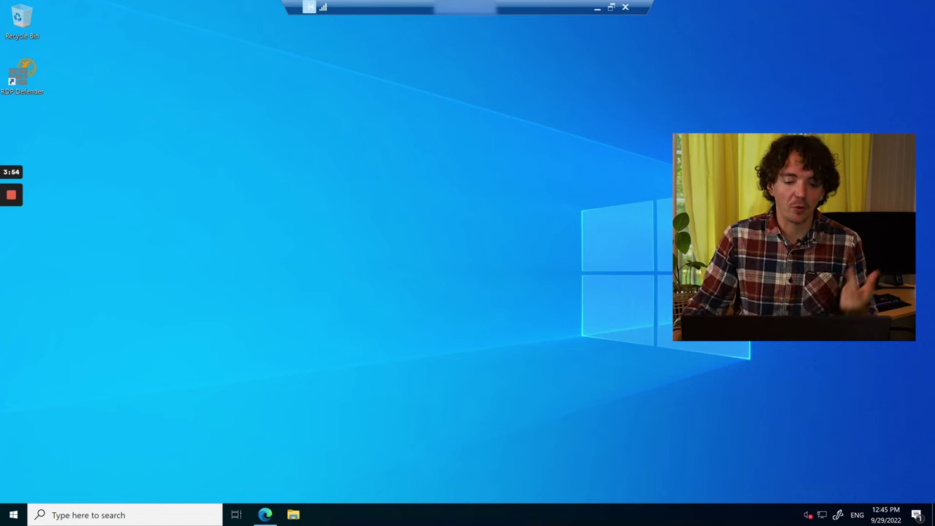
# Open Edge on the VPS and search the web for "eaglefx mt4 download"
pyautogui.click(264, 515)
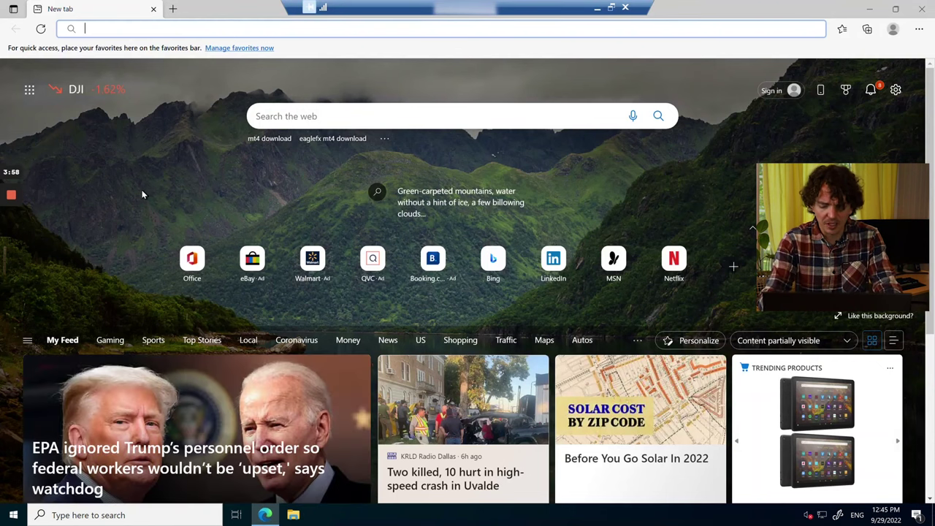
pyautogui.write('eaglefx mt4 download')
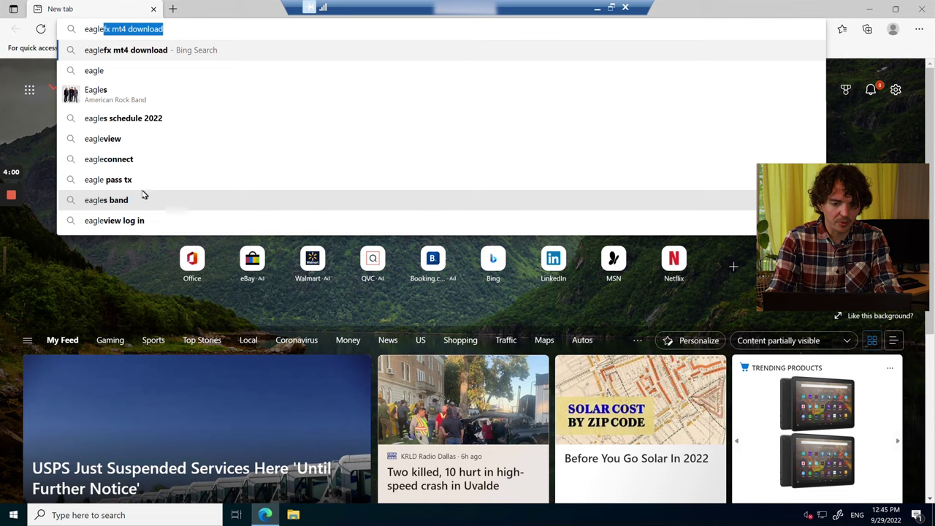
pyautogui.press('Return')
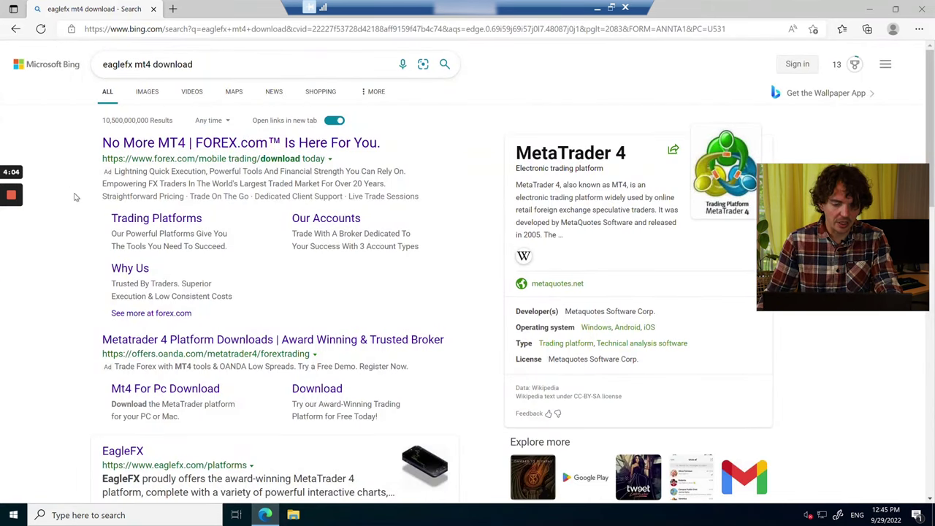
pyautogui.scroll(-4, 81, 205)
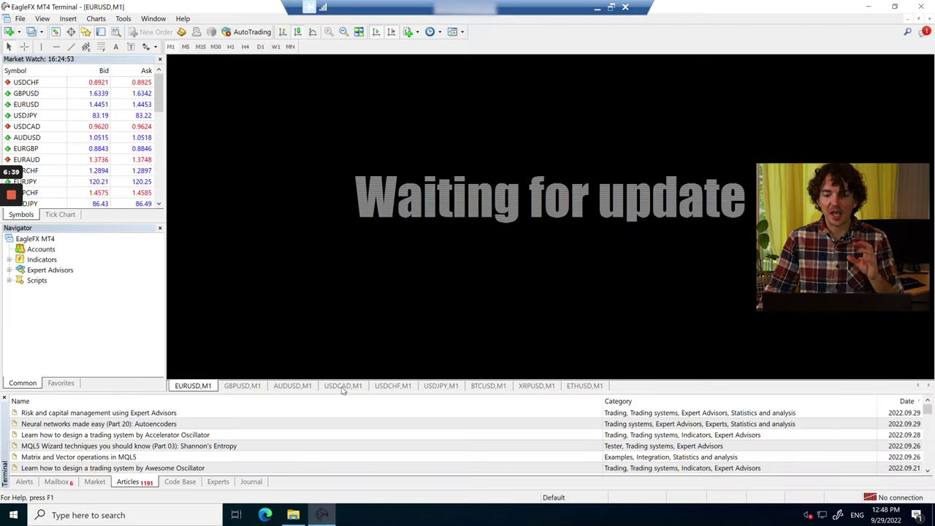
# Minimize the EagleFX terminal and the remote session, and copy the copier's download link from the Telegram Signals Copier Bot chat
pyautogui.click(868, 7)
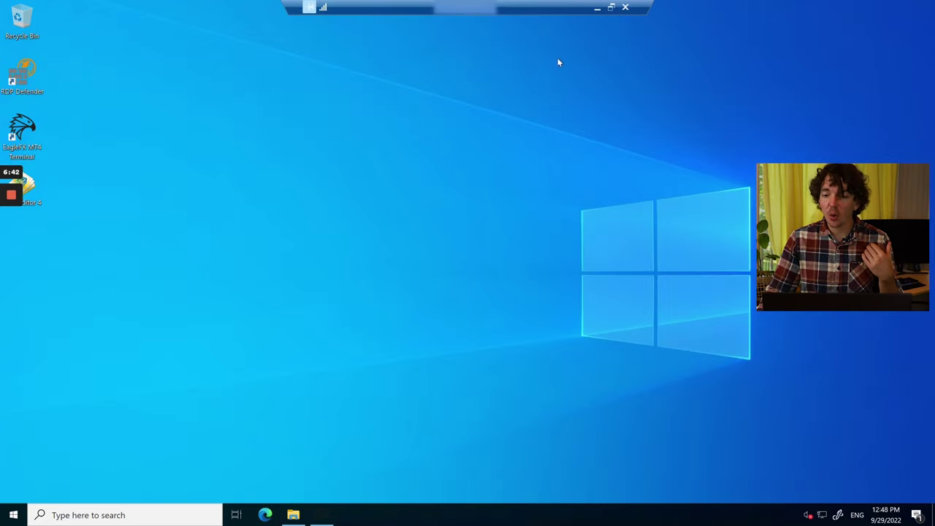
pyautogui.click(598, 9)
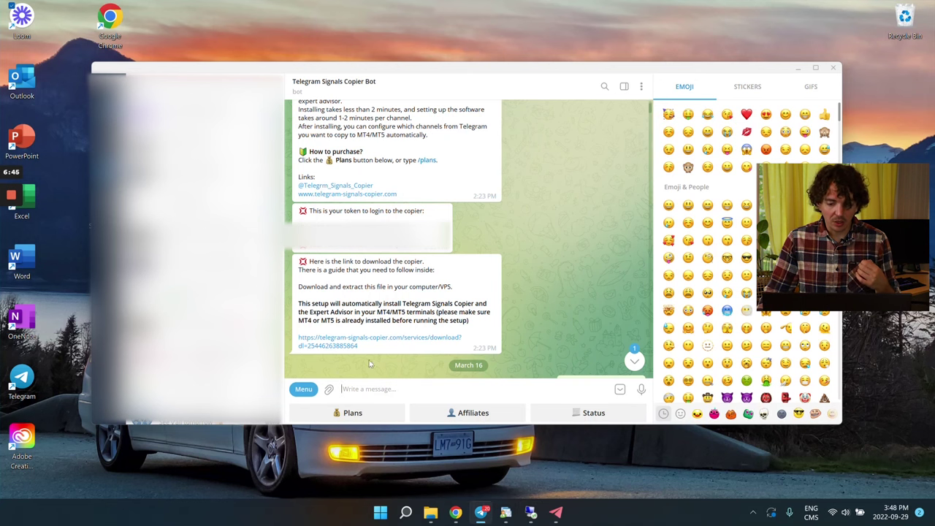
pyautogui.moveTo(358, 346); pyautogui.dragTo(298, 337)
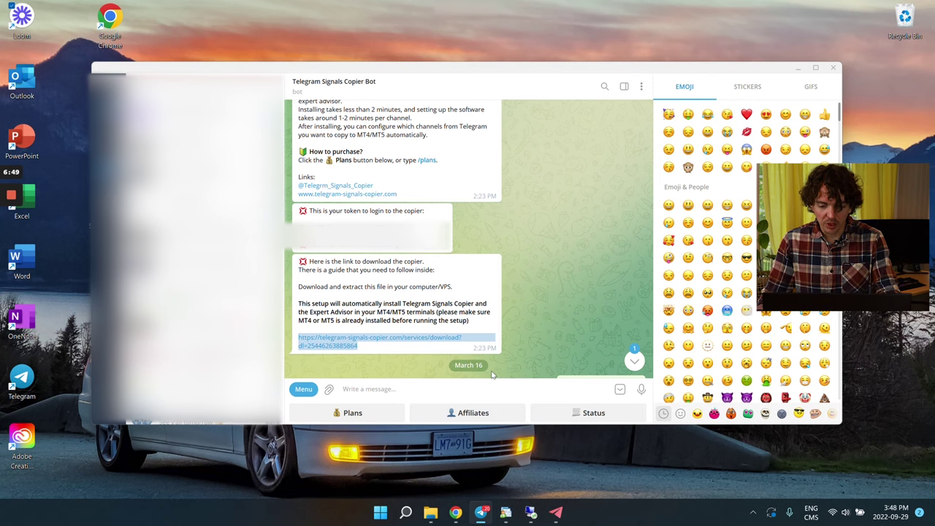
# Return to the remote VPS session and open the copied Telegram Signals Copier download link in Edge
pyautogui.moveTo(456, 513)
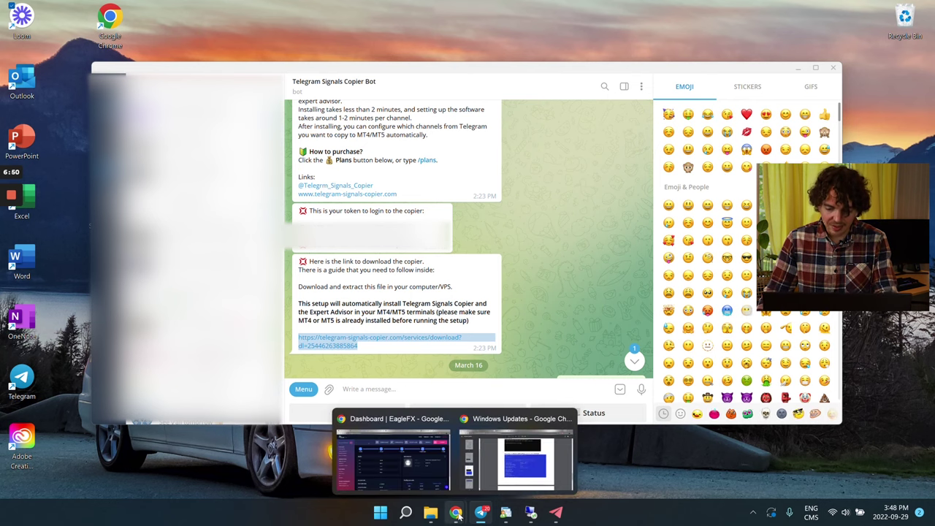
pyautogui.click(530, 513)
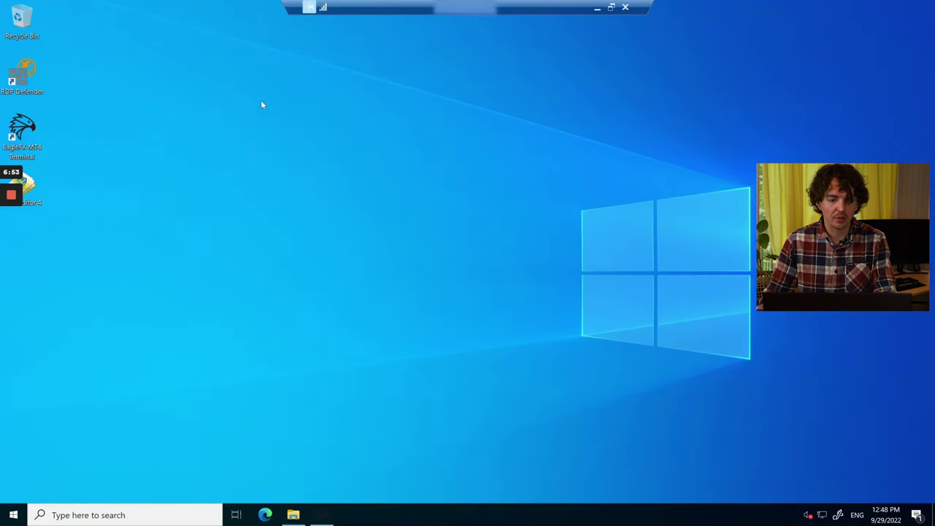
pyautogui.click(265, 515)
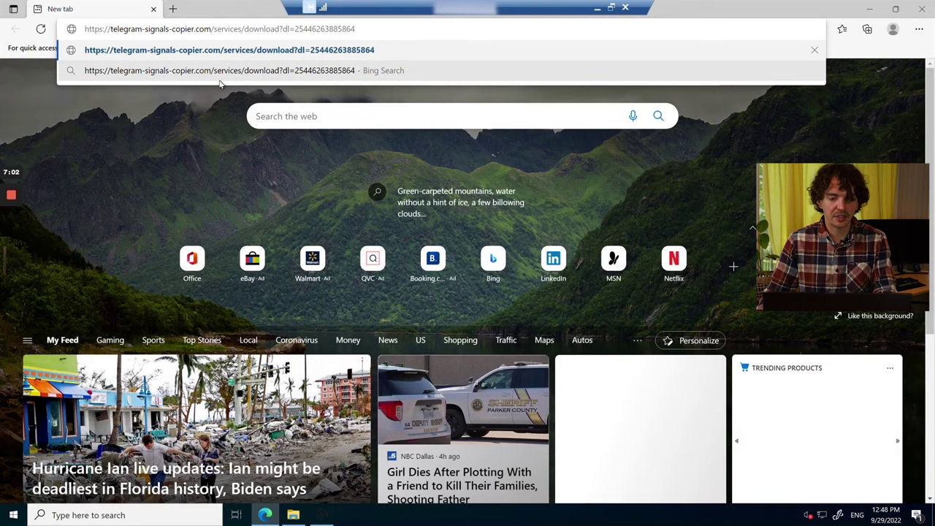
pyautogui.press('Return')
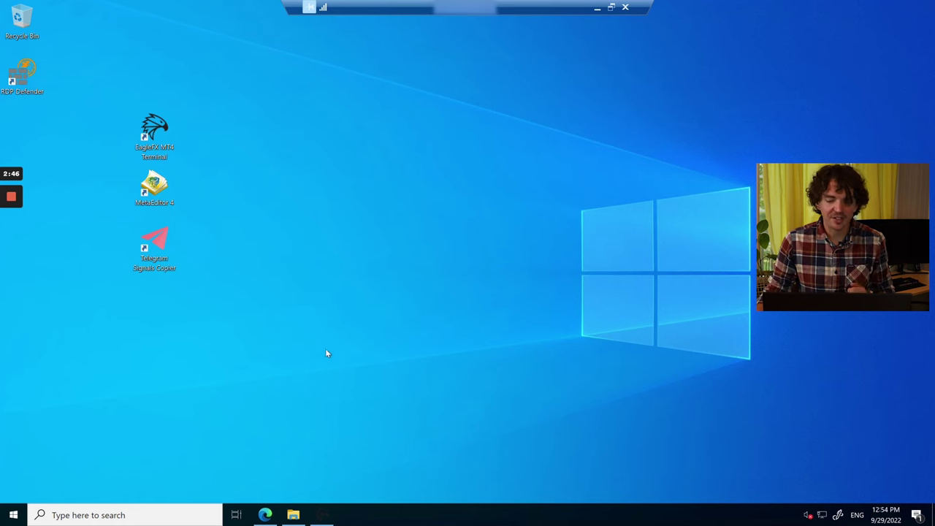
# Restart the EagleFX MT4 terminal on the VPS and dismiss its account-opening and login dialogs
pyautogui.click(322, 515)
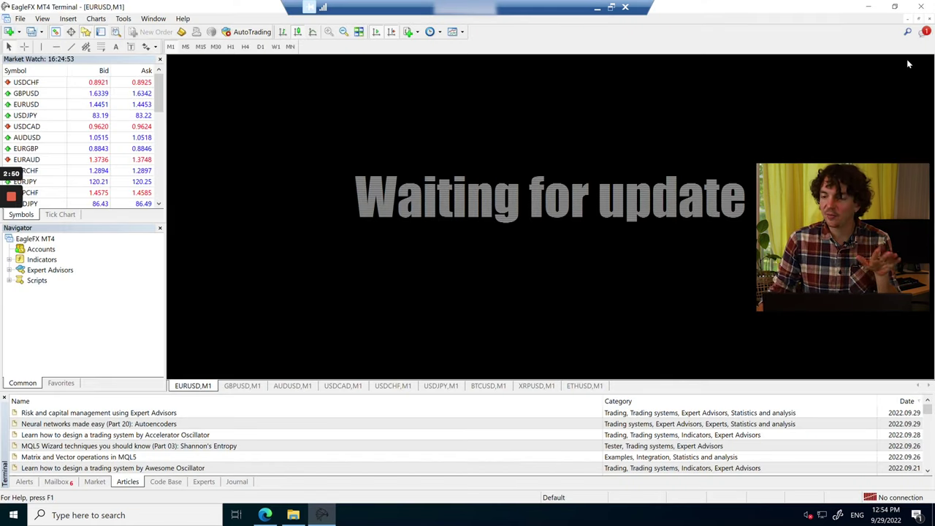
pyautogui.click(922, 8)
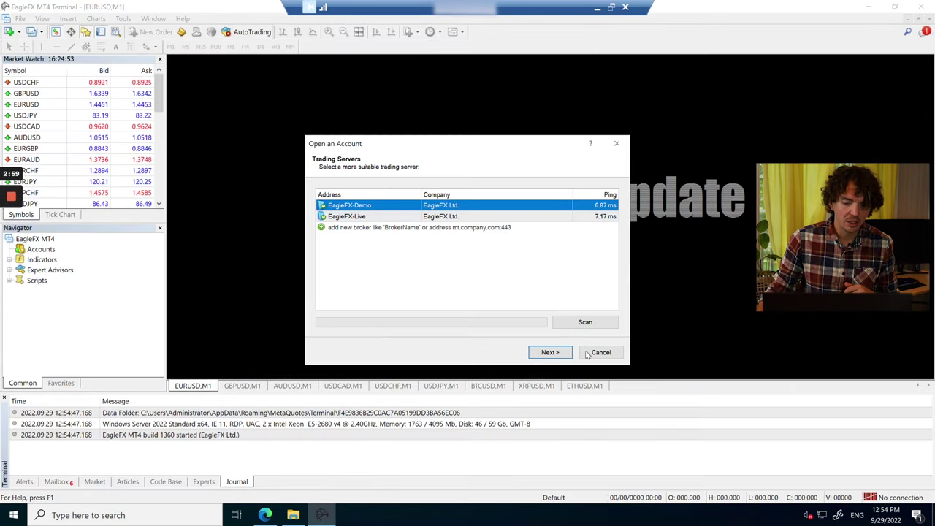
pyautogui.click(597, 351)
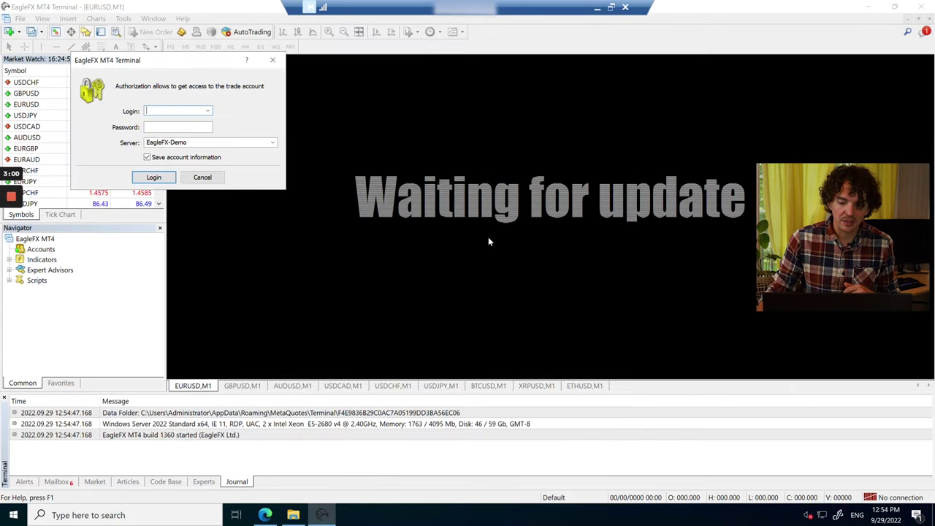
pyautogui.click(202, 176)
# Check the Expert Advisors list in the Navigator for Telegram Signals Copier, and minimize the terminal
pyautogui.click(49, 271)
pyautogui.doubleClick(49, 270)
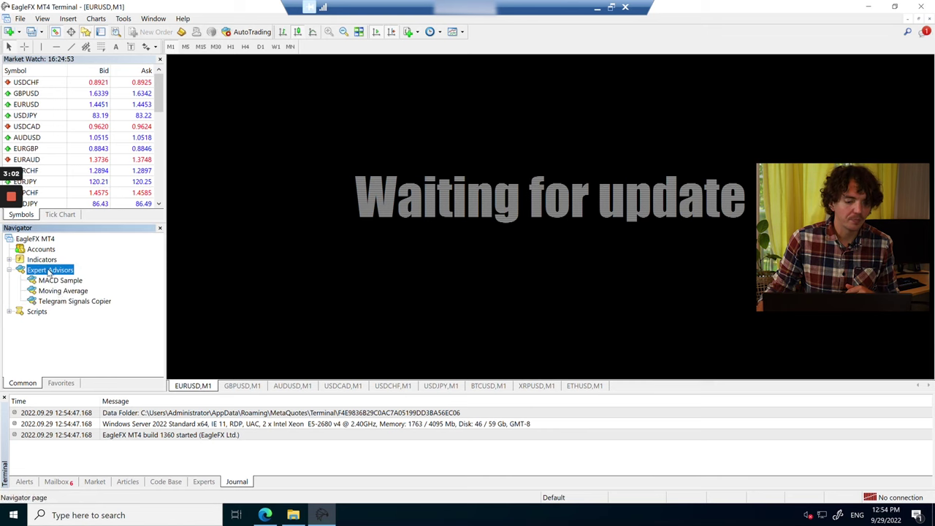
pyautogui.click(70, 302)
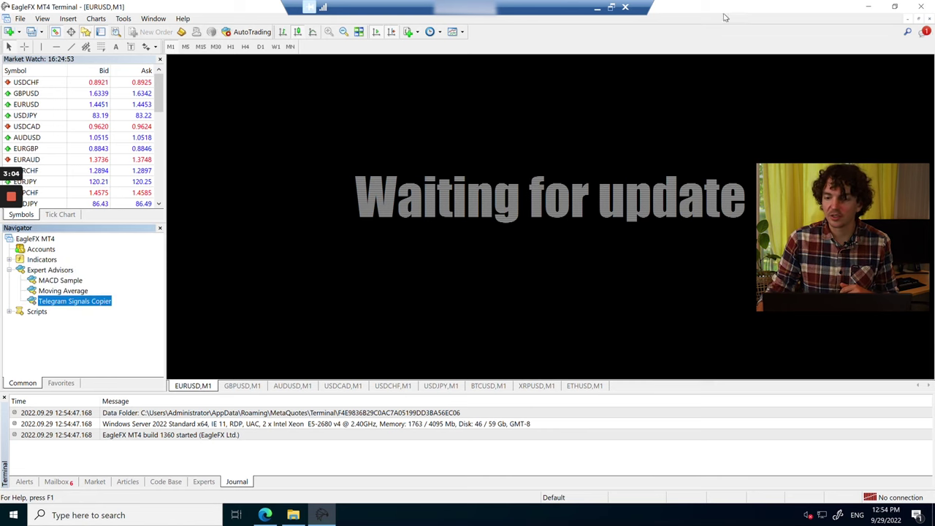
pyautogui.click(868, 6)
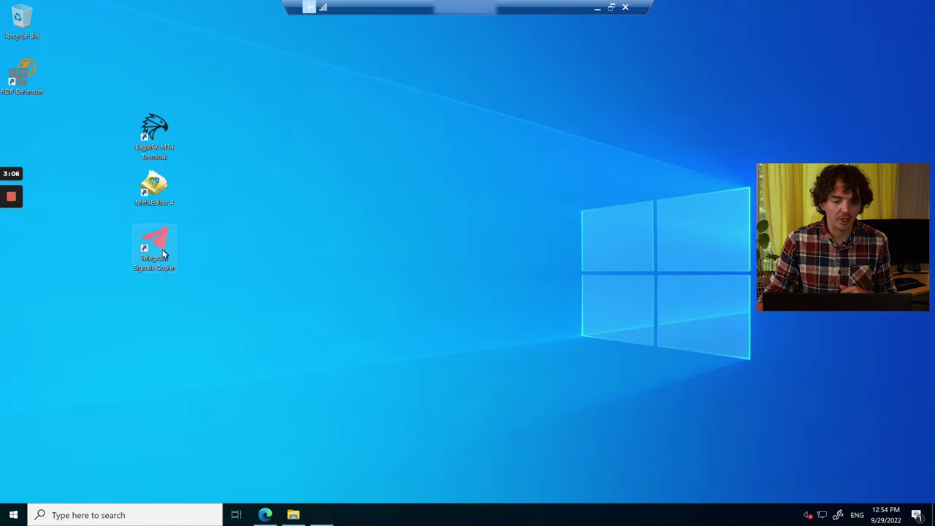
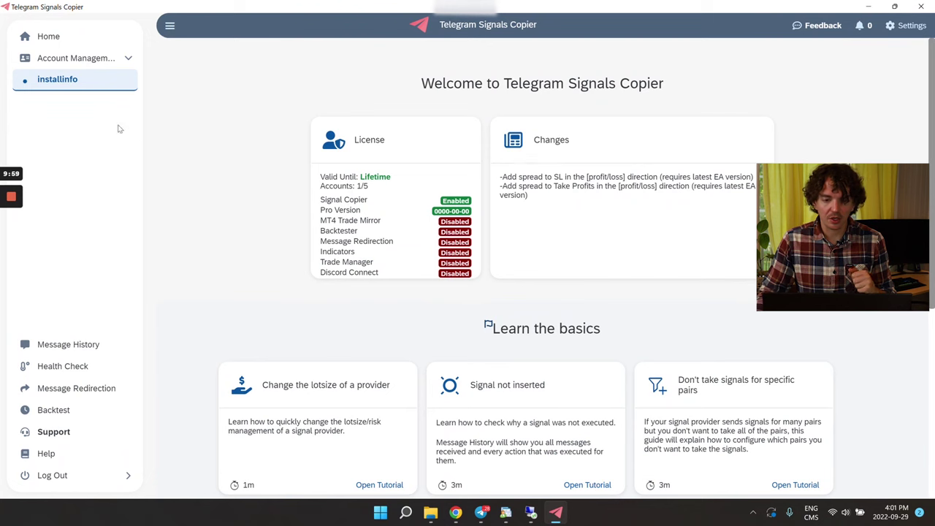
# Export the local copier's data as TSC Data Export 2022 09 29 in Downloads, and paste the file into the VPS Downloads folder
pyautogui.click(909, 30)
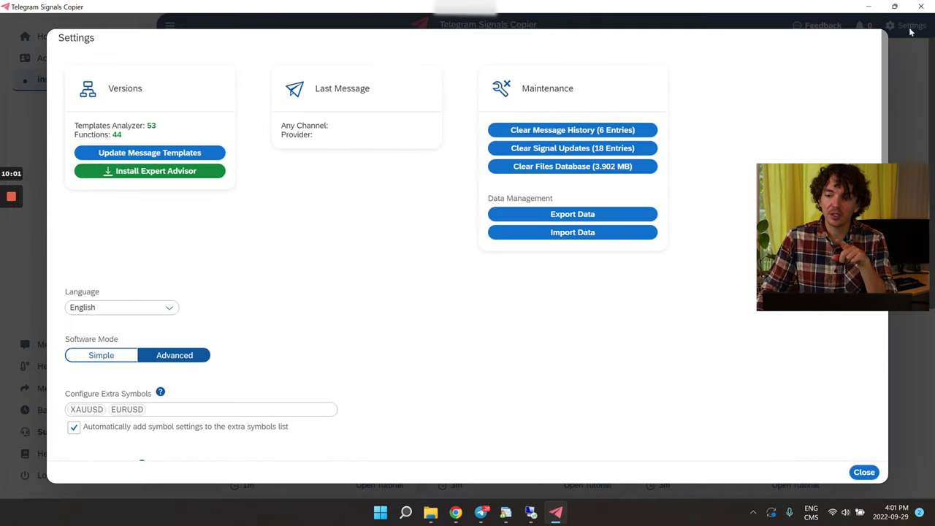
pyautogui.click(568, 214)
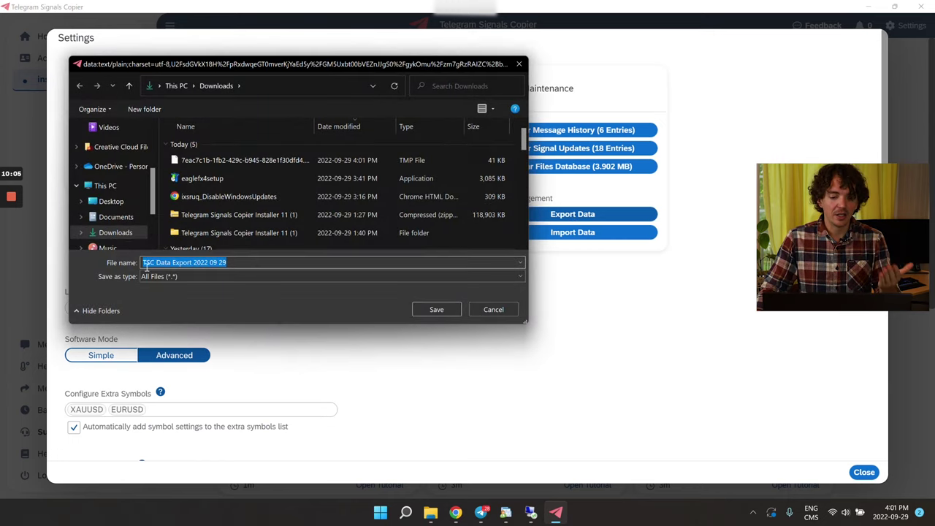
pyautogui.click(436, 310)
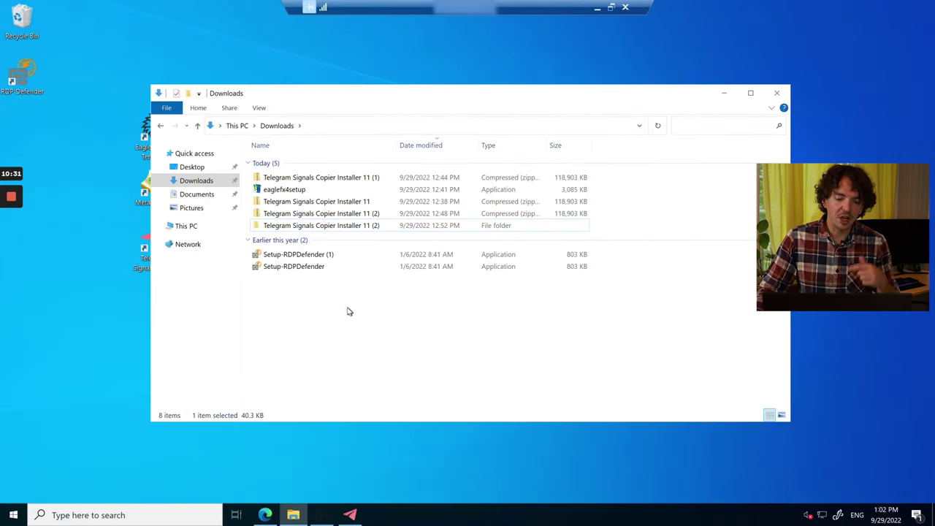
pyautogui.rightClick(348, 310)
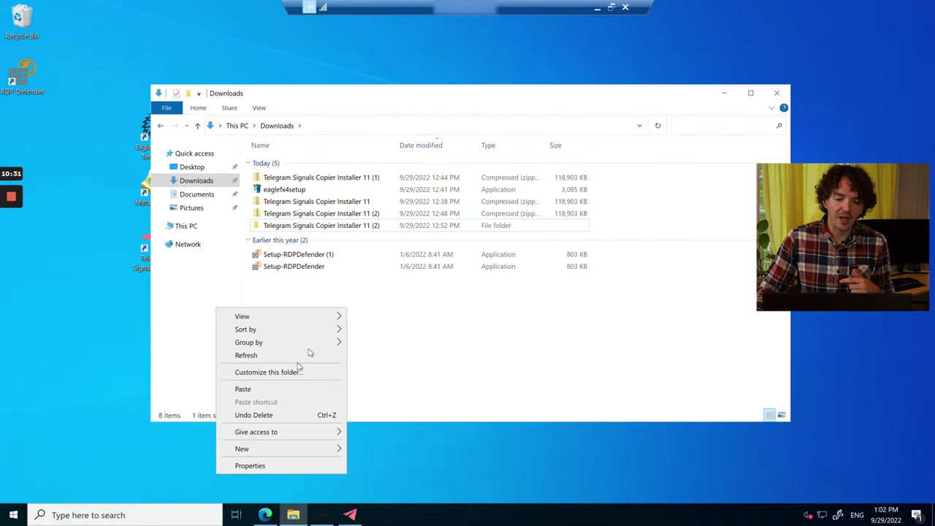
pyautogui.click(291, 393)
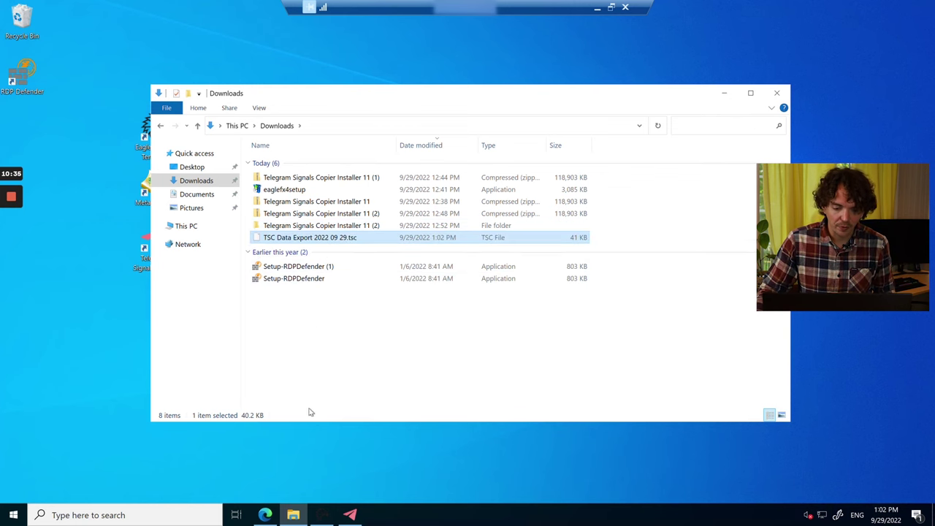
# Import TSC Data Export 2022 09 29.tsc into Telegram Signals Copier on the VPS, and open the installinfo account to check its providers
pyautogui.click(350, 514)
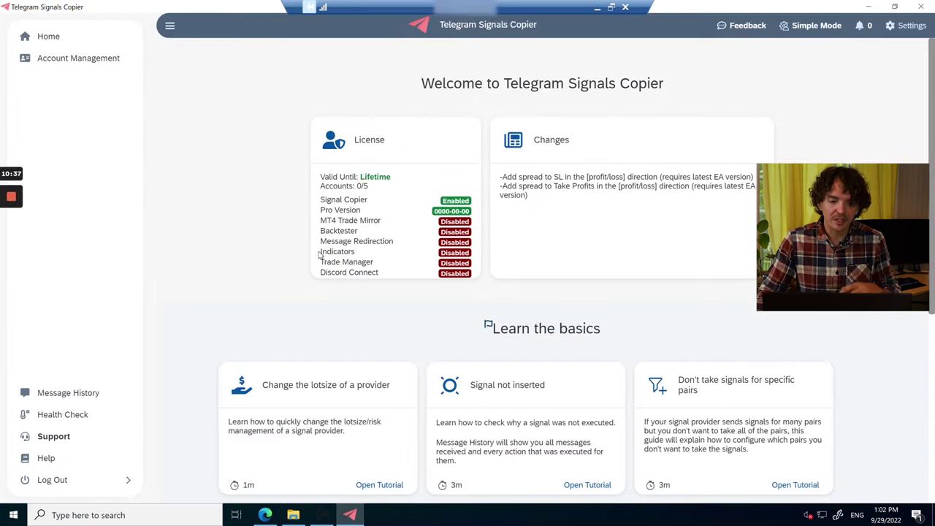
pyautogui.click(898, 26)
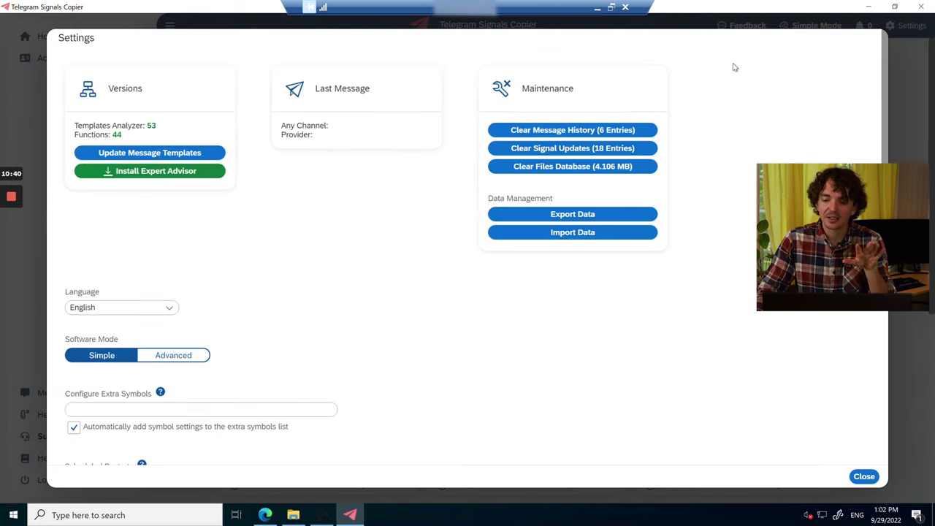
pyautogui.click(585, 234)
pyautogui.click(507, 284)
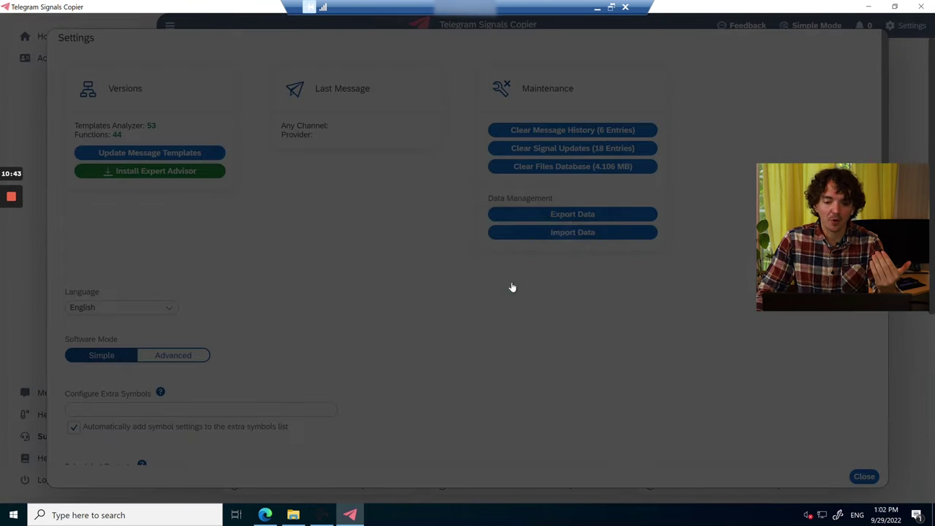
pyautogui.click(509, 254)
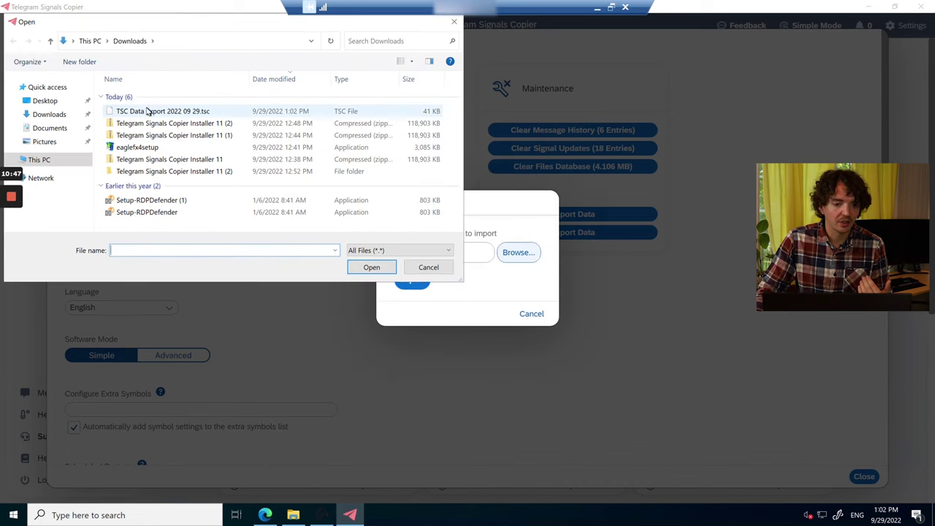
pyautogui.click(148, 114)
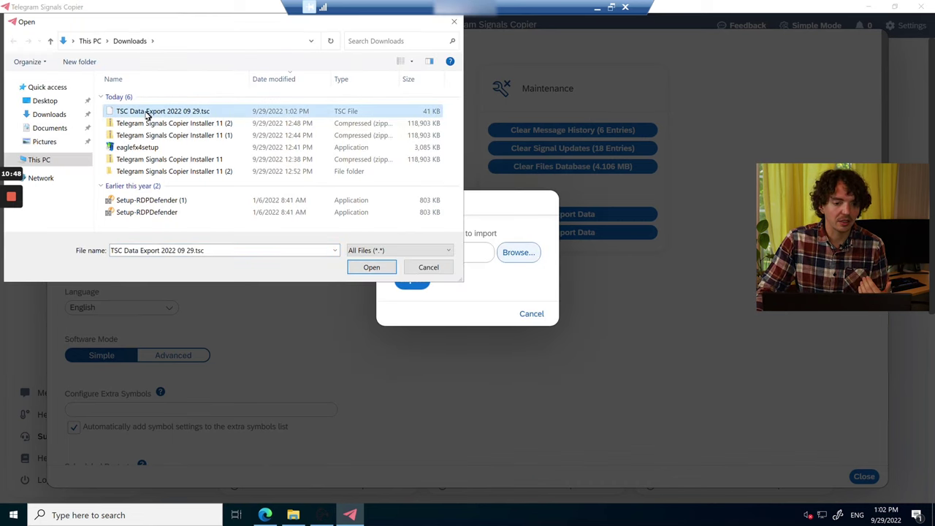
pyautogui.click(376, 270)
pyautogui.click(407, 282)
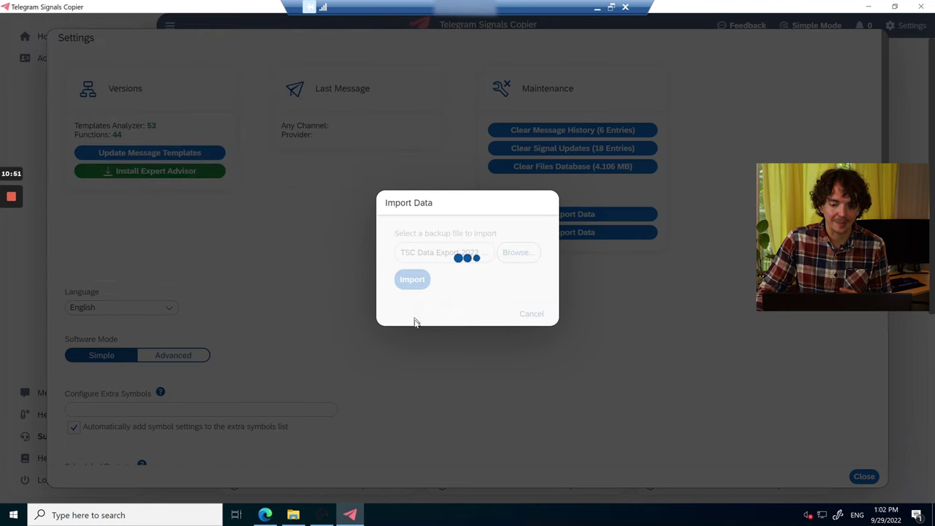
pyautogui.click(529, 285)
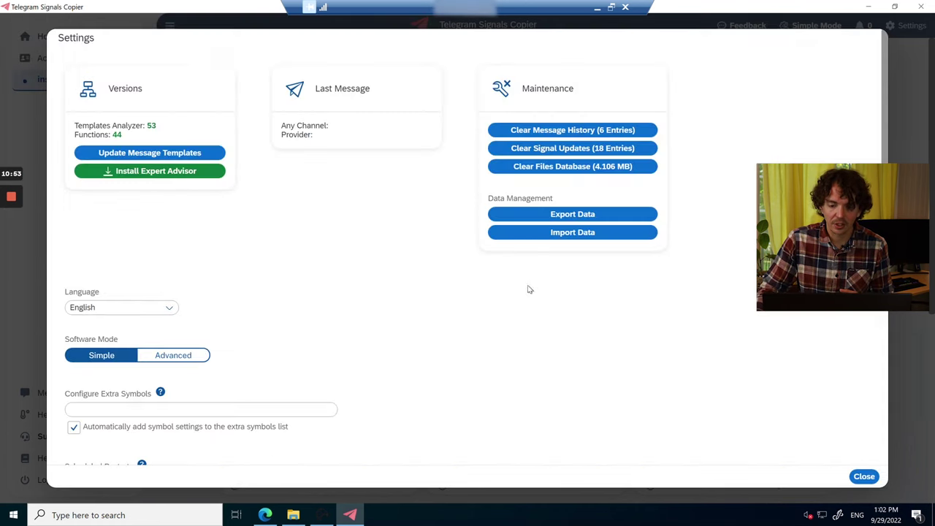
pyautogui.click(864, 476)
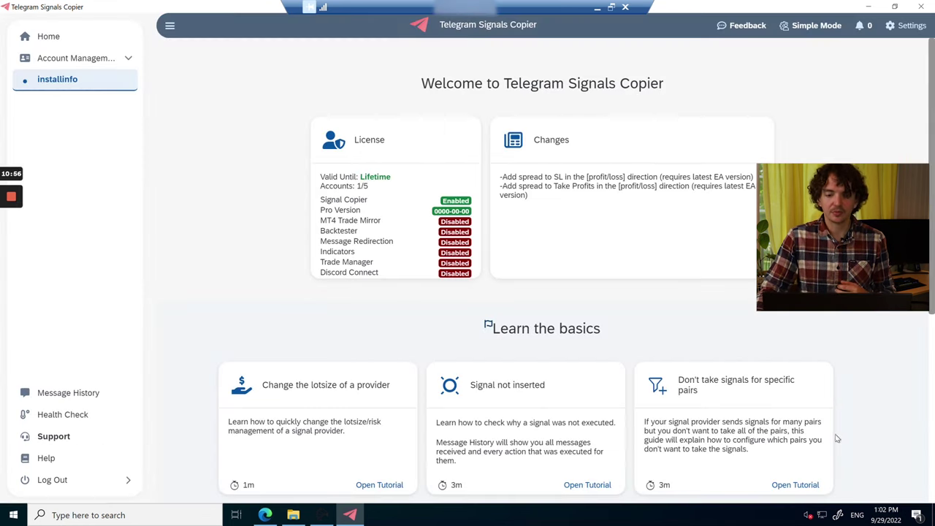
pyautogui.click(73, 86)
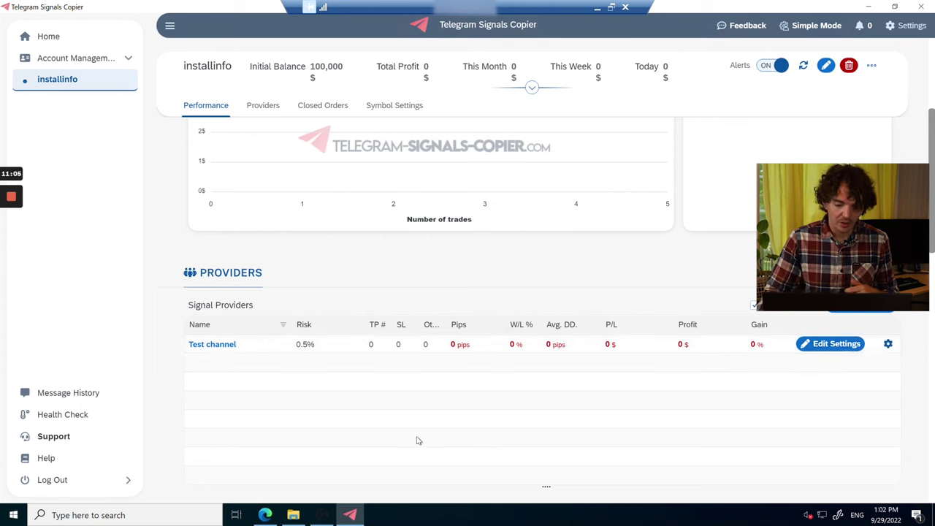
# Switch to the EagleFX MT4 terminal on the VPS and open its Options
pyautogui.click(322, 515)
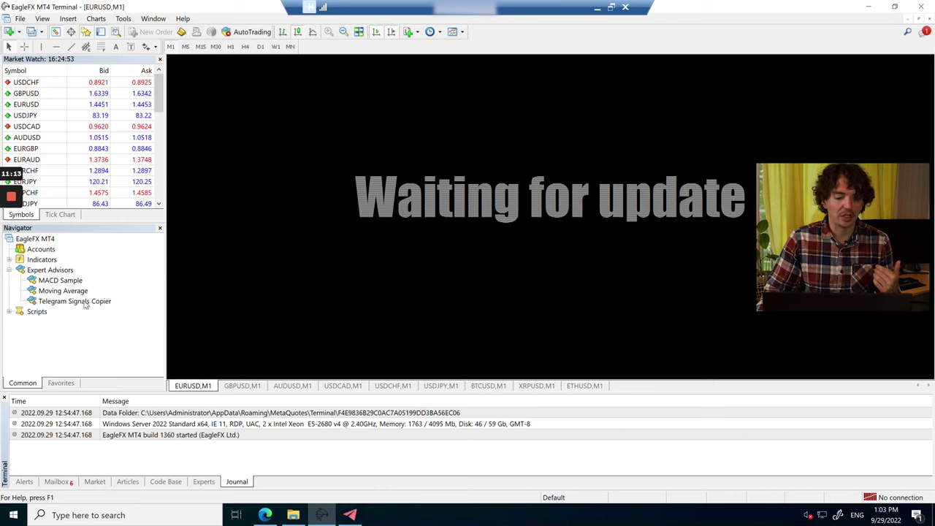
pyautogui.click(122, 18)
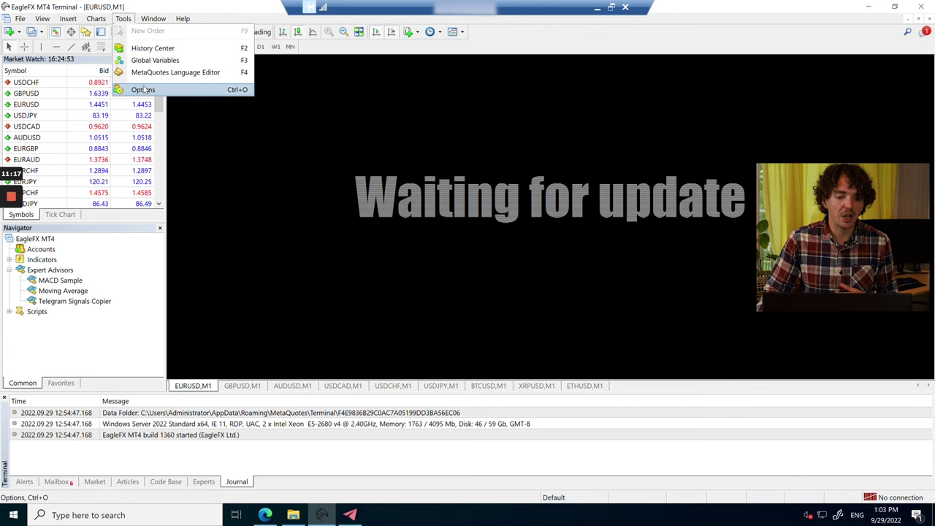